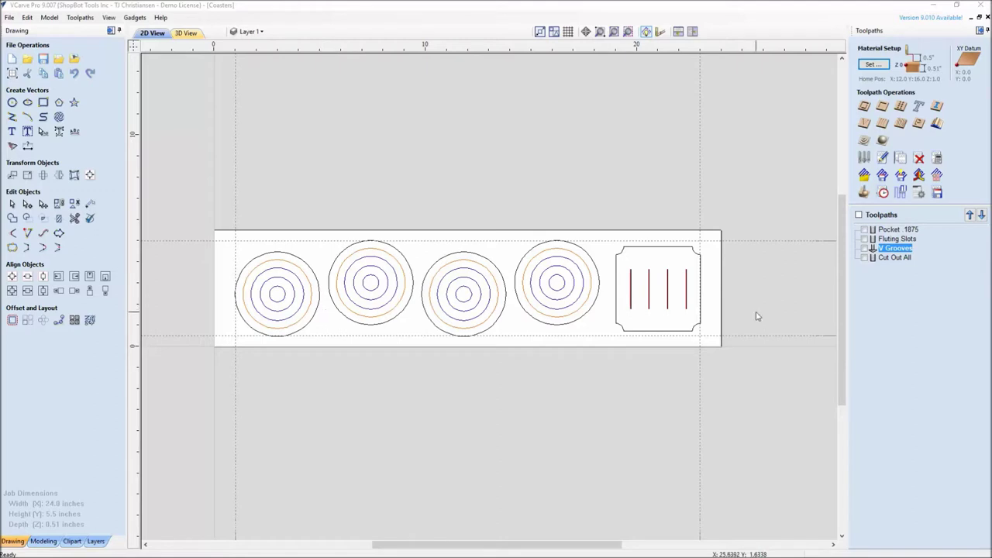
{"action": "scroll", "coordinate": [678, 314], "scroll_direction": "up", "scroll_amount": 5}
{"action": "scroll", "coordinate": [593, 308], "scroll_direction": "up", "scroll_amount": 3}
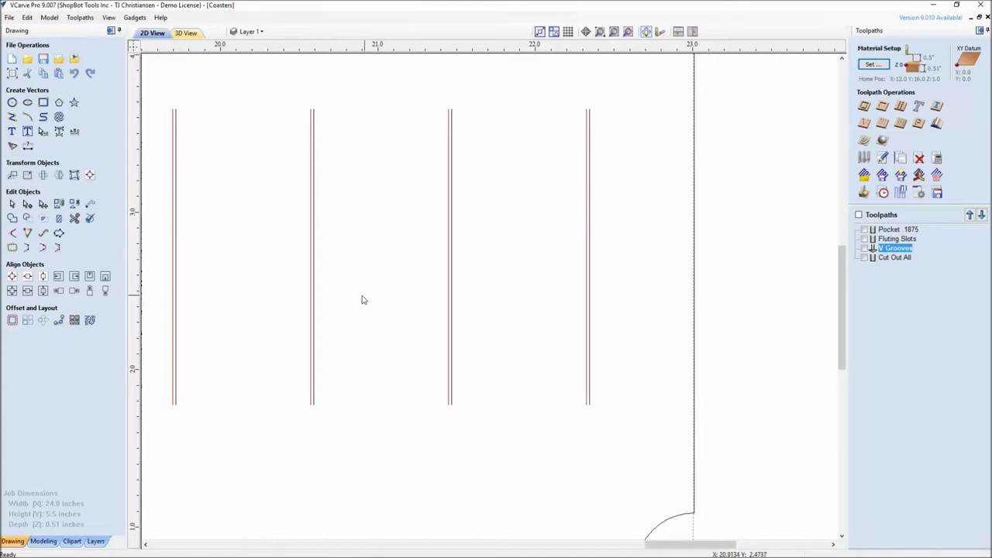
{"action": "scroll", "coordinate": [361, 297], "scroll_direction": "down", "scroll_amount": 4}
{"action": "scroll", "coordinate": [560, 281], "scroll_direction": "down", "scroll_amount": 5}
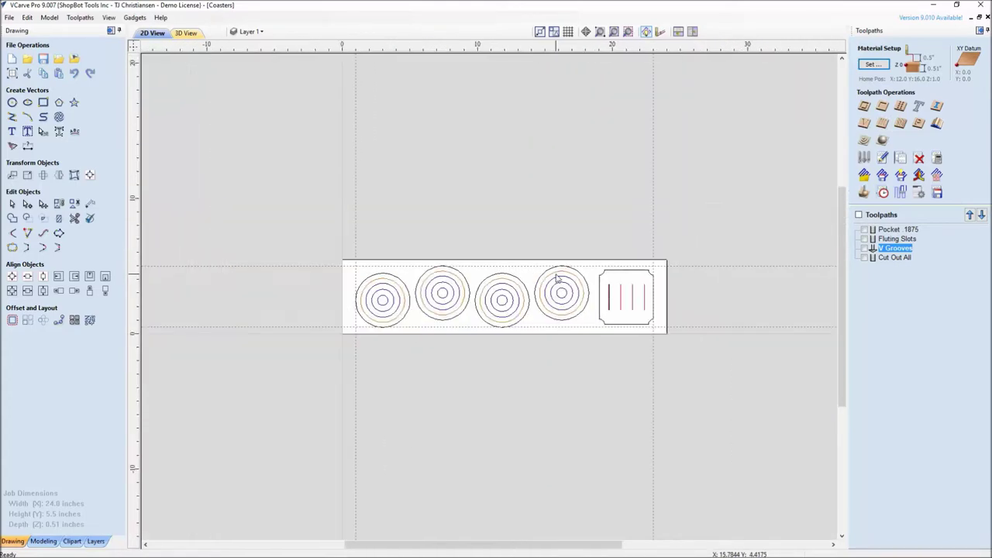
{"action": "scroll", "coordinate": [523, 314], "scroll_direction": "up", "scroll_amount": 3}
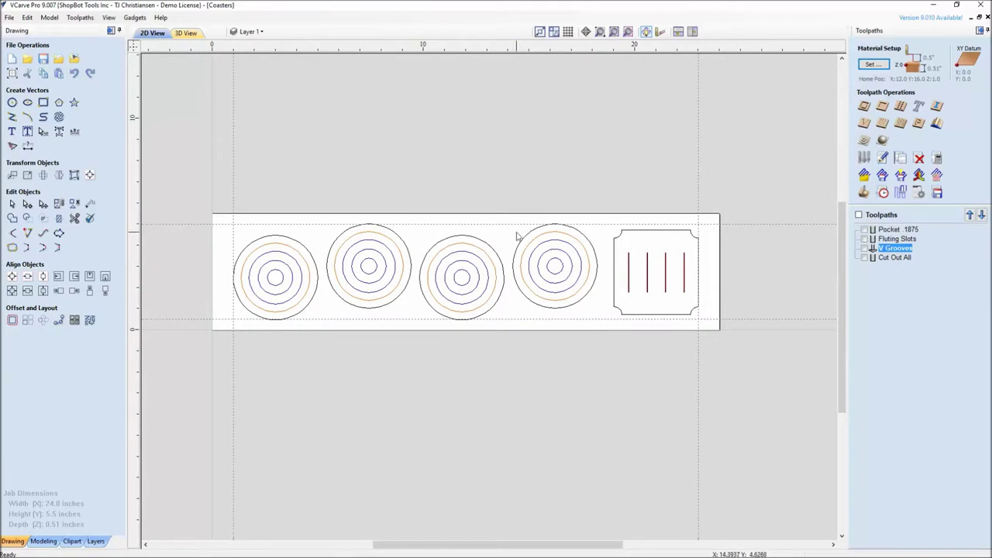
Create a new job 24 inches wide, 5.5 inches high and 0.51 inches thick
{"action": "left_click", "coordinate": [10, 17]}
{"action": "left_click", "coordinate": [22, 31]}
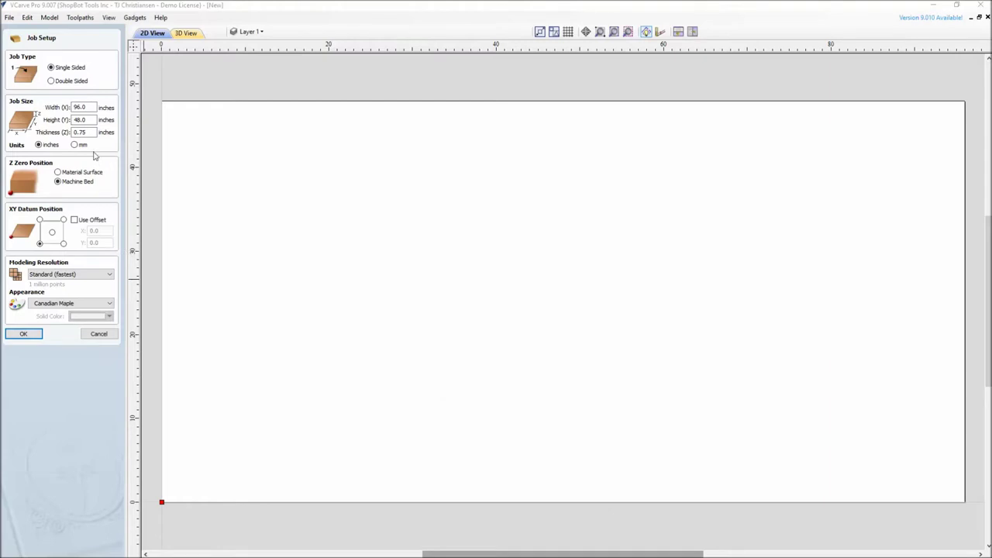
{"action": "left_click", "coordinate": [80, 107]}
{"action": "type", "text": "24"}
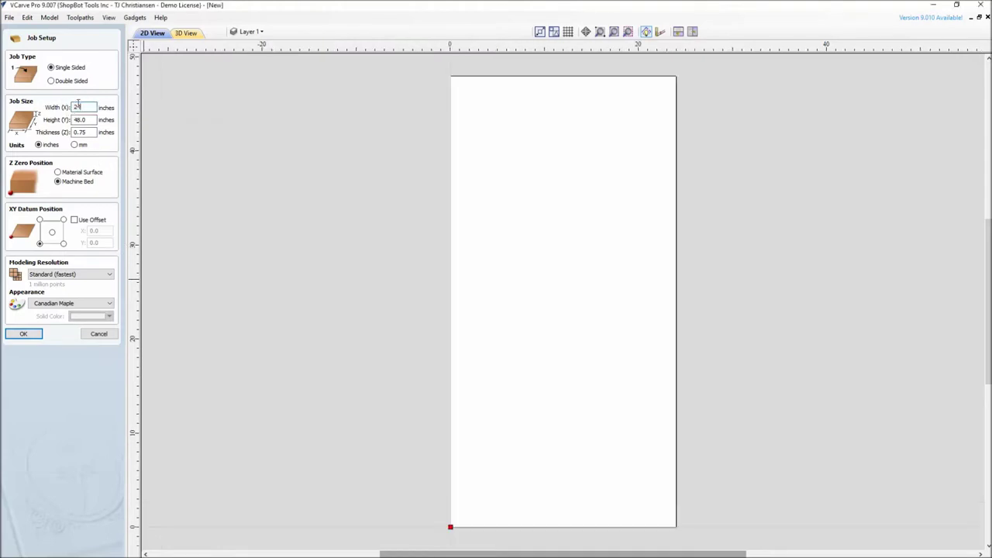
{"action": "left_click", "coordinate": [91, 119]}
{"action": "left_click_drag", "start_coordinate": [90, 120], "coordinate": [61, 120]}
{"action": "type", "text": "5.5"}
{"action": "key", "text": "Return"}
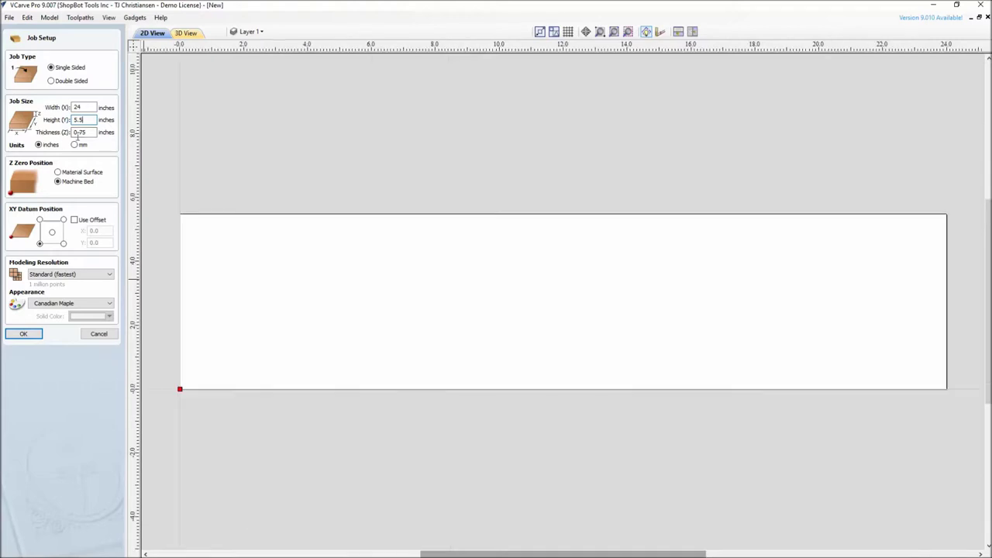
{"action": "left_click_drag", "start_coordinate": [95, 133], "coordinate": [82, 133]}
{"action": "type", "text": "."}
{"action": "left_click", "coordinate": [25, 335]}
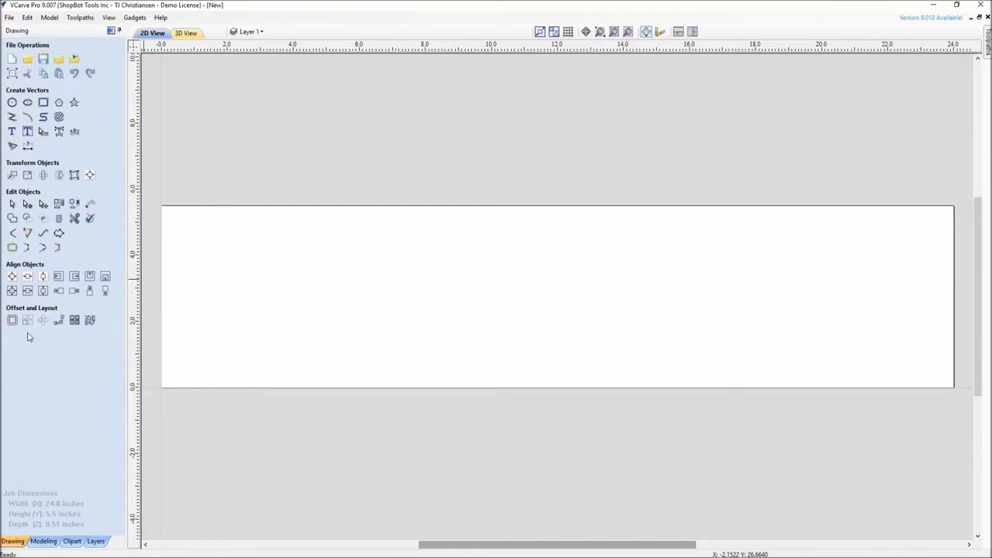
Draw a circle above the material near its left part and set its diameter to 4 inches
{"action": "middle_click_drag", "start_coordinate": [507, 303], "coordinate": [527, 281]}
{"action": "scroll", "coordinate": [561, 288], "scroll_direction": "down", "scroll_amount": 1}
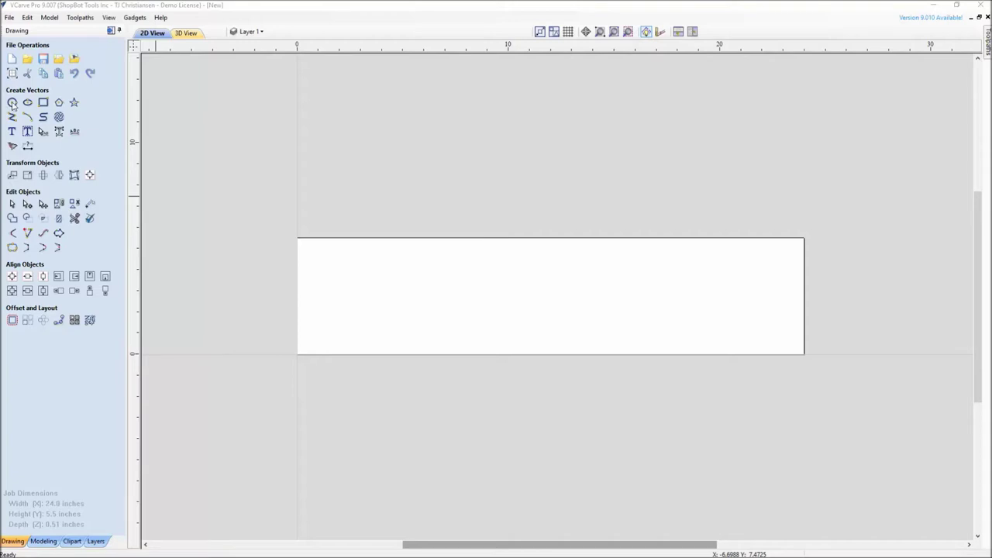
{"action": "left_click", "coordinate": [12, 103]}
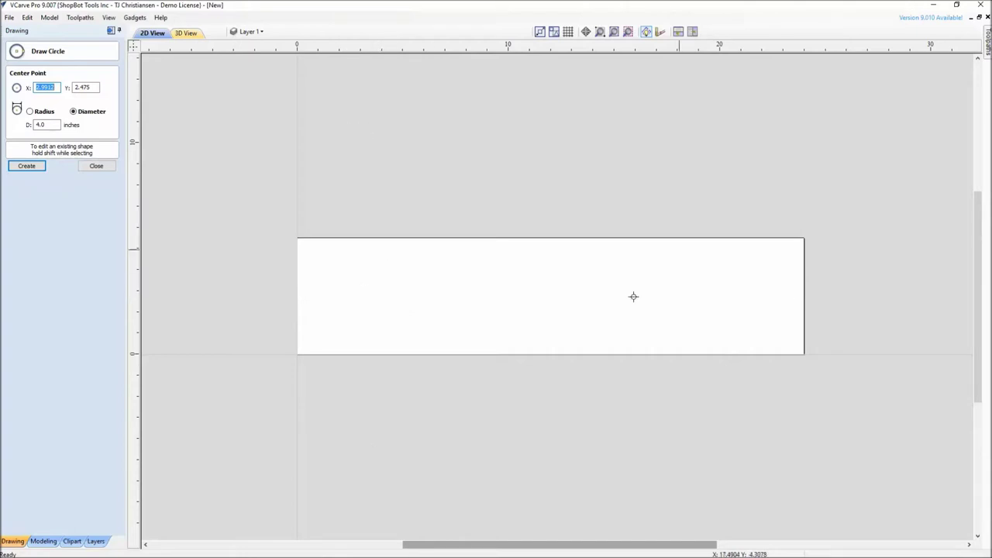
{"action": "left_click_drag", "start_coordinate": [430, 158], "coordinate": [458, 193]}
{"action": "left_click_drag", "start_coordinate": [45, 126], "coordinate": [35, 126]}
{"action": "type", "text": "4"}
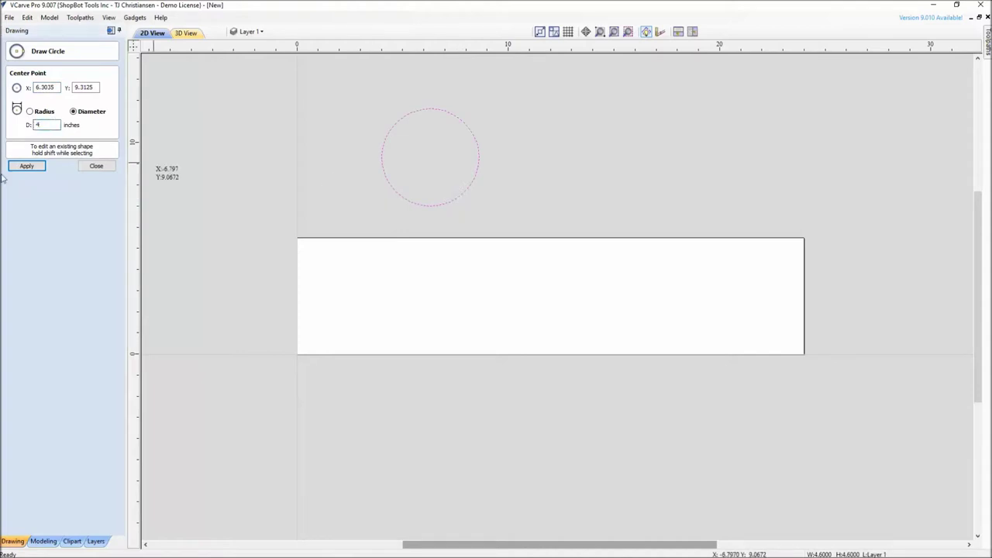
{"action": "left_click", "coordinate": [25, 166]}
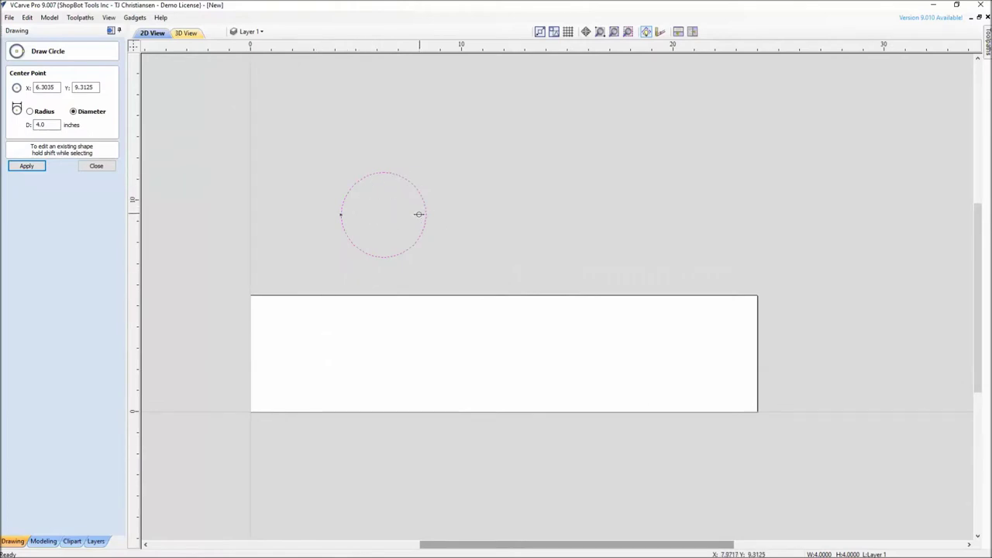
{"action": "left_click", "coordinate": [97, 167]}
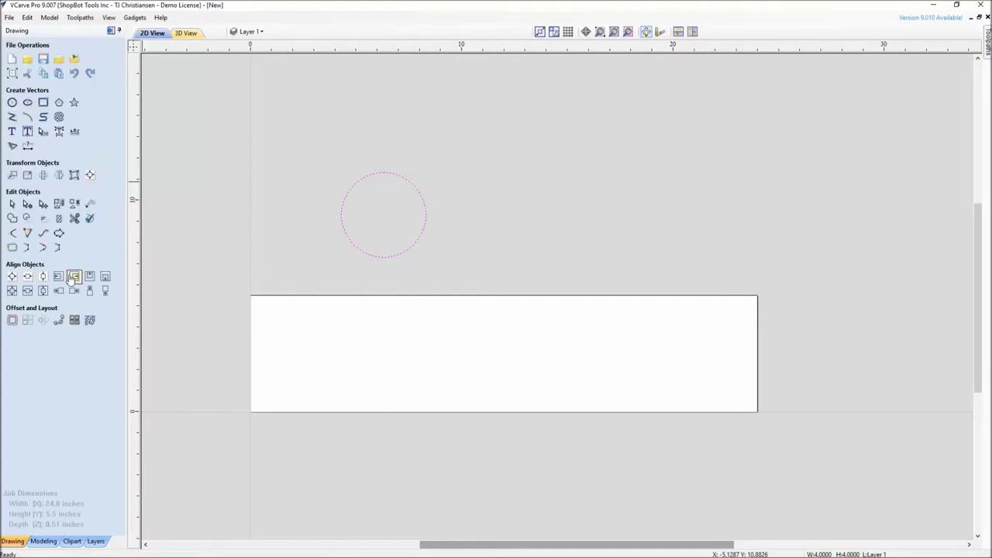
Offset the 4-inch circle inwards by 0.375 inches, keeping the original
{"action": "left_click", "coordinate": [11, 321]}
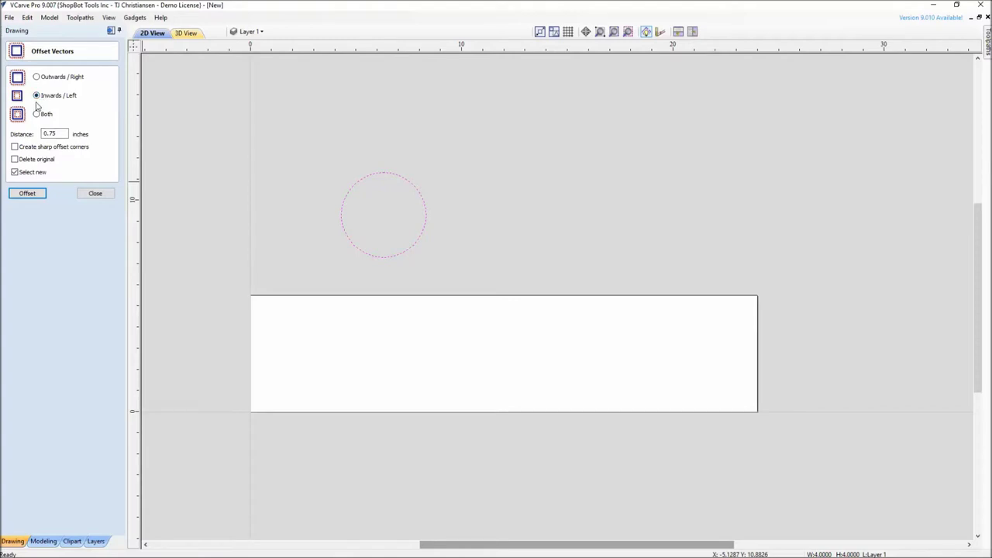
{"action": "left_click_drag", "start_coordinate": [63, 134], "coordinate": [21, 138]}
{"action": "left_click", "coordinate": [35, 197]}
{"action": "left_click", "coordinate": [96, 194]}
Move both concentric circles together onto the left end of the material, roughly centred in its height
{"action": "left_click", "coordinate": [329, 170]}
{"action": "left_click", "coordinate": [417, 248]}
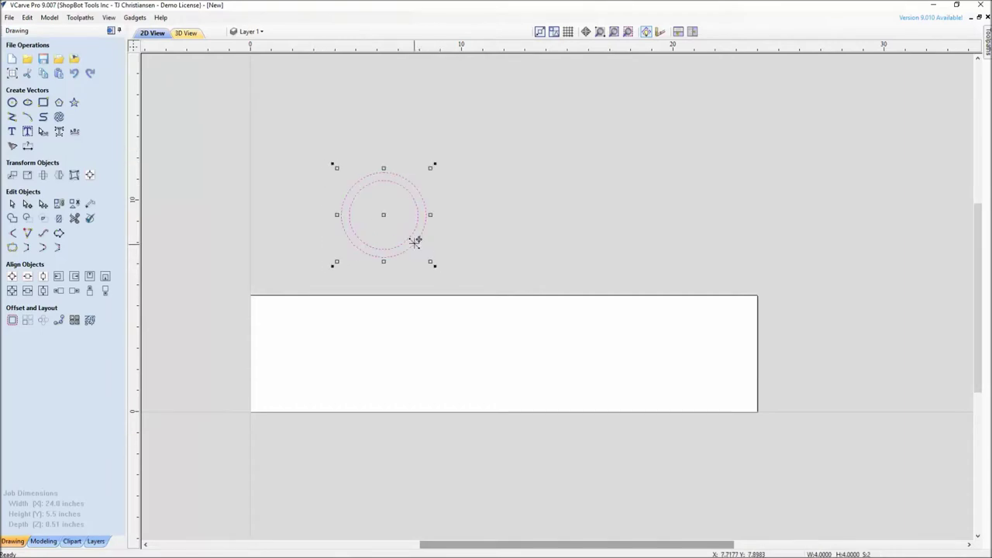
{"action": "left_click_drag", "start_coordinate": [385, 215], "coordinate": [316, 353]}
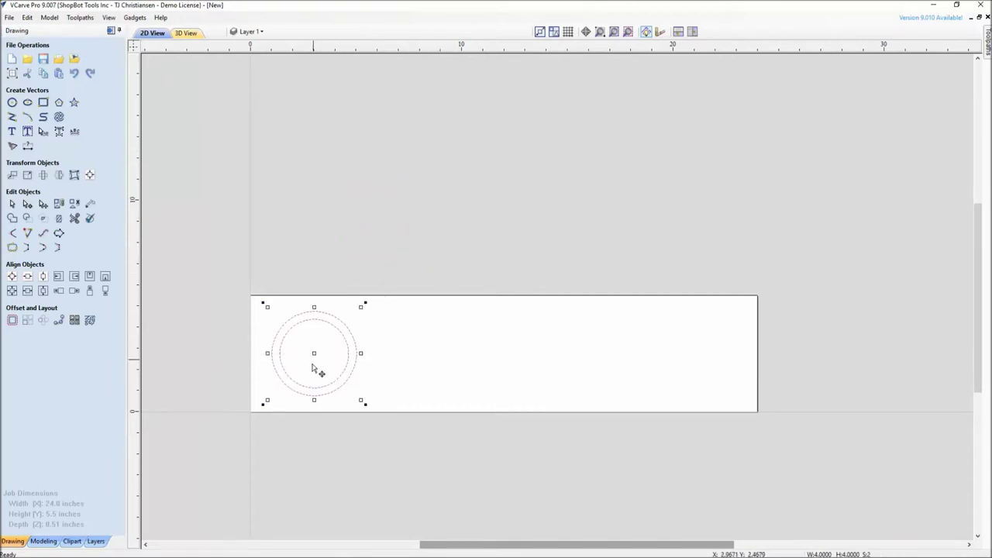
{"action": "scroll", "coordinate": [355, 366], "scroll_direction": "up", "scroll_amount": 3}
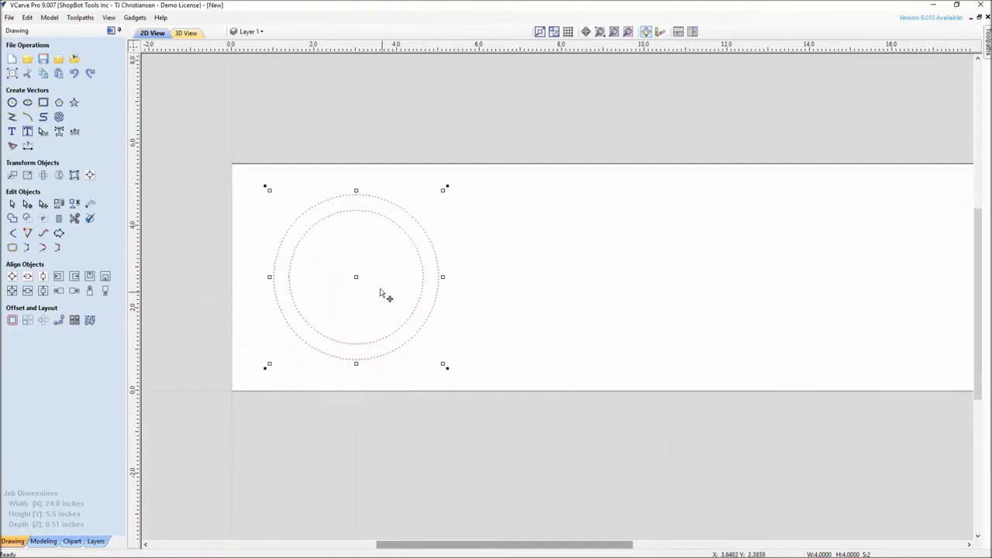
{"action": "key", "text": "Escape"}
Measure the inner circle's diameter from its uppermost to its lowest point
{"action": "left_click", "coordinate": [90, 203]}
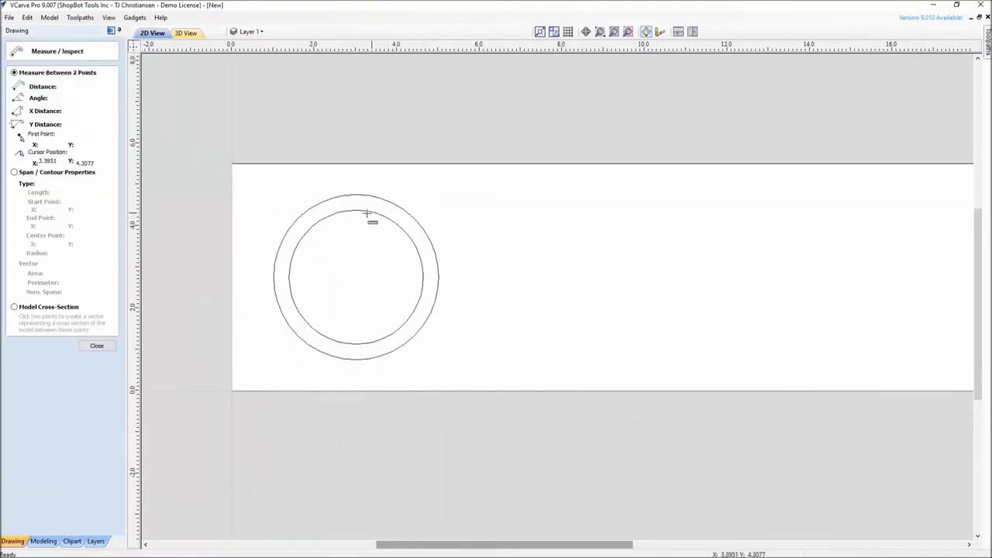
{"action": "left_click_drag", "start_coordinate": [357, 210], "coordinate": [357, 342]}
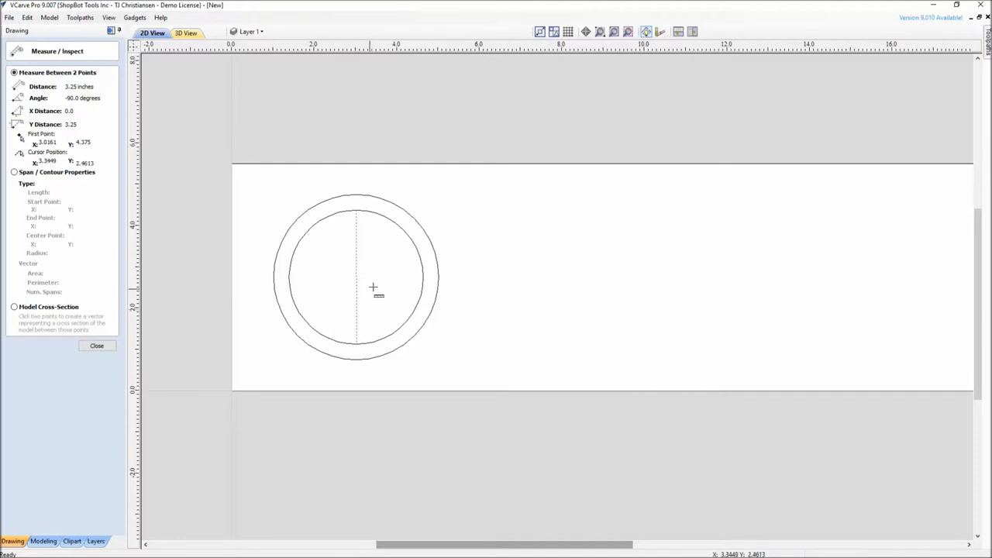
{"action": "scroll", "coordinate": [465, 310], "scroll_direction": "down", "scroll_amount": 3}
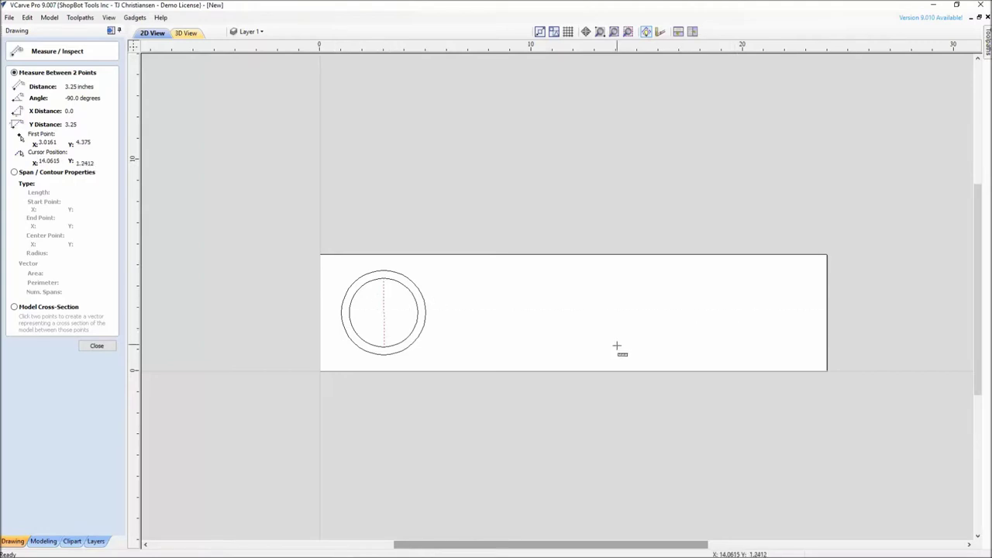
{"action": "left_click", "coordinate": [97, 346]}
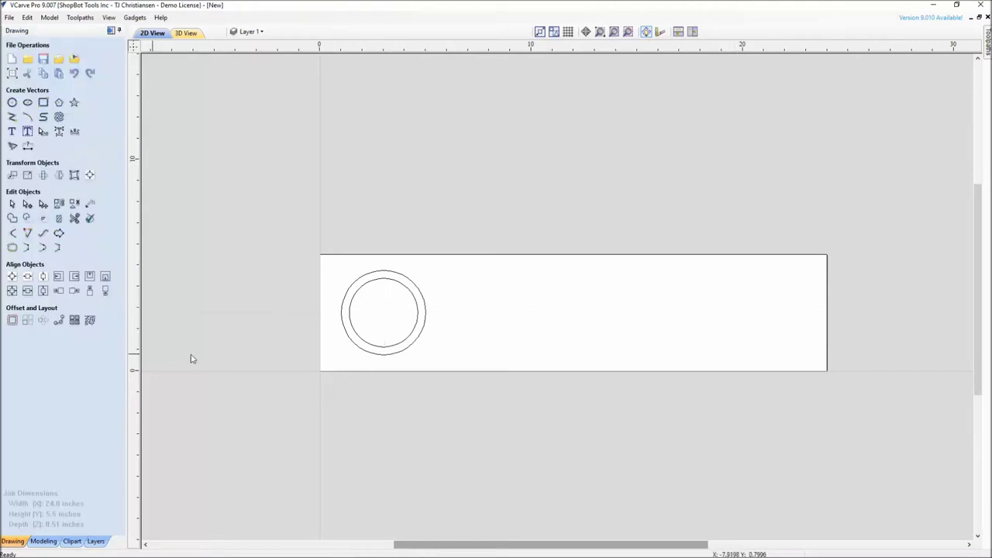
{"action": "scroll", "coordinate": [401, 326], "scroll_direction": "up", "scroll_amount": 2}
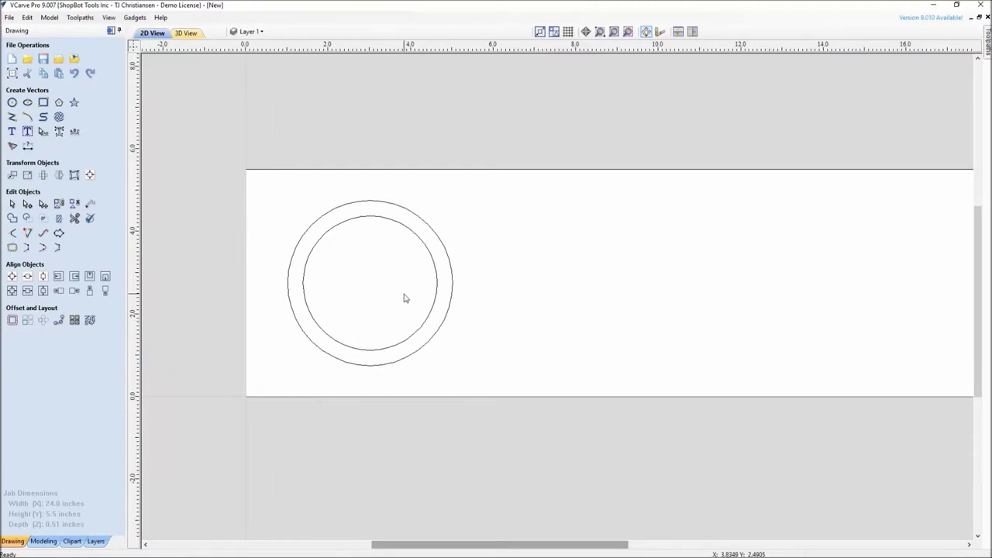
{"action": "scroll", "coordinate": [442, 300], "scroll_direction": "down", "scroll_amount": 2}
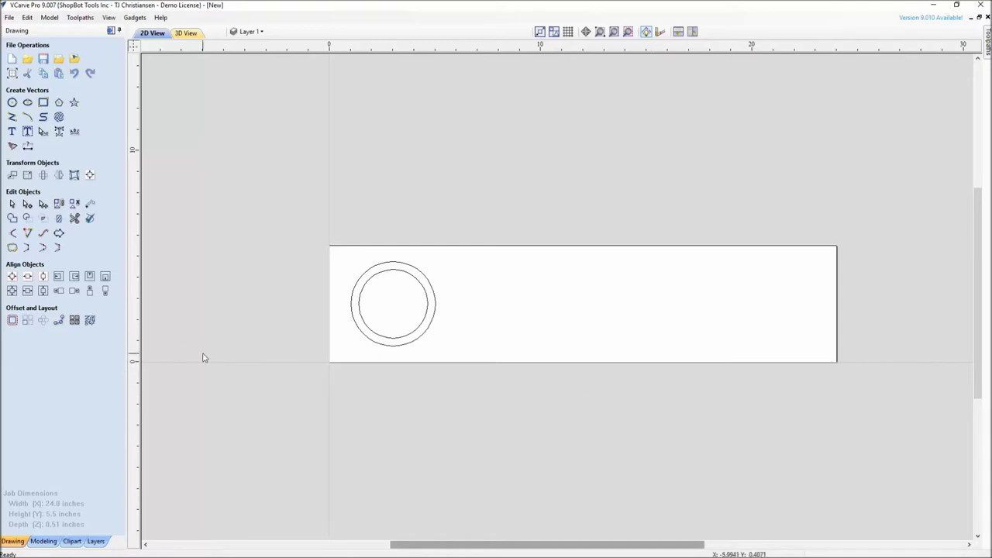
{"action": "scroll", "coordinate": [420, 258], "scroll_direction": "up", "scroll_amount": 2}
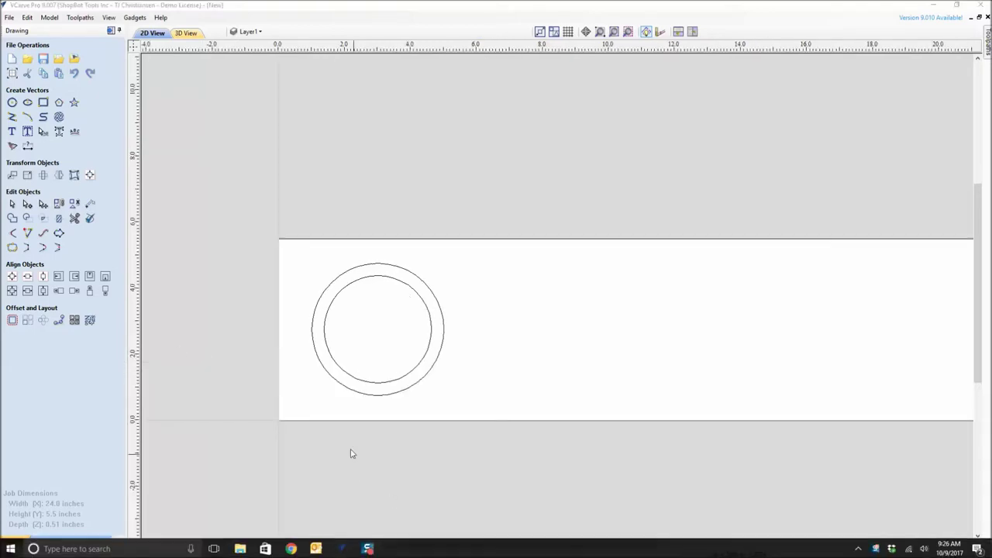
Offset the inner circle inwards by 7/16 inch three times in succession to make three smaller concentric circles
{"action": "left_click", "coordinate": [396, 382]}
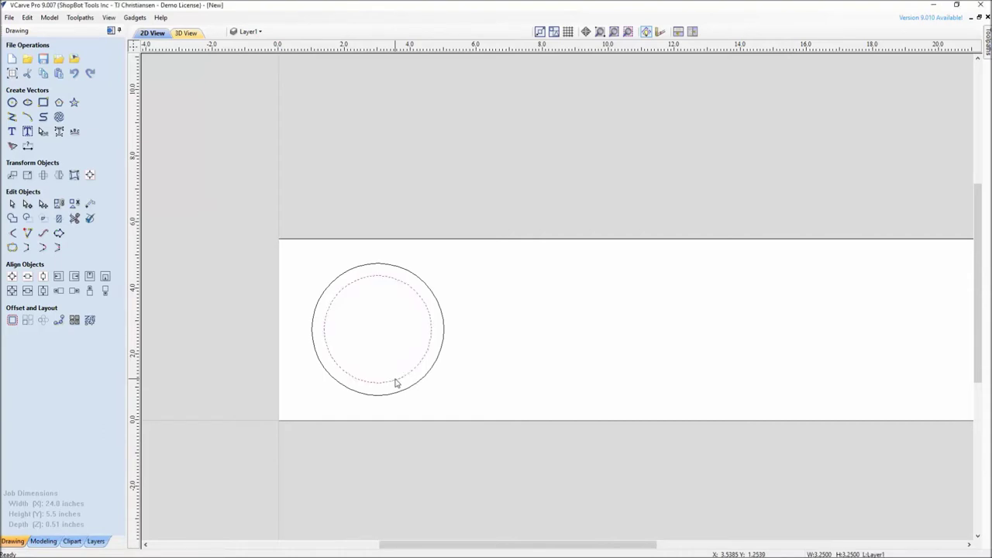
{"action": "left_click", "coordinate": [12, 319]}
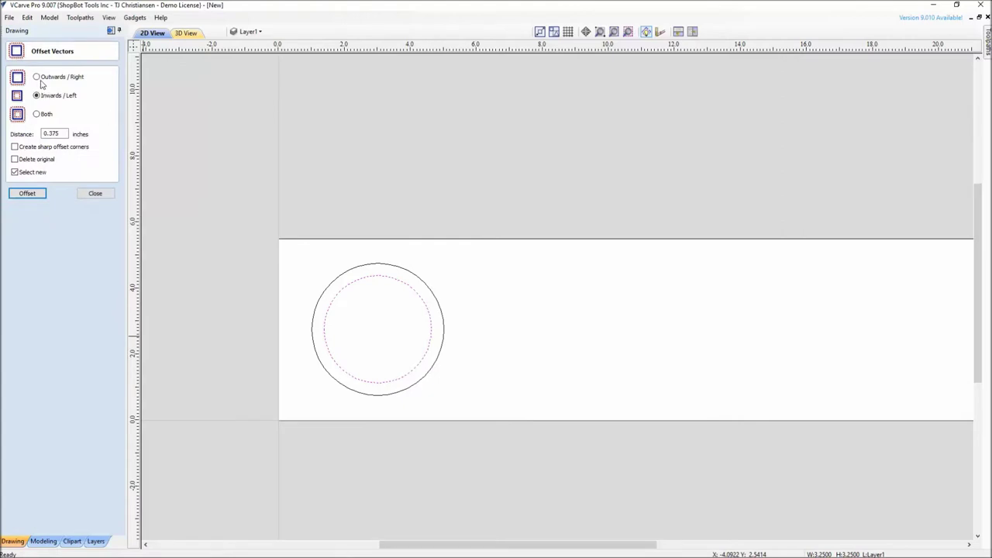
{"action": "double_click", "coordinate": [58, 133]}
{"action": "type", "text": "7/16"}
{"action": "key", "text": "Tab"}
{"action": "scroll", "coordinate": [408, 372], "scroll_direction": "up", "scroll_amount": 5}
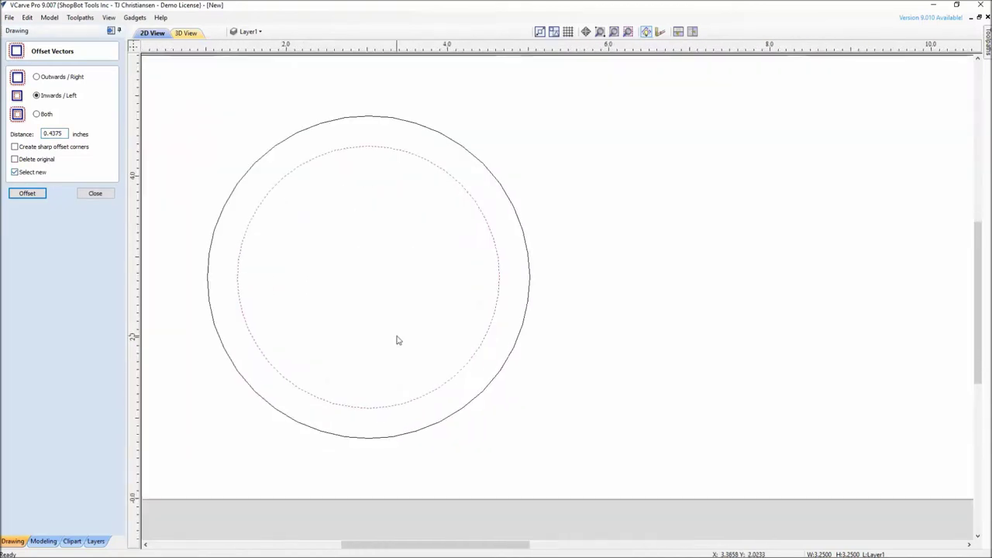
{"action": "left_click", "coordinate": [26, 194]}
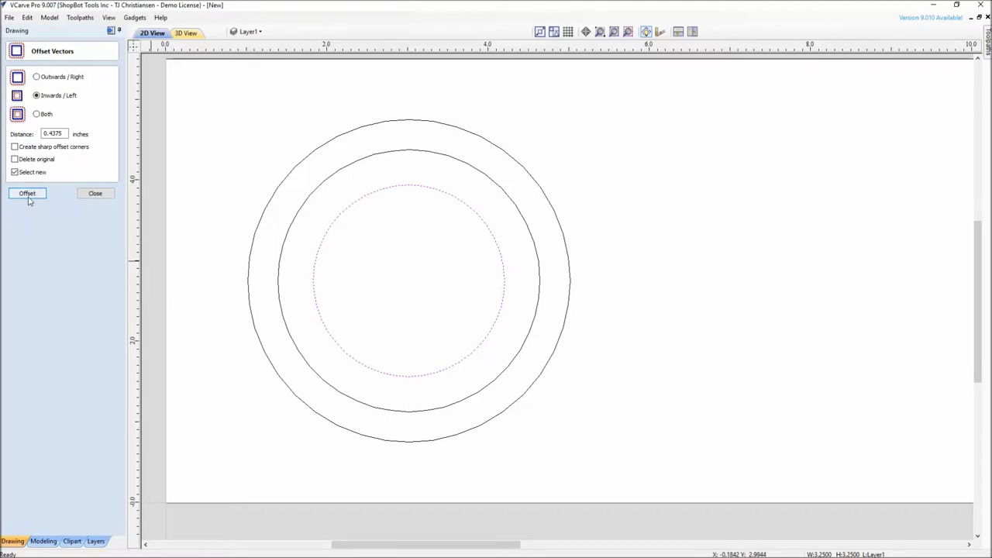
{"action": "left_click", "coordinate": [27, 195]}
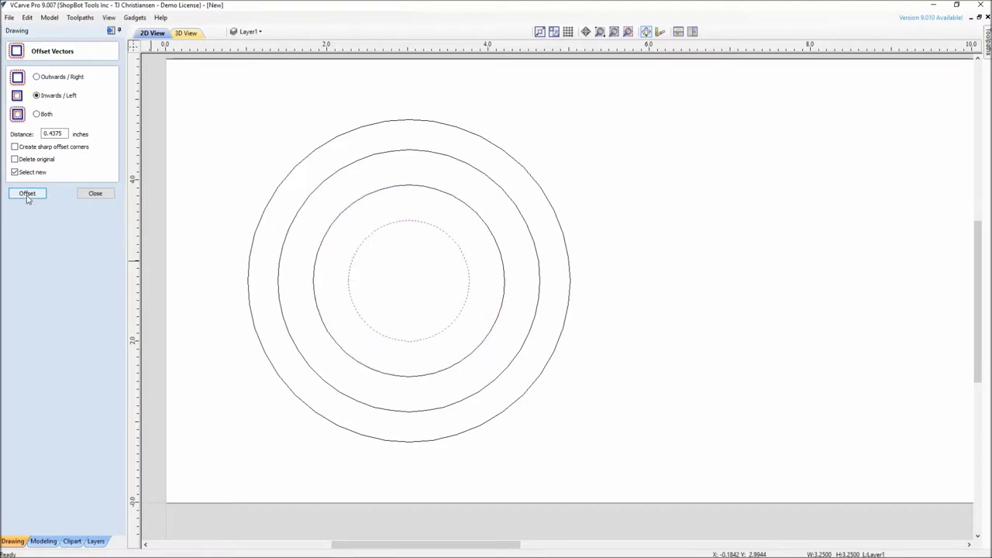
{"action": "left_click", "coordinate": [27, 196]}
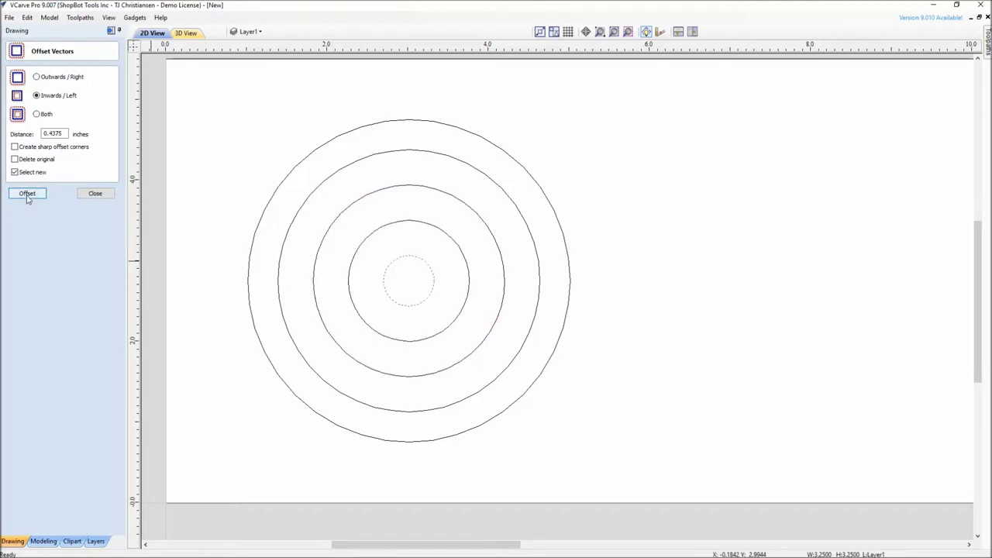
{"action": "left_click", "coordinate": [102, 195]}
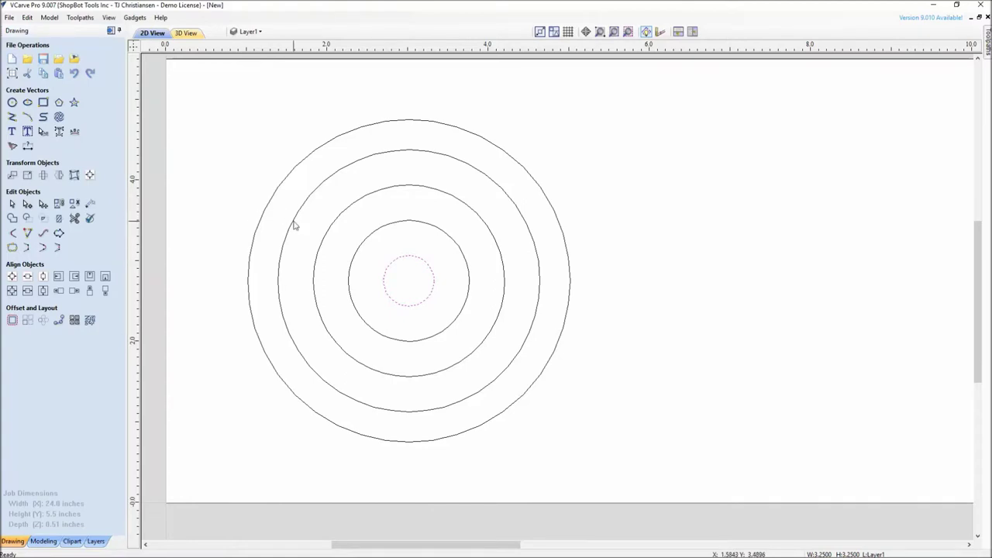
{"action": "left_click", "coordinate": [397, 292]}
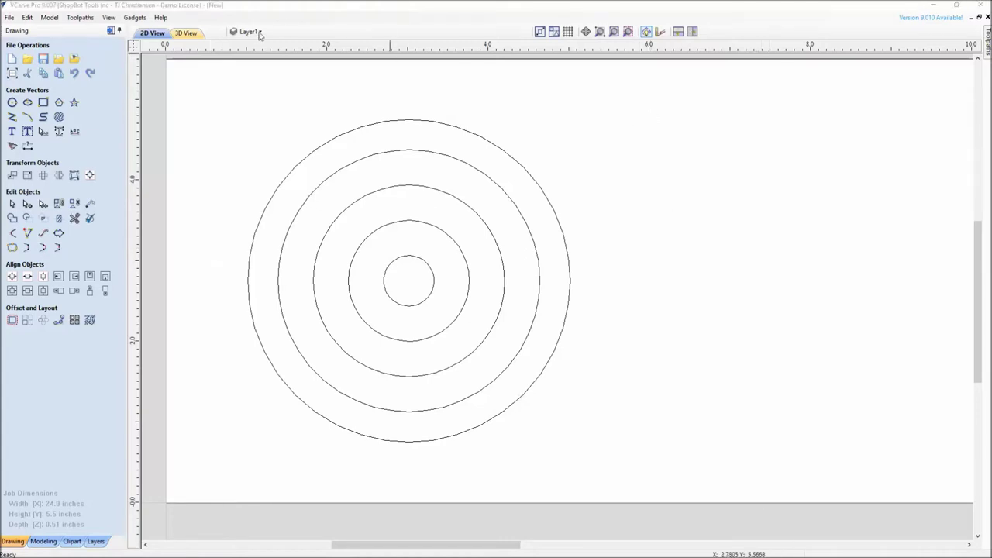
Move the second-largest circle to a new visible layer named Pocket with a red drawing colour
{"action": "left_click", "coordinate": [102, 543]}
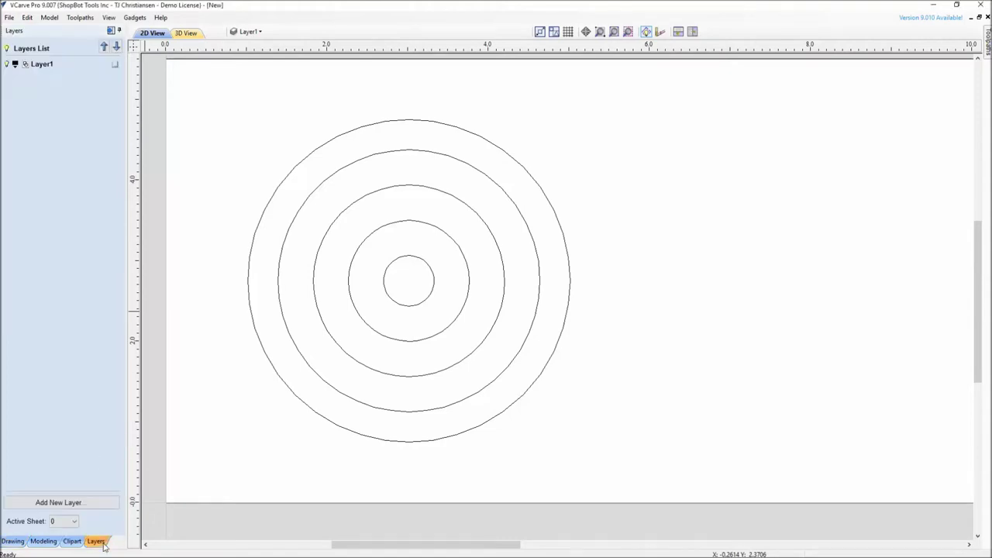
{"action": "left_click", "coordinate": [444, 410]}
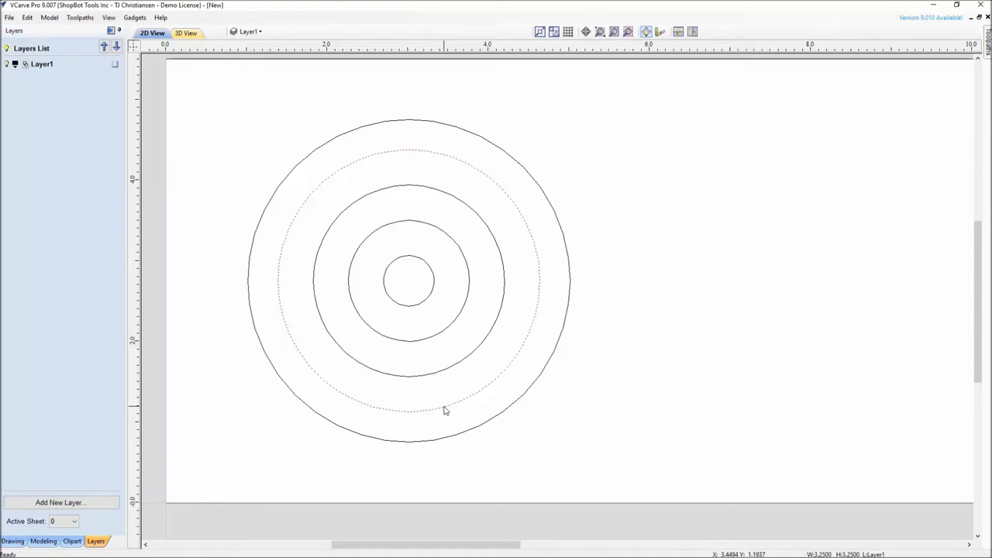
{"action": "right_click", "coordinate": [444, 411]}
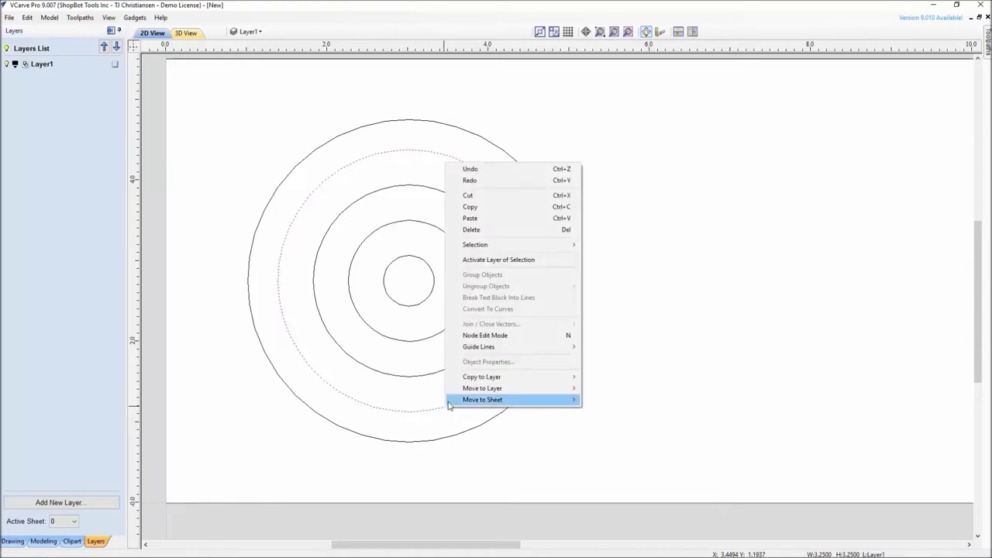
{"action": "mouse_move", "coordinate": [464, 393]}
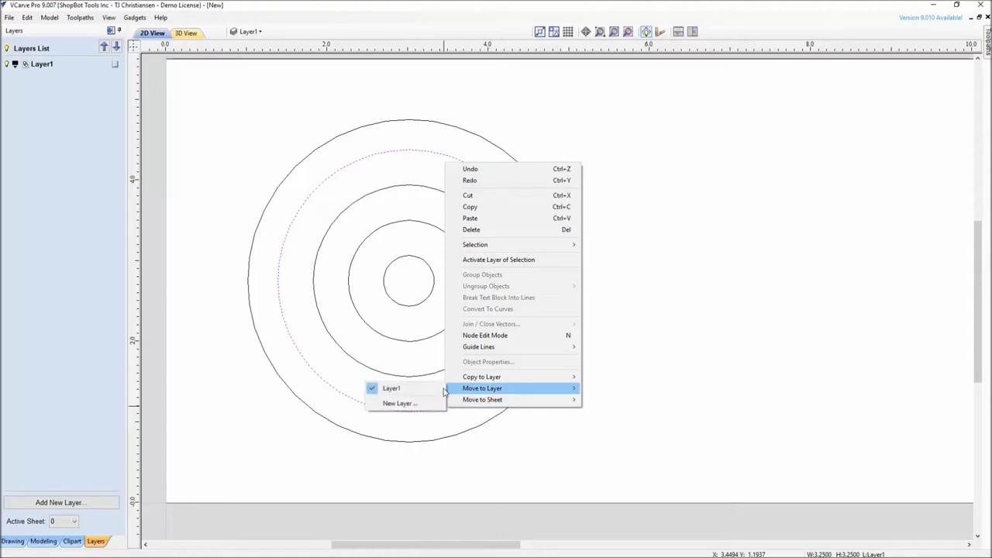
{"action": "left_click", "coordinate": [399, 403]}
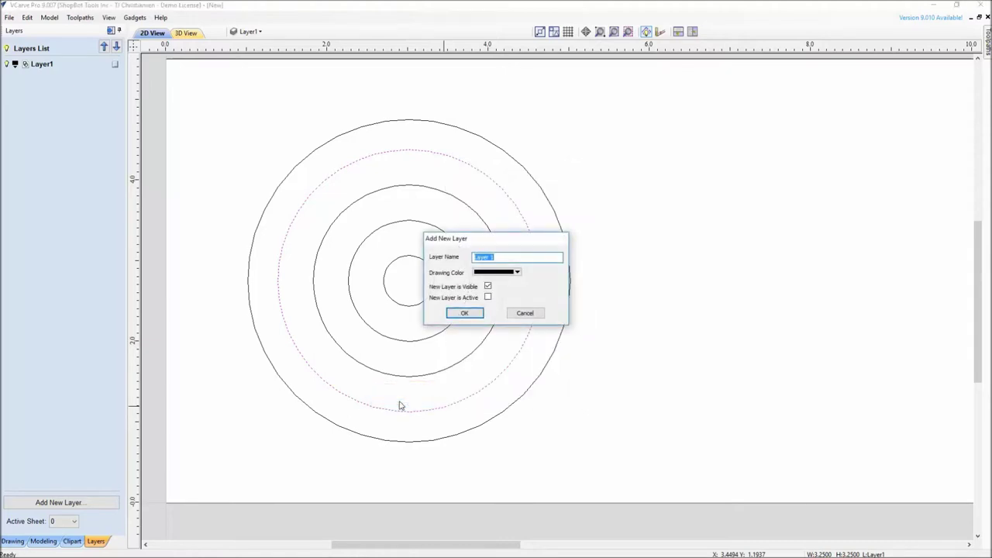
{"action": "type", "text": "Pocket"}
{"action": "left_click", "coordinate": [517, 272]}
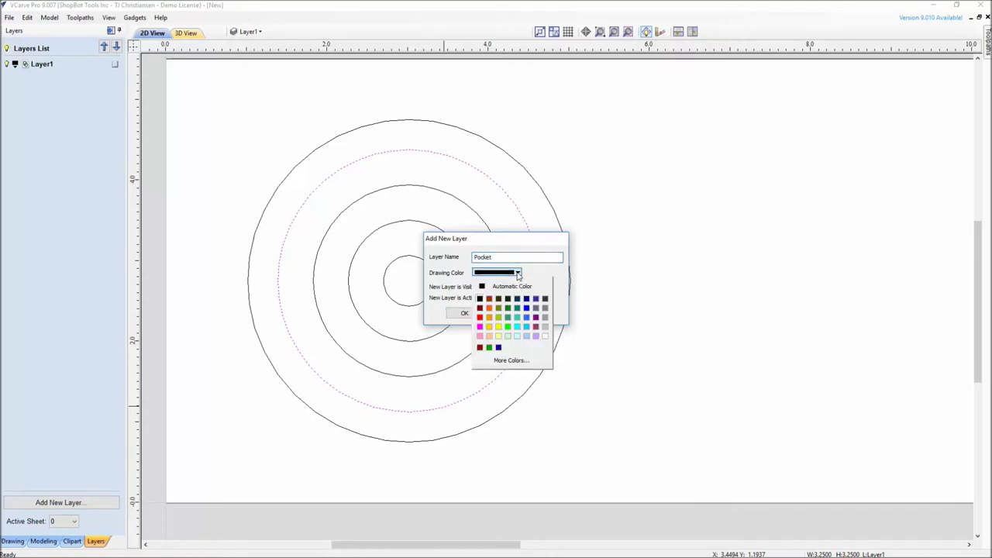
{"action": "left_click", "coordinate": [480, 317]}
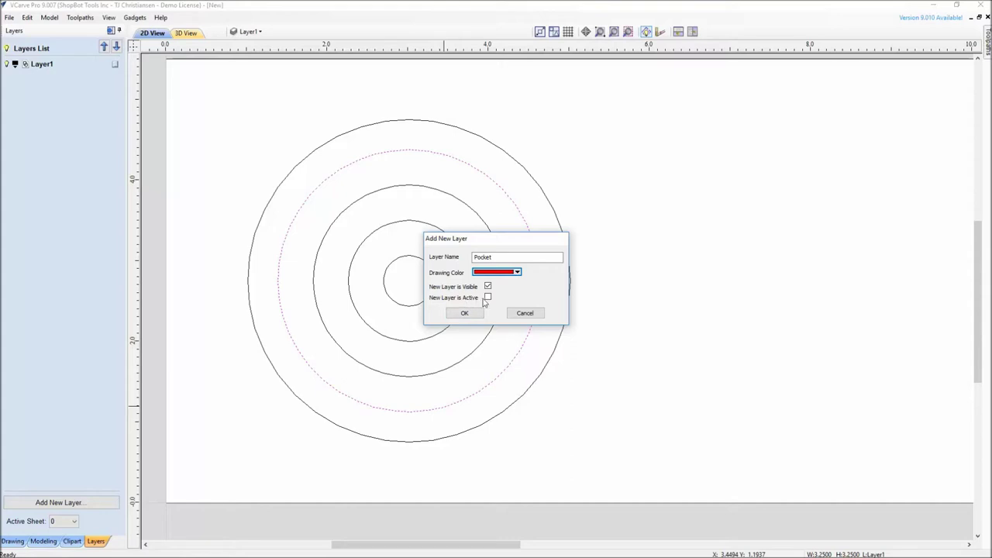
{"action": "left_click", "coordinate": [463, 314]}
{"action": "left_click", "coordinate": [465, 313]}
{"action": "left_click", "coordinate": [403, 396]}
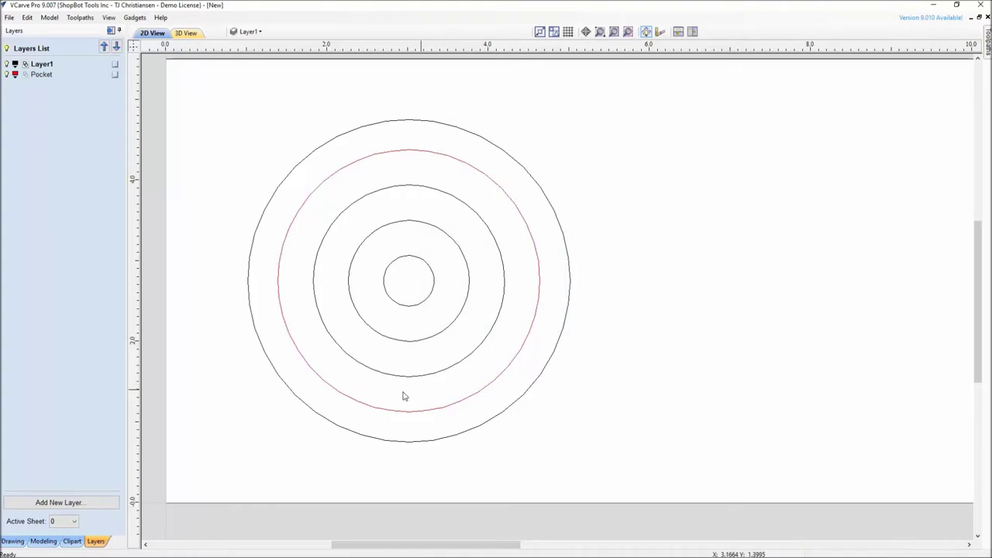
Move the three innermost circles together to a new layer named V Grooves with a blue drawing colour
{"action": "left_click_drag", "start_coordinate": [421, 381], "coordinate": [405, 307]}
{"action": "right_click", "coordinate": [406, 307]}
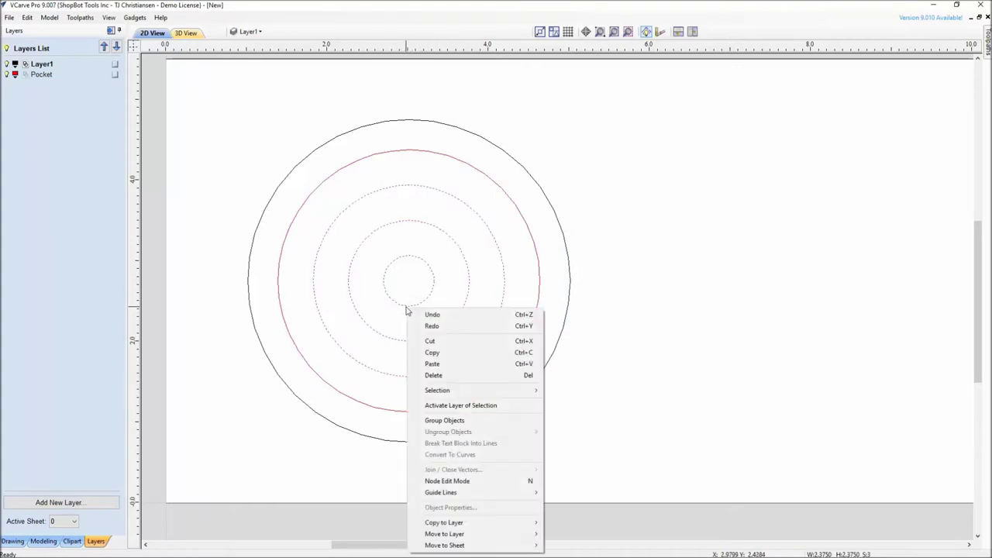
{"action": "mouse_move", "coordinate": [453, 535]}
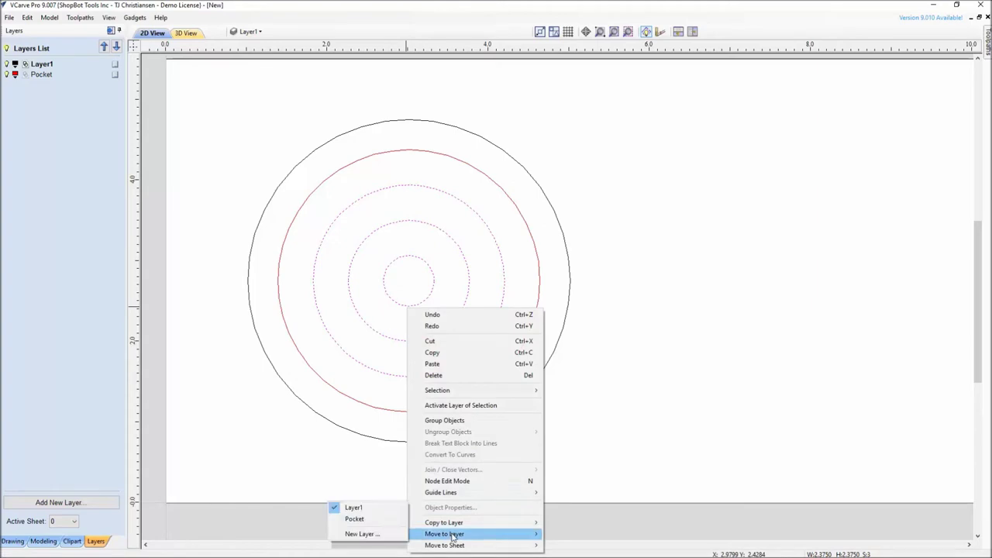
{"action": "left_click", "coordinate": [345, 533]}
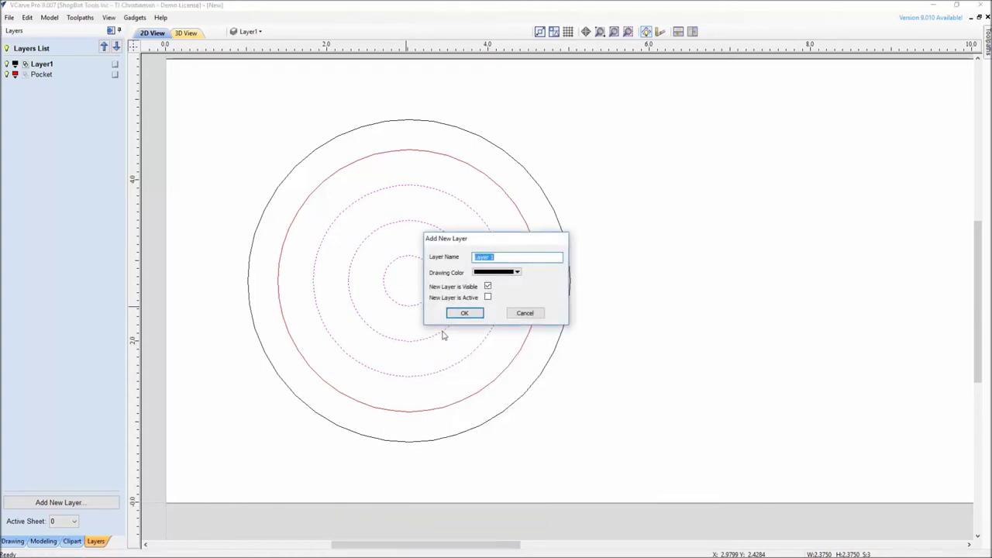
{"action": "type", "text": "V"}
{"action": "left_click", "coordinate": [517, 273]}
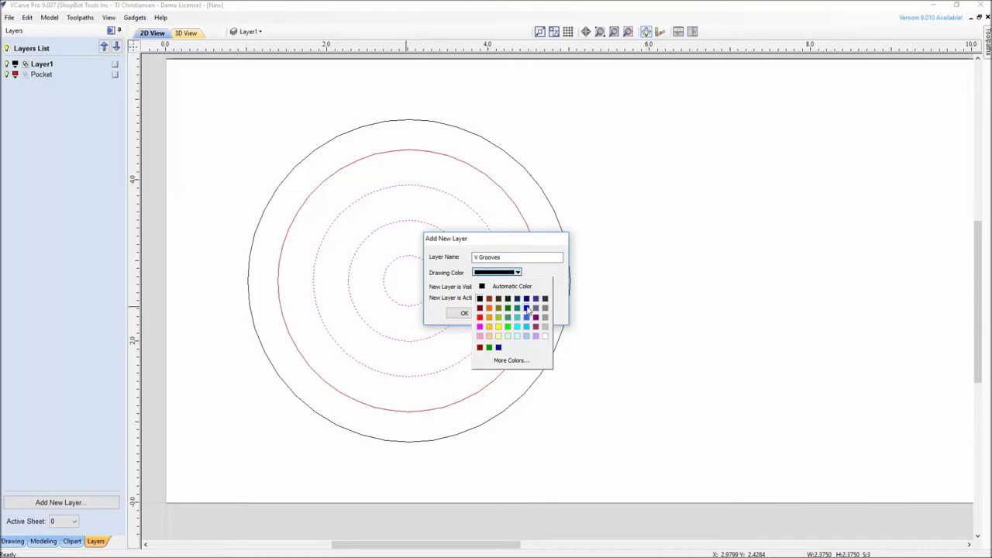
{"action": "left_click", "coordinate": [526, 307]}
{"action": "left_click", "coordinate": [458, 314]}
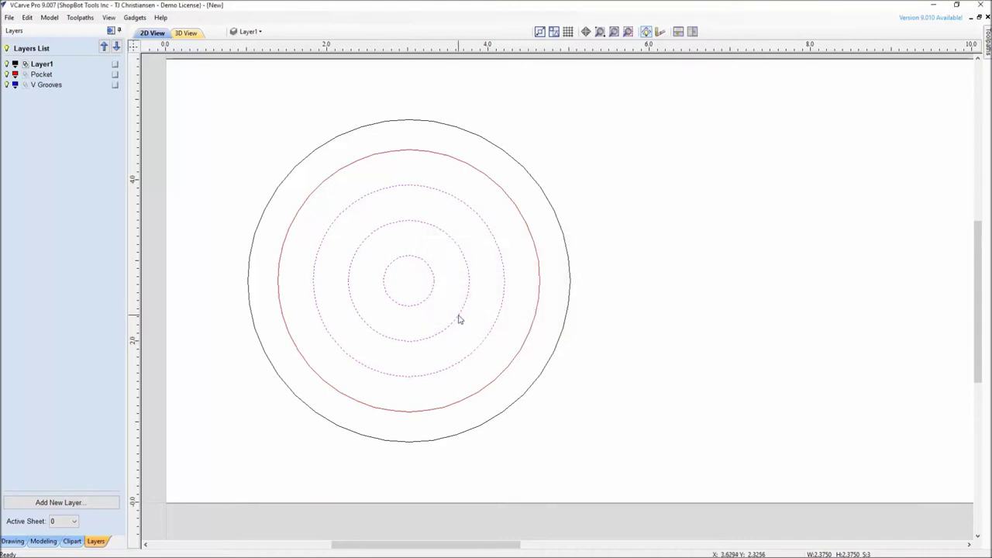
{"action": "left_click", "coordinate": [456, 333]}
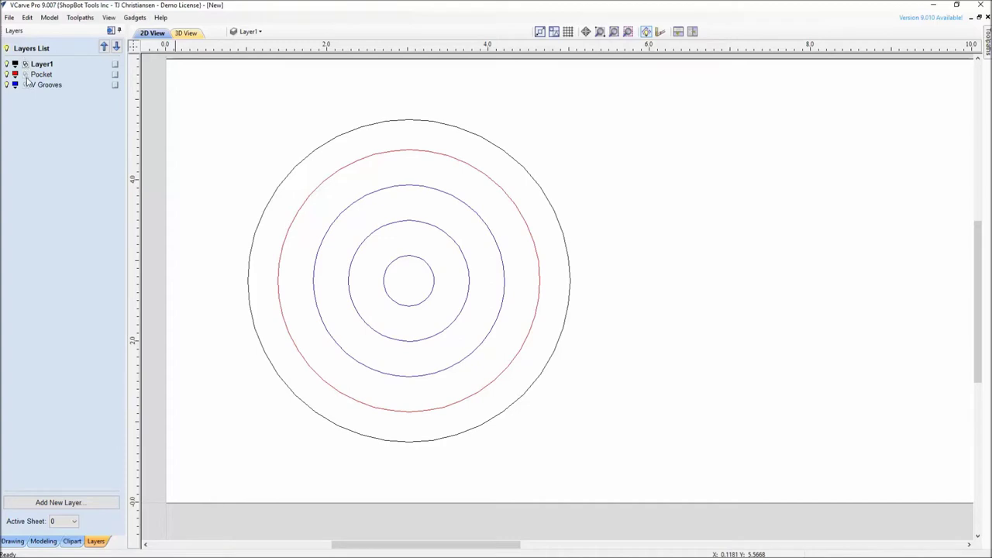
Rename Layer1, which holds the outermost circle, as Working
{"action": "double_click", "coordinate": [42, 64]}
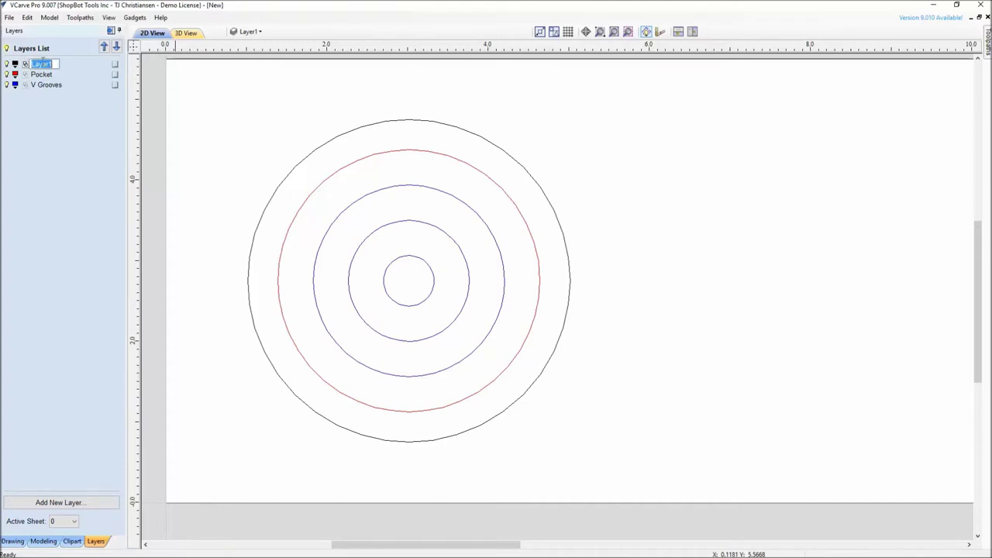
{"action": "type", "text": "Working"}
{"action": "key", "text": "Return"}
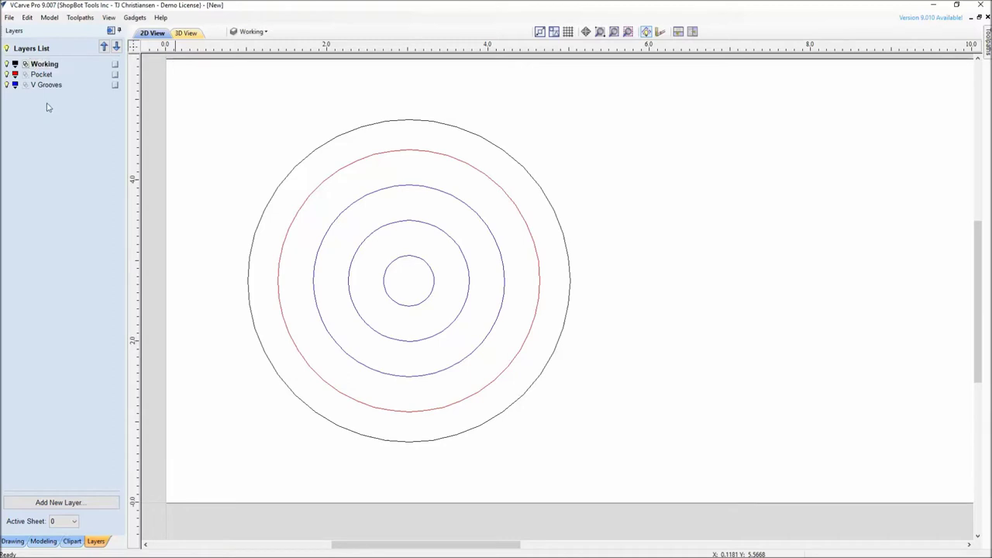
Hide and show the Pocket and V Grooves layers in turn to check which circles each one holds
{"action": "left_click", "coordinate": [7, 74]}
{"action": "left_click", "coordinate": [7, 74]}
{"action": "left_click", "coordinate": [7, 86]}
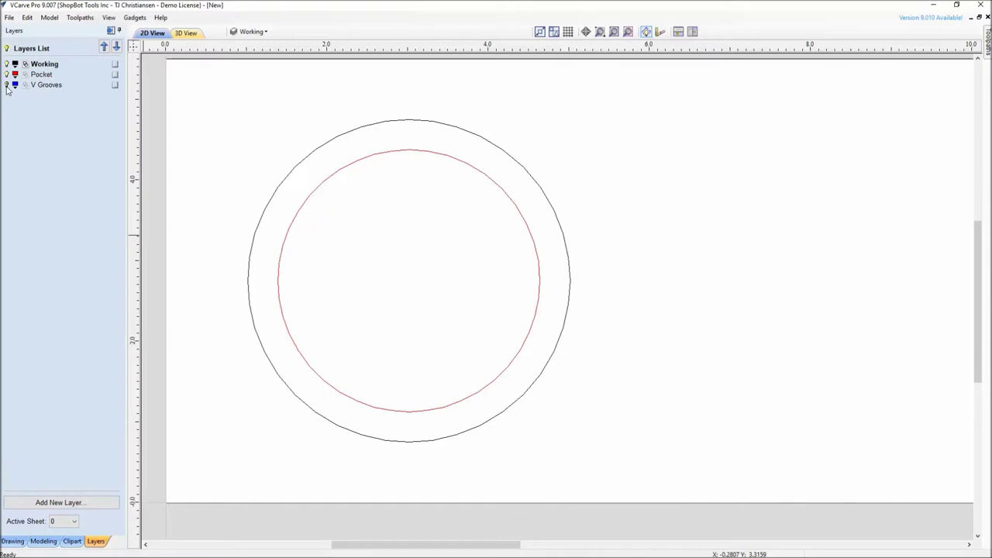
{"action": "scroll", "coordinate": [434, 239], "scroll_direction": "down", "scroll_amount": 5}
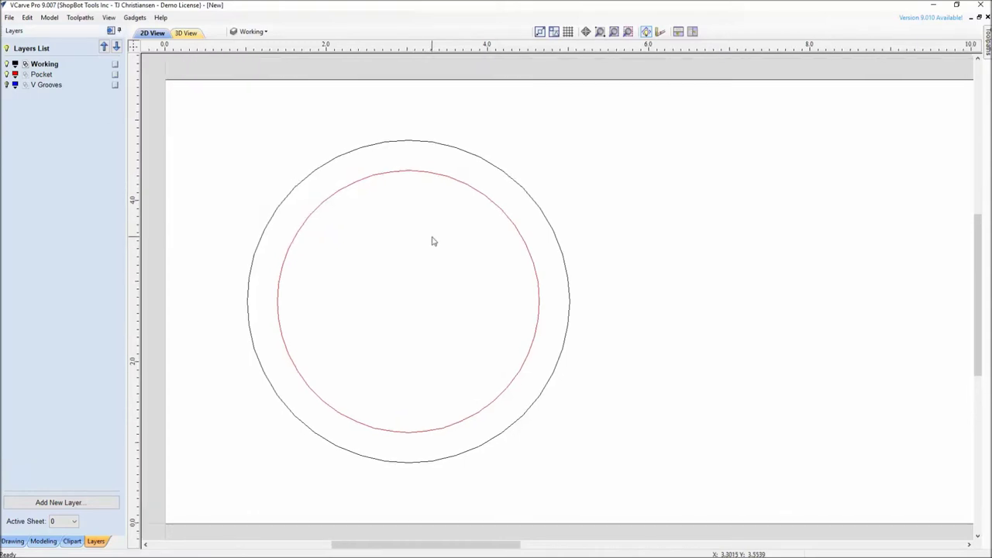
{"action": "middle_click_drag", "start_coordinate": [400, 238], "coordinate": [374, 262]}
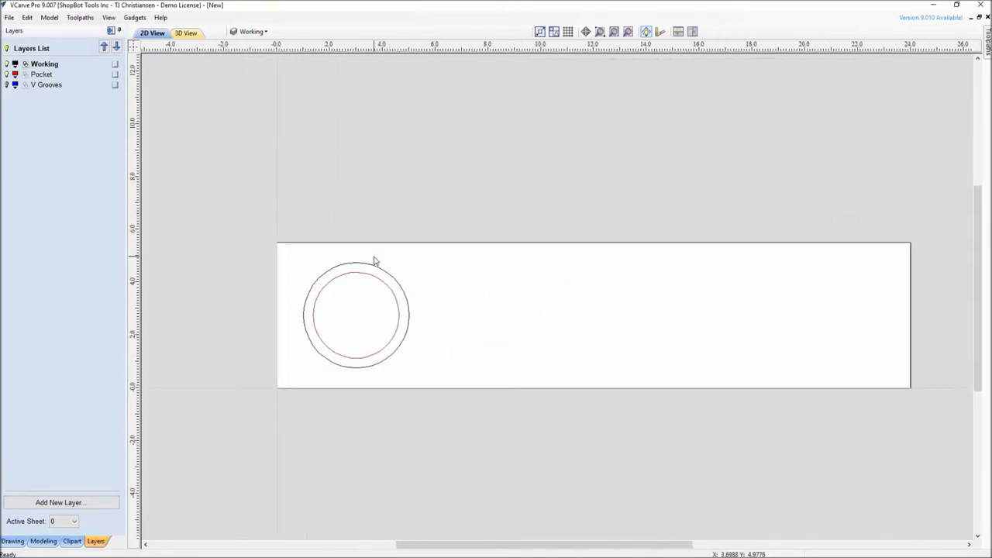
{"action": "scroll", "coordinate": [336, 280], "scroll_direction": "up", "scroll_amount": 2}
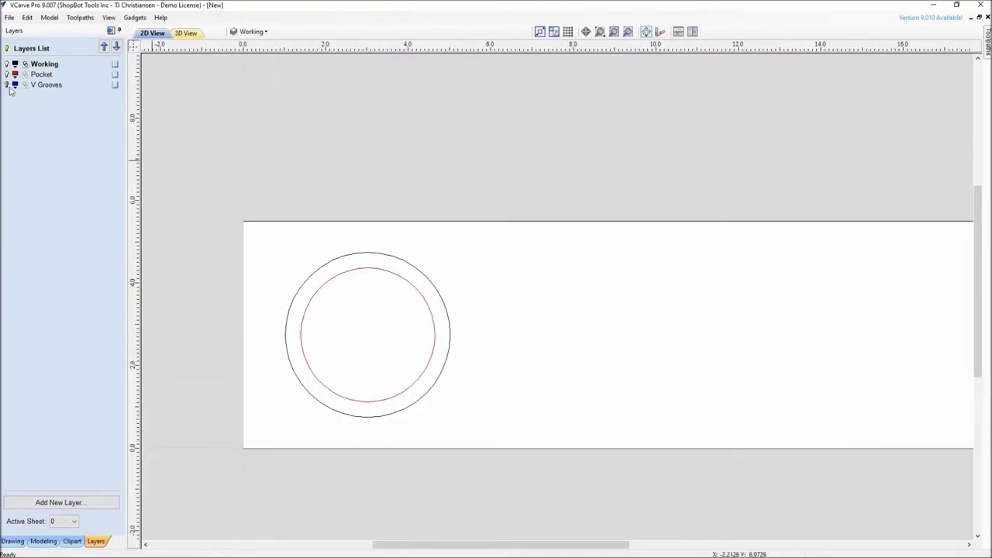
{"action": "left_click", "coordinate": [7, 85]}
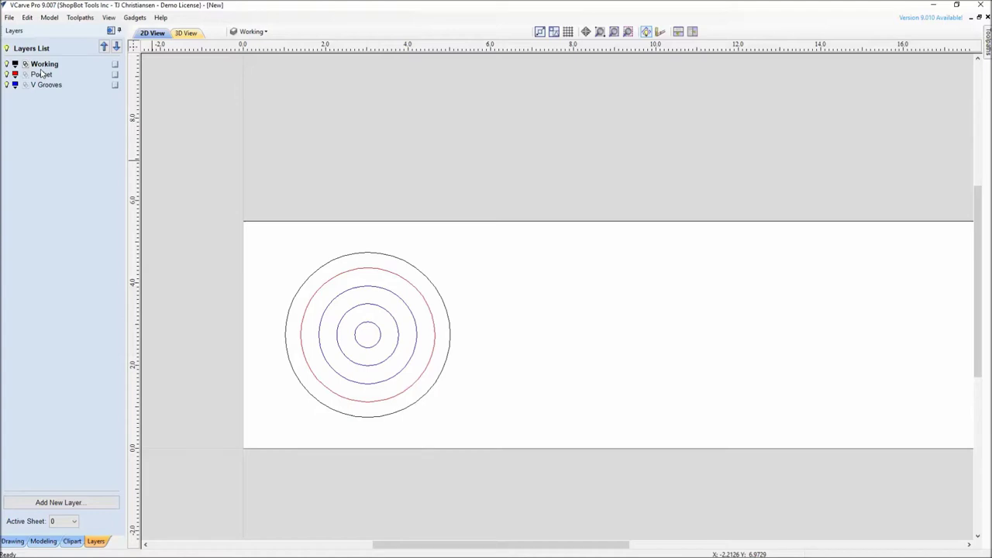
{"action": "left_click", "coordinate": [44, 64]}
{"action": "left_click", "coordinate": [43, 74]}
{"action": "left_click", "coordinate": [44, 66]}
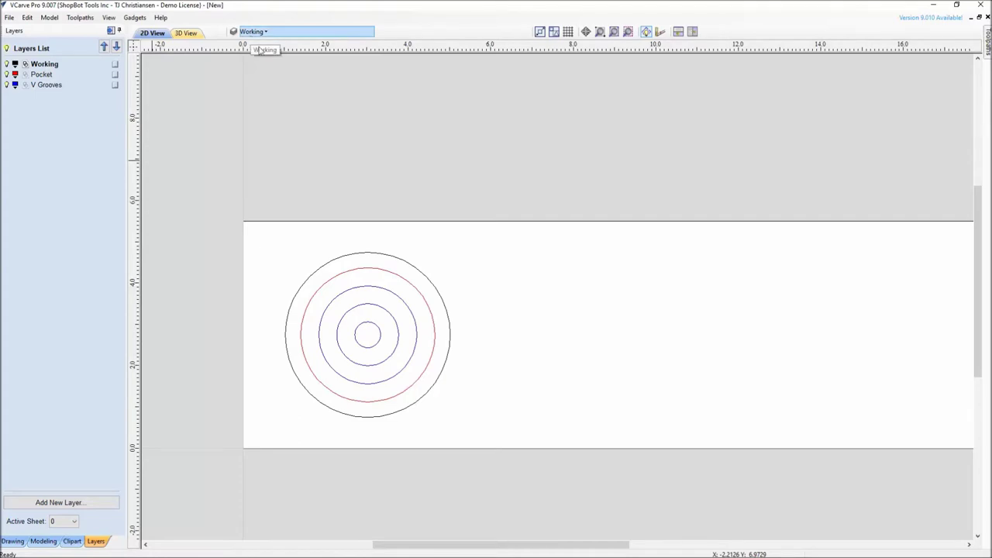
Draw a square-cornered rectangle on the board beside the circles and set its width and height to 4 inches
{"action": "scroll", "coordinate": [589, 318], "scroll_direction": "down", "scroll_amount": 2}
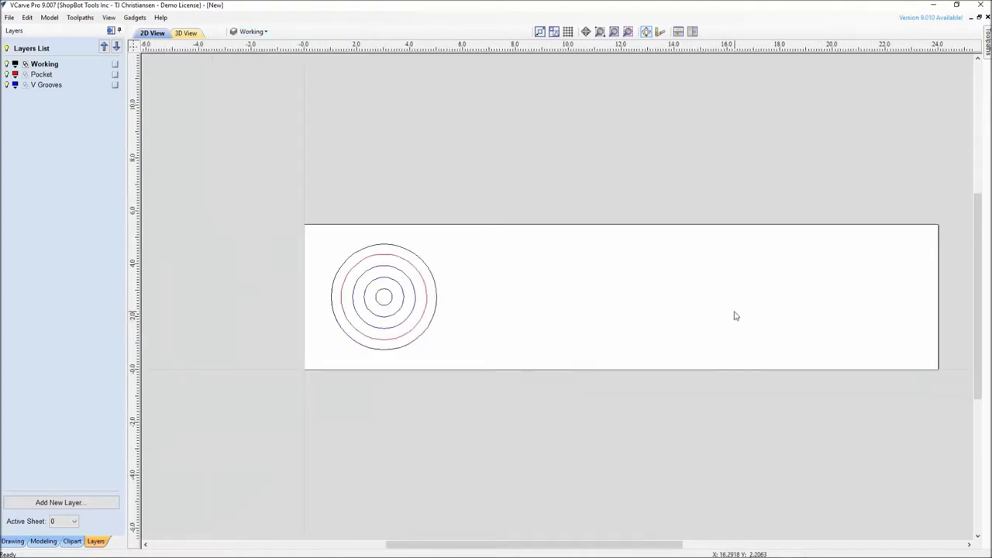
{"action": "middle_click_drag", "start_coordinate": [734, 315], "coordinate": [631, 346]}
{"action": "left_click", "coordinate": [9, 542]}
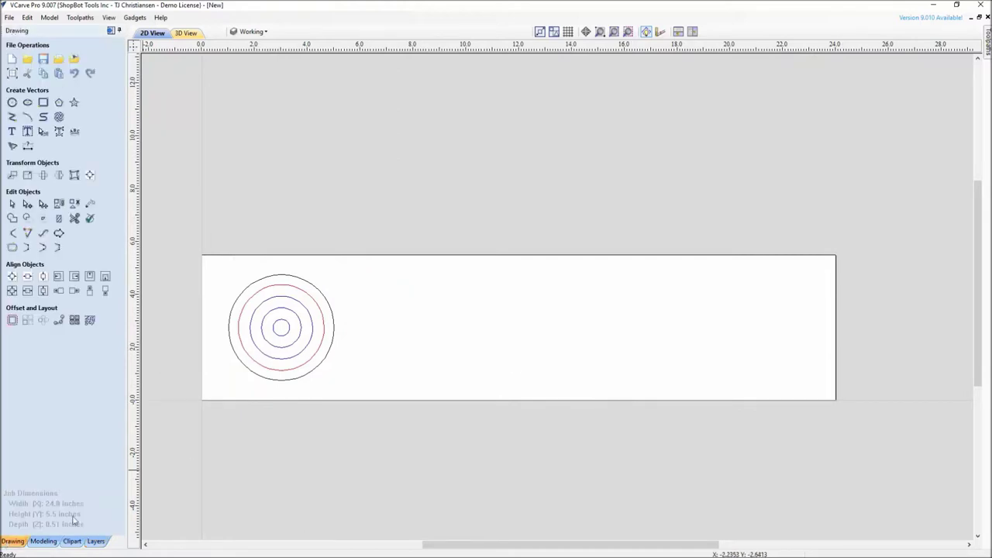
{"action": "mouse_move", "coordinate": [585, 303]}
{"action": "middle_mouse_down"}
{"action": "mouse_move", "coordinate": [579, 237]}
{"action": "mouse_move", "coordinate": [587, 219]}
{"action": "middle_mouse_up"}
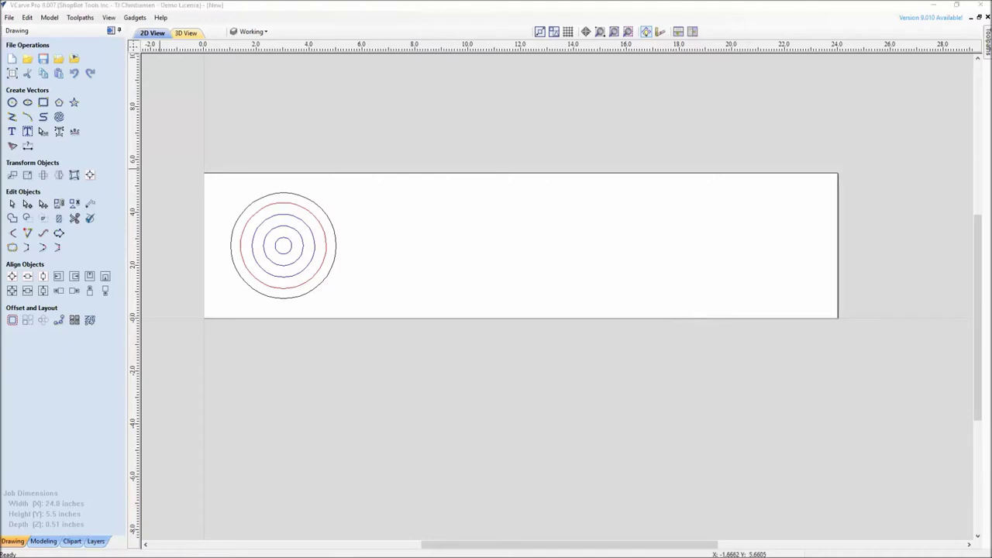
{"action": "left_click", "coordinate": [43, 103]}
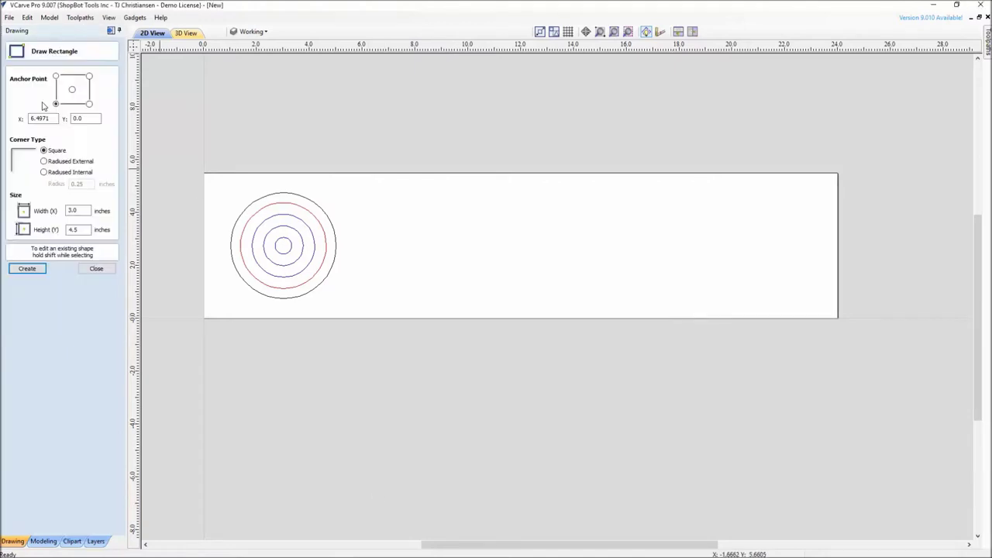
{"action": "left_click_drag", "start_coordinate": [496, 271], "coordinate": [504, 293]}
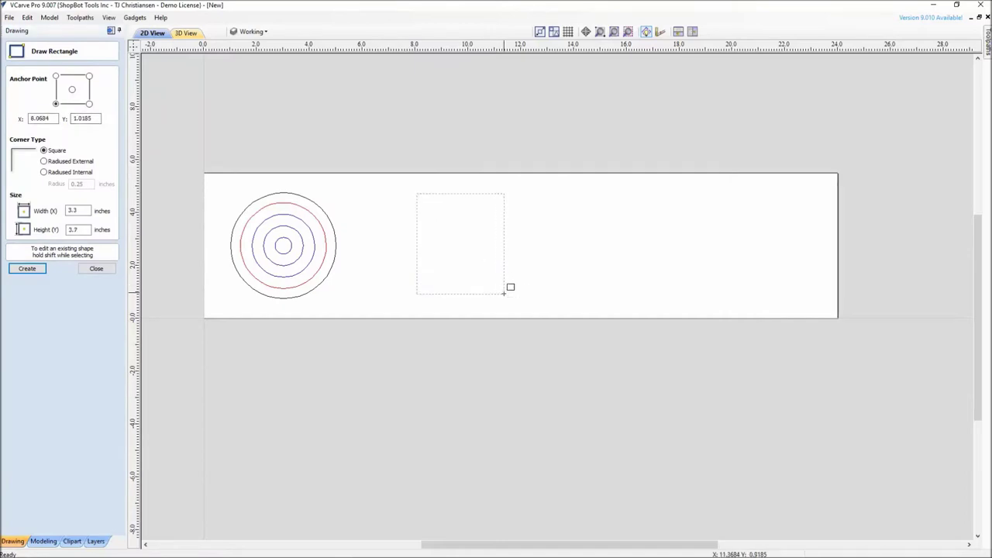
{"action": "left_click_drag", "start_coordinate": [86, 211], "coordinate": [32, 213]}
{"action": "type", "text": "4"}
{"action": "key", "text": "Tab"}
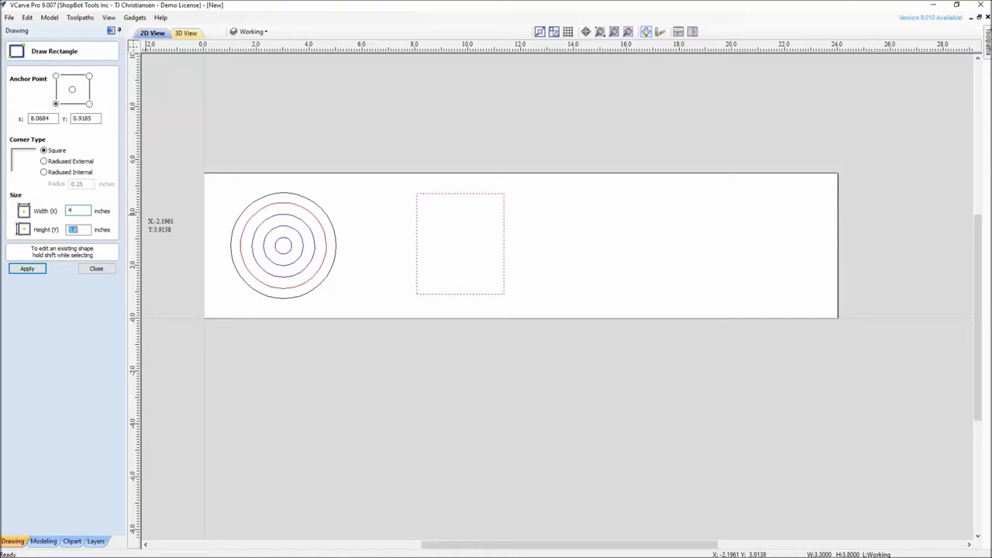
{"action": "key", "text": "Return"}
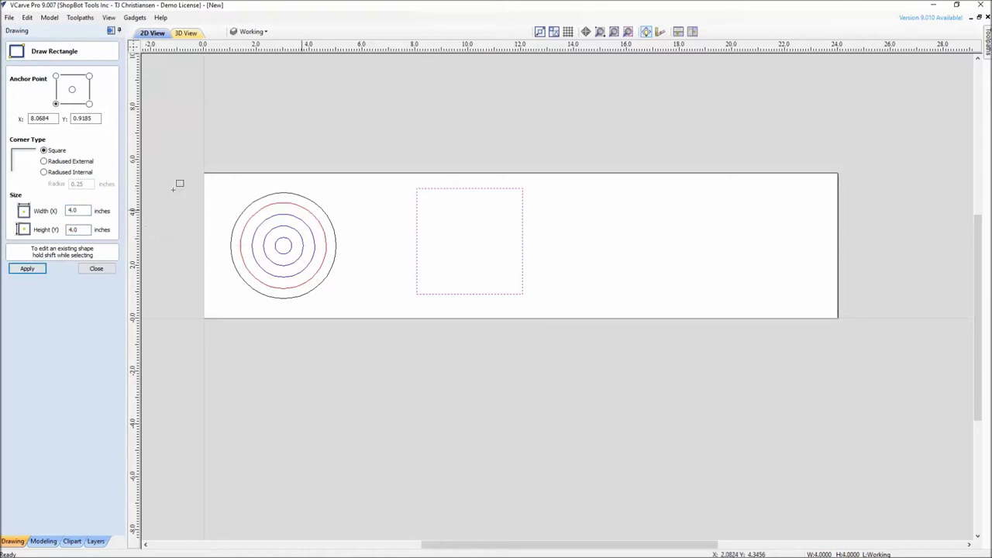
Give the 4-inch square radiused internal corners with a 0.375 inch radius and finish the rectangle
{"action": "left_click", "coordinate": [45, 162]}
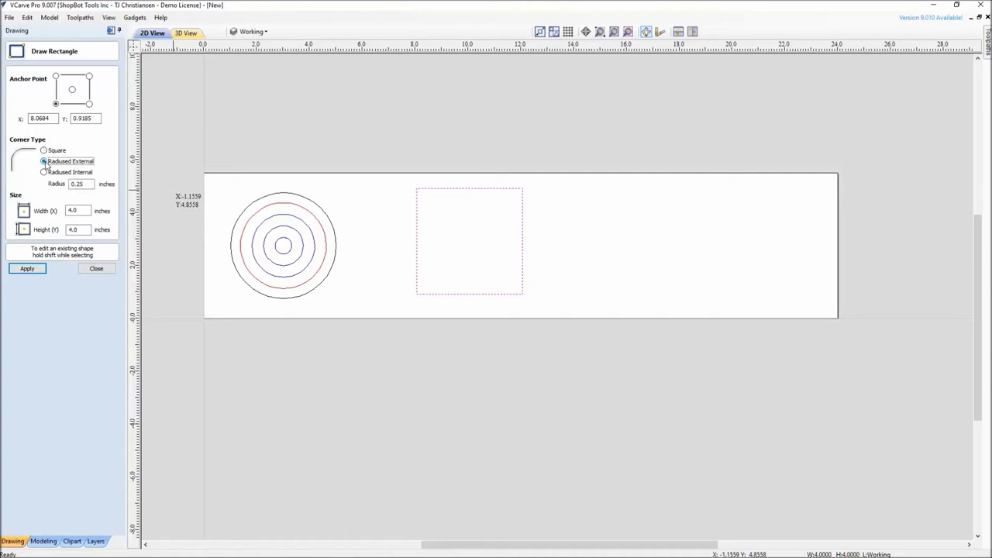
{"action": "left_click", "coordinate": [44, 172]}
{"action": "double_click", "coordinate": [77, 184]}
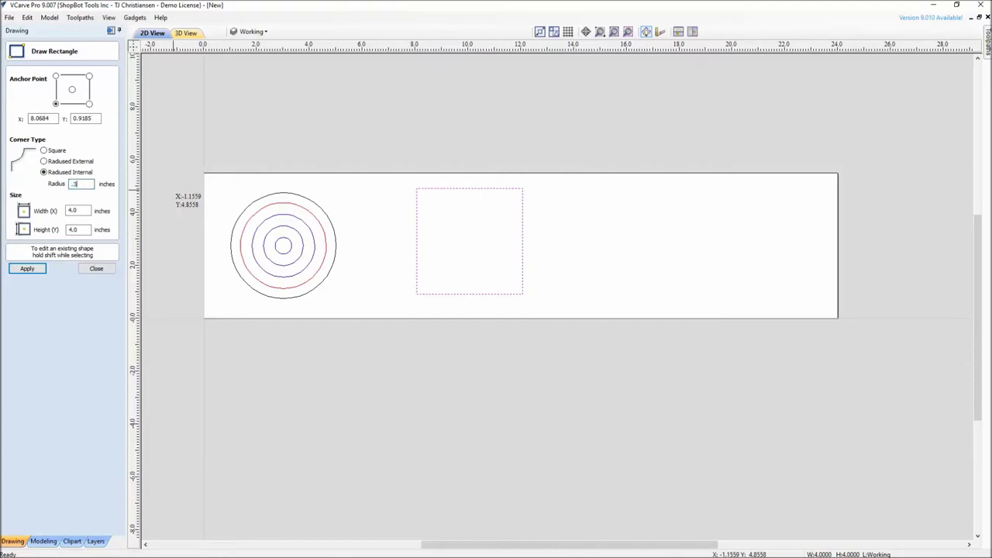
{"action": "left_click", "coordinate": [39, 268]}
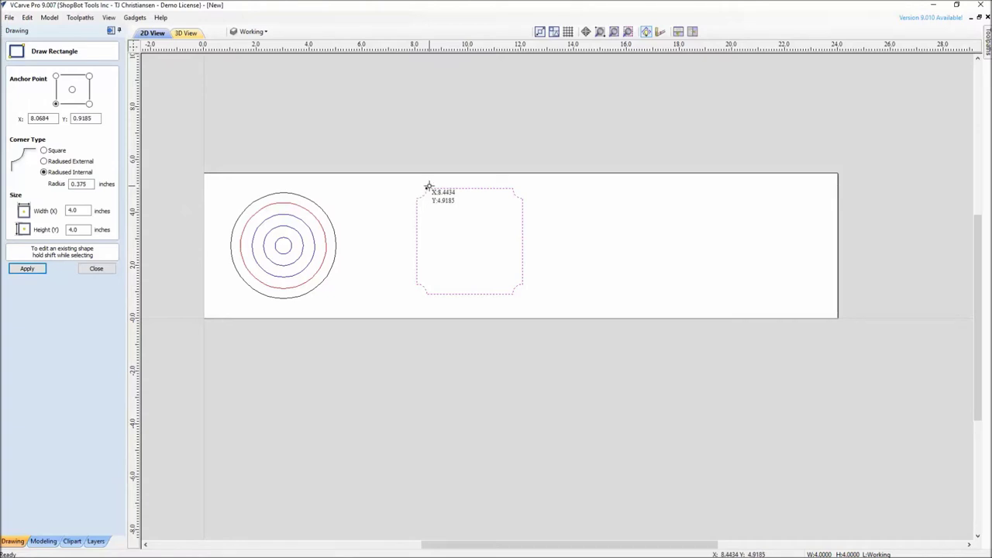
{"action": "left_click", "coordinate": [94, 269]}
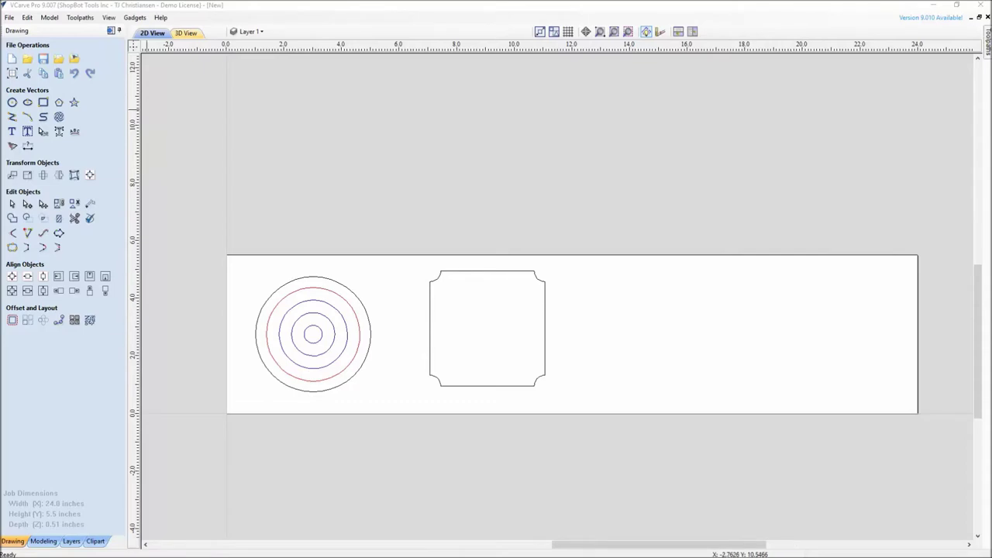
Bring up the toolpath operations and examine the Fluting toolpath's settings, leaving without calculating it
{"action": "left_click", "coordinate": [110, 31]}
{"action": "left_click", "coordinate": [883, 124]}
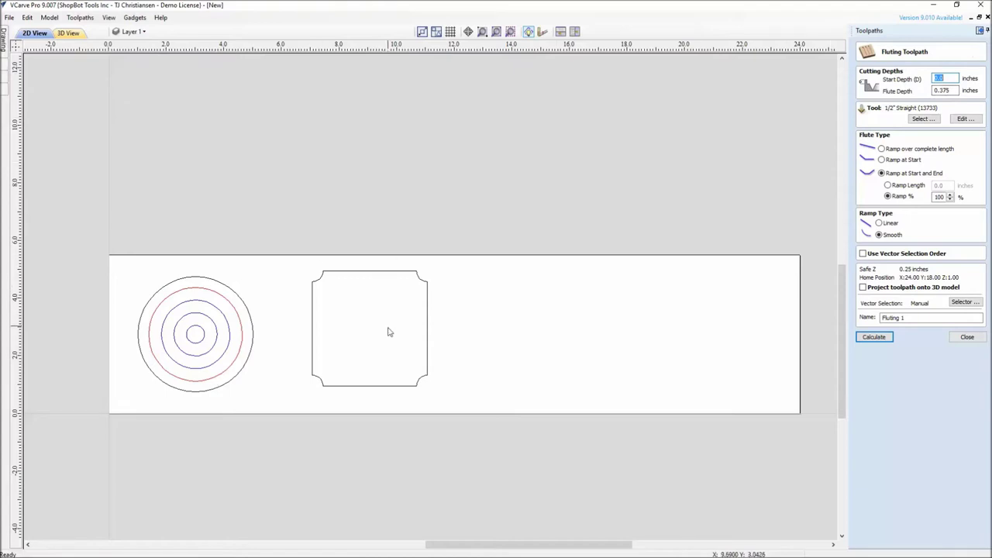
{"action": "left_click", "coordinate": [967, 337]}
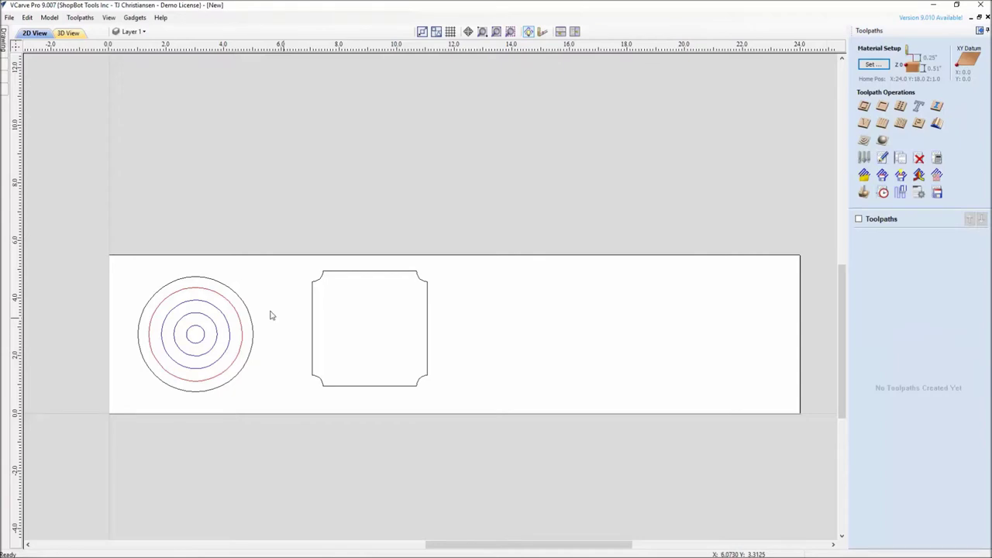
Move the reference circles, thin rectangles and dumbbell-shaped line sketch from high above the board down closer to it
{"action": "middle_click_drag", "start_coordinate": [243, 111], "coordinate": [277, 287]}
{"action": "mouse_move", "coordinate": [243, 194]}
{"action": "middle_mouse_down"}
{"action": "mouse_move", "coordinate": [312, 239]}
{"action": "mouse_move", "coordinate": [313, 197]}
{"action": "mouse_move", "coordinate": [248, 103]}
{"action": "middle_mouse_up"}
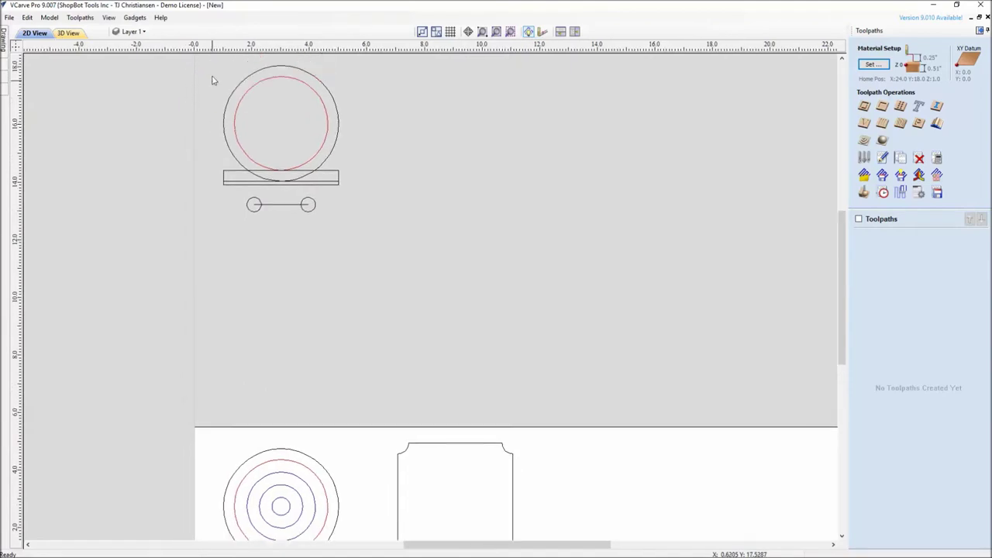
{"action": "key", "text": "ctrl+a"}
{"action": "key", "text": "Down"}
{"action": "key", "text": "Down"}
{"action": "key", "text": "Down"}
{"action": "key", "text": "Down"}
{"action": "key", "text": "Down"}
{"action": "key", "text": "Down"}
{"action": "key", "text": "Down"}
{"action": "key", "text": "Down"}
{"action": "key", "text": "Down"}
{"action": "key", "text": "Down"}
{"action": "key", "text": "Down"}
{"action": "key", "text": "Down"}
{"action": "key", "text": "Down"}
{"action": "key", "text": "Down"}
{"action": "key", "text": "Down"}
{"action": "key", "text": "Right"}
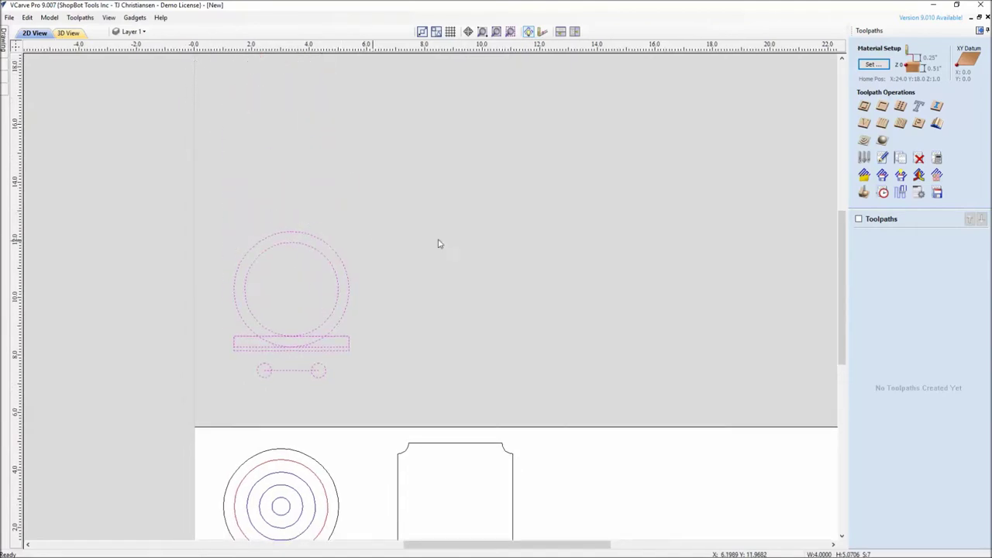
{"action": "left_click", "coordinate": [434, 310]}
{"action": "scroll", "coordinate": [436, 289], "scroll_direction": "down", "scroll_amount": 3}
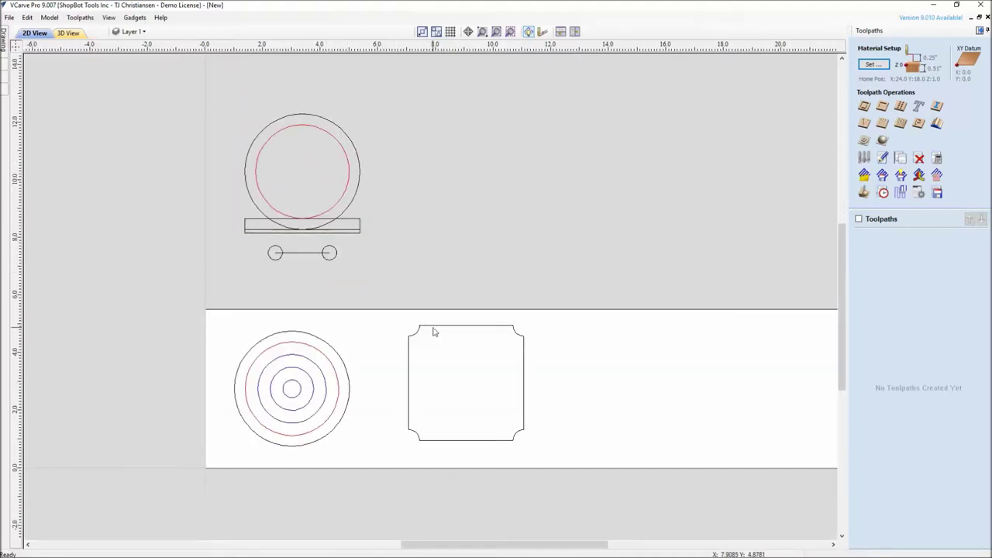
Examine the two overlapping thin rectangles under the reference circles by selecting each one in turn
{"action": "left_click", "coordinate": [352, 222]}
{"action": "left_click_drag", "start_coordinate": [353, 222], "coordinate": [357, 238]}
{"action": "scroll", "coordinate": [357, 237], "scroll_direction": "up", "scroll_amount": 4}
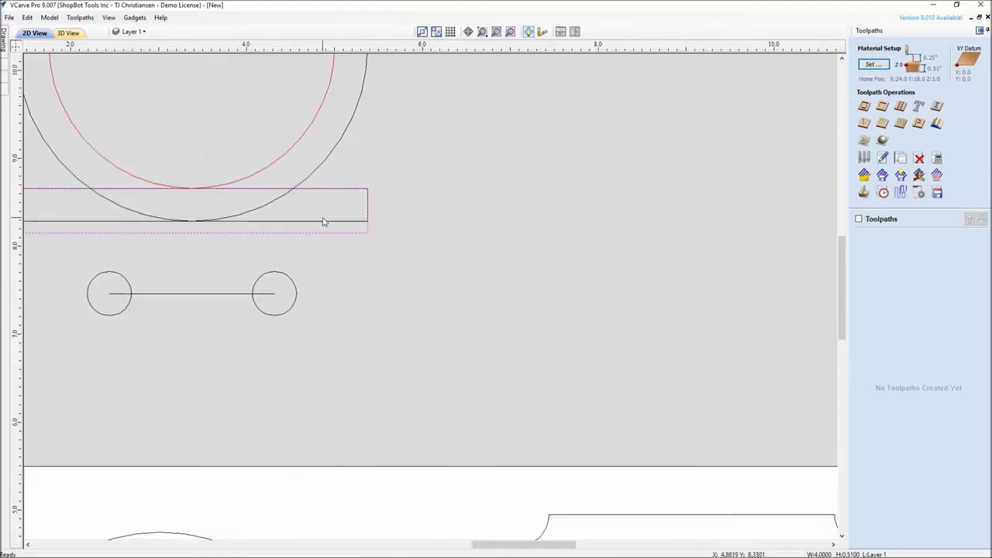
{"action": "left_click", "coordinate": [324, 223]}
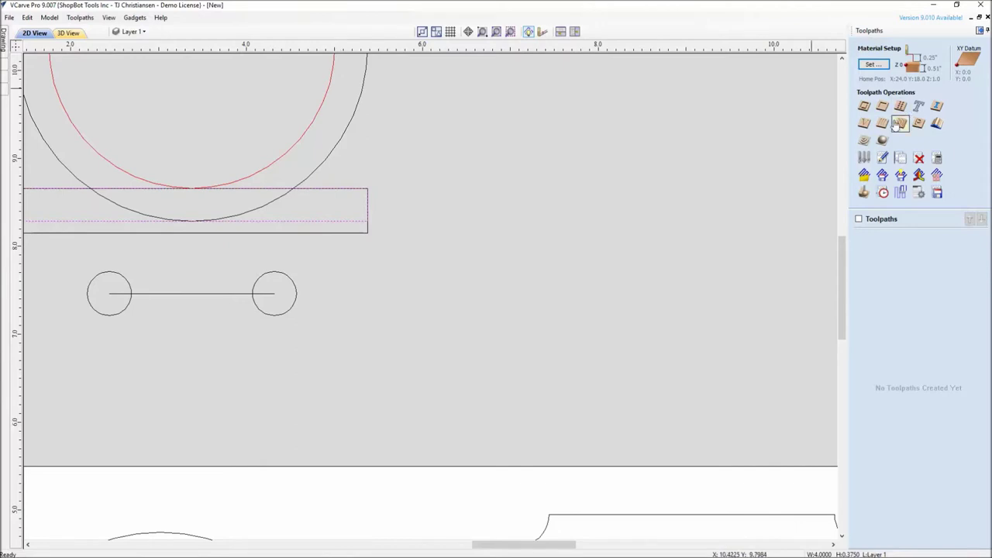
{"action": "left_click", "coordinate": [429, 226]}
{"action": "scroll", "coordinate": [434, 240], "scroll_direction": "down", "scroll_amount": 3}
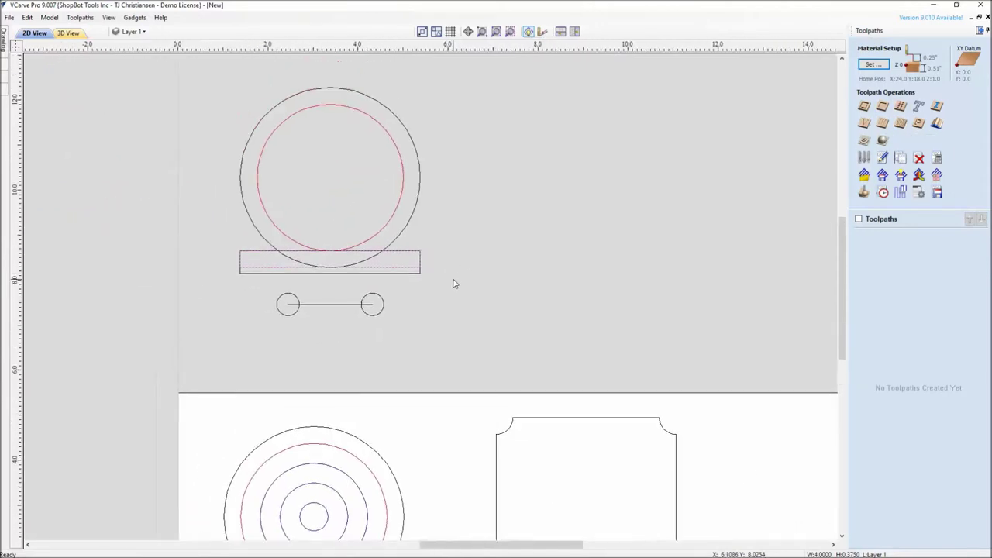
Examine the flute line running between the centres of the two small reference circles
{"action": "left_click", "coordinate": [326, 305]}
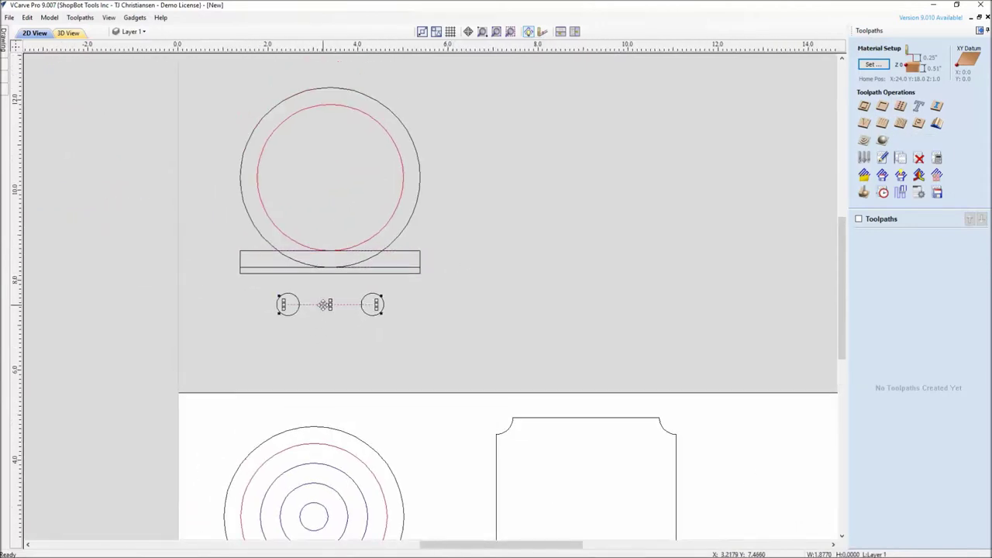
{"action": "mouse_move", "coordinate": [324, 305]}
{"action": "left_mouse_down"}
{"action": "mouse_move", "coordinate": [326, 247]}
{"action": "mouse_move", "coordinate": [318, 310]}
{"action": "mouse_move", "coordinate": [313, 304]}
{"action": "left_mouse_up"}
{"action": "left_click", "coordinate": [291, 316]}
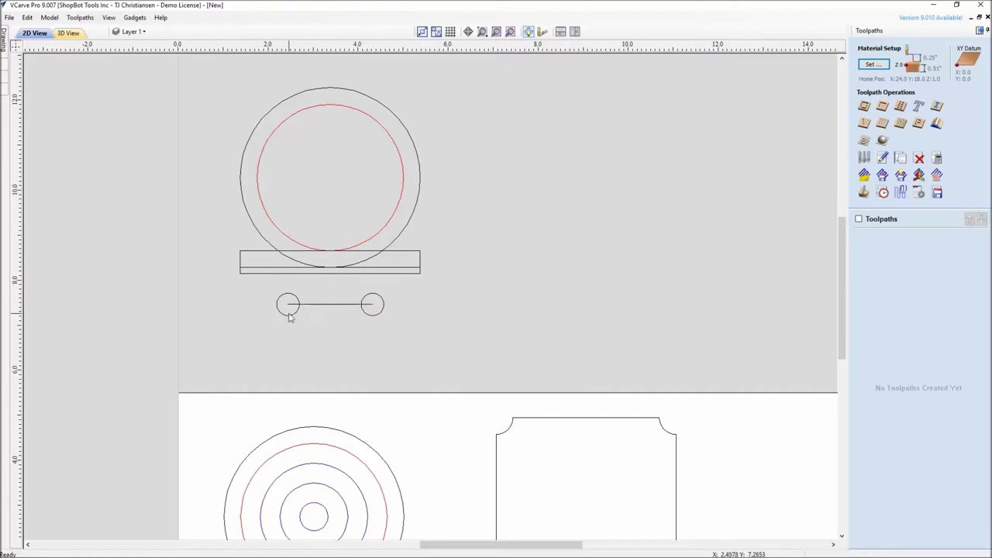
{"action": "scroll", "coordinate": [290, 314], "scroll_direction": "up", "scroll_amount": 1}
{"action": "left_click", "coordinate": [338, 308]}
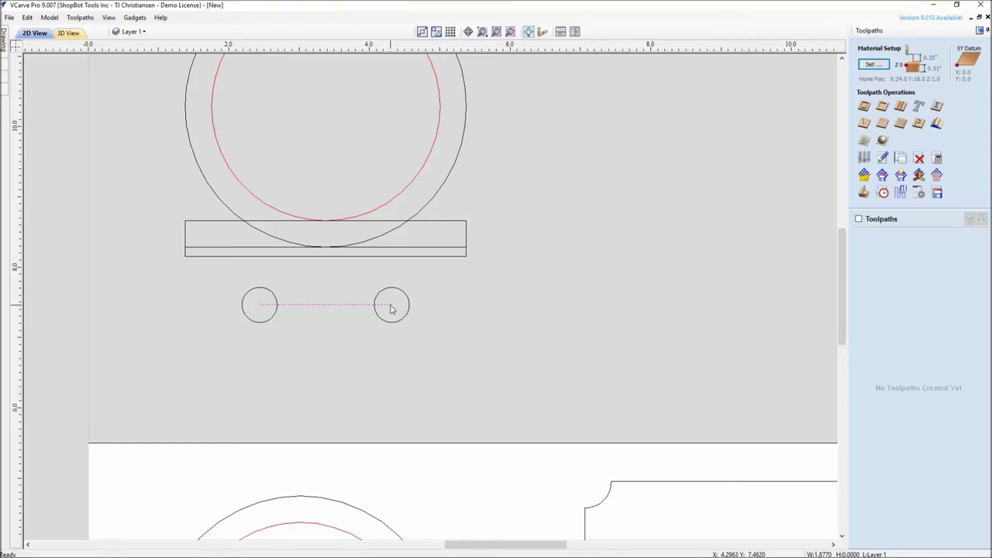
{"action": "scroll", "coordinate": [399, 403], "scroll_direction": "down", "scroll_amount": 4}
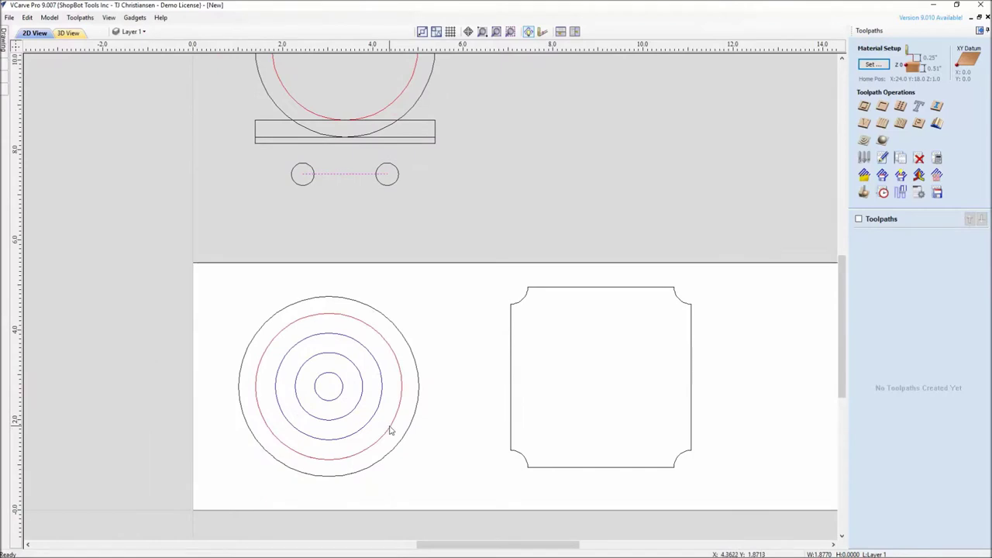
{"action": "middle_click_drag", "start_coordinate": [330, 237], "coordinate": [327, 276]}
{"action": "scroll", "coordinate": [318, 323], "scroll_direction": "up", "scroll_amount": 3}
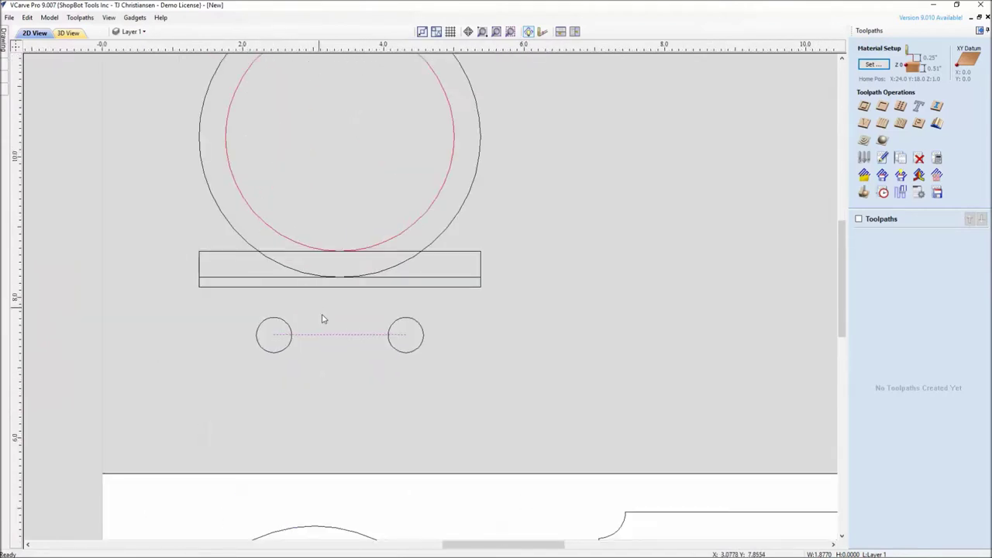
Select the shallower of the two thin rectangles and review the Fluting toolpath settings, closing them without calculating
{"action": "left_click", "coordinate": [487, 347]}
{"action": "left_click", "coordinate": [486, 379]}
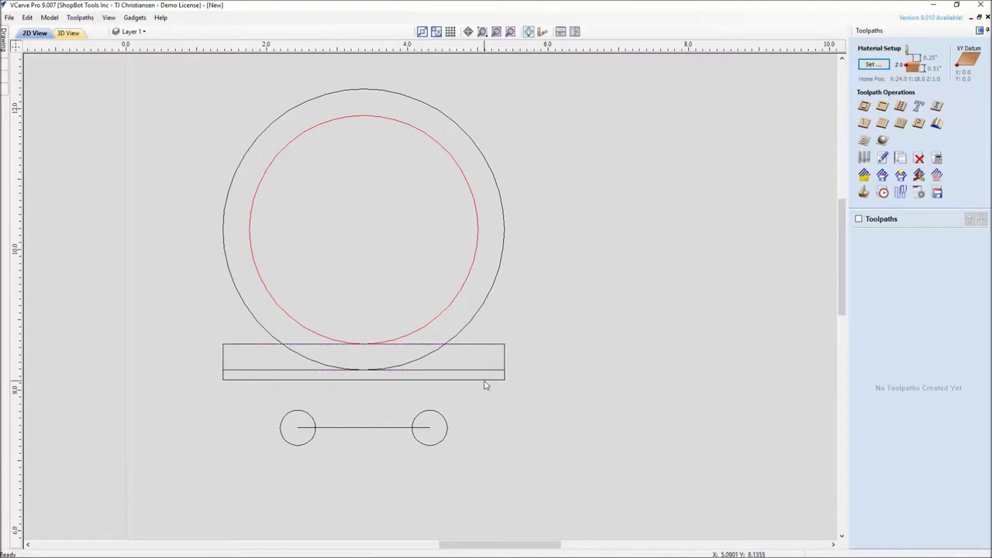
{"action": "left_click", "coordinate": [478, 373]}
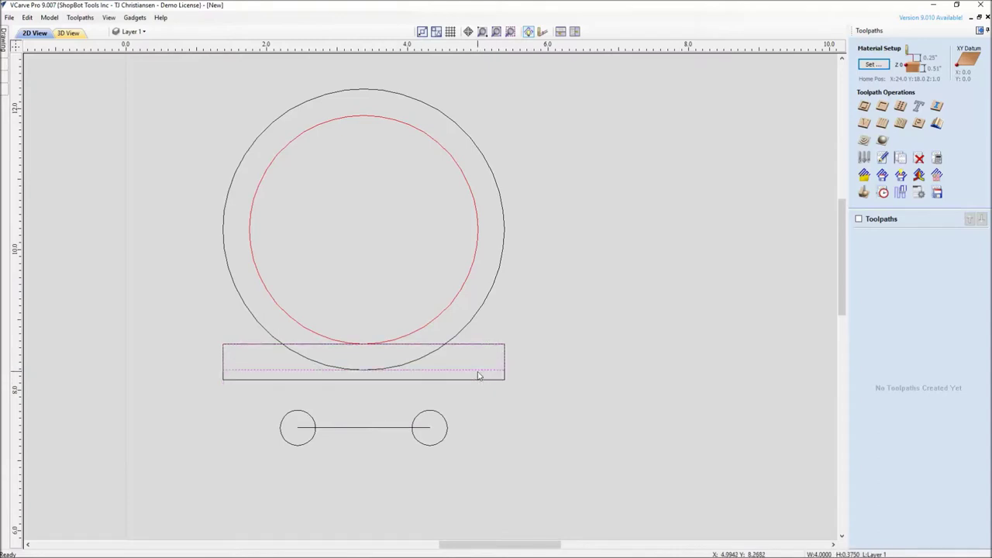
{"action": "left_click", "coordinate": [882, 122]}
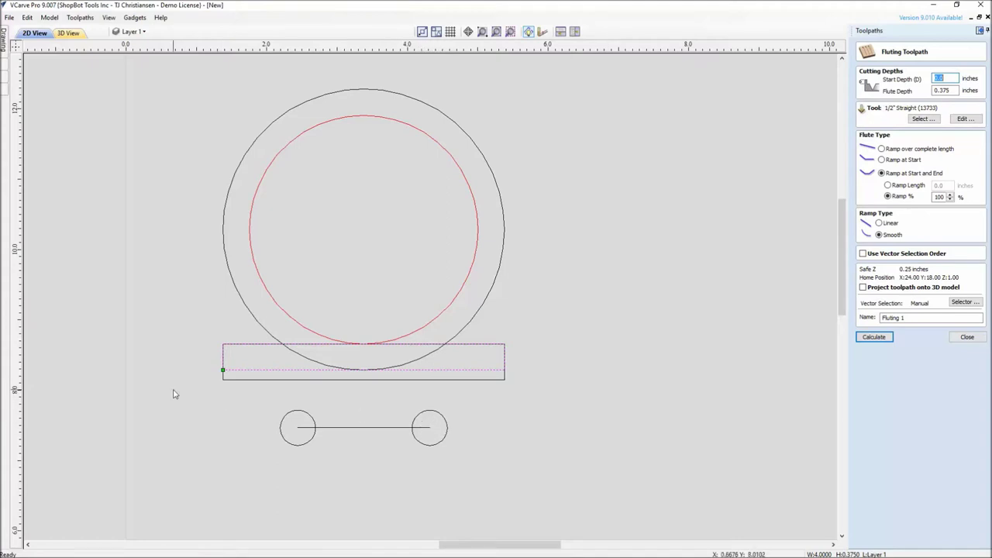
{"action": "left_click", "coordinate": [967, 338]}
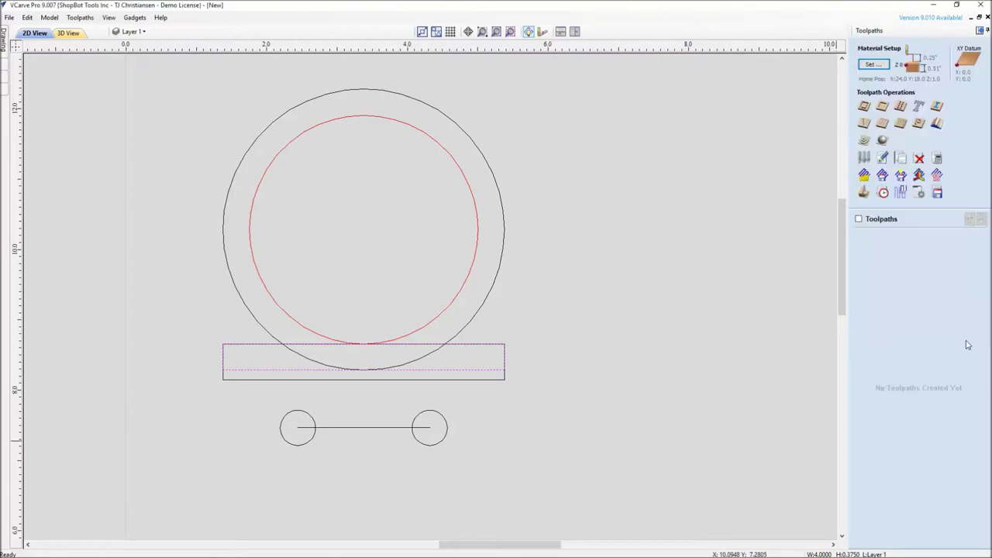
Measure the distance between the centres of the two small reference circles
{"action": "left_click", "coordinate": [979, 31]}
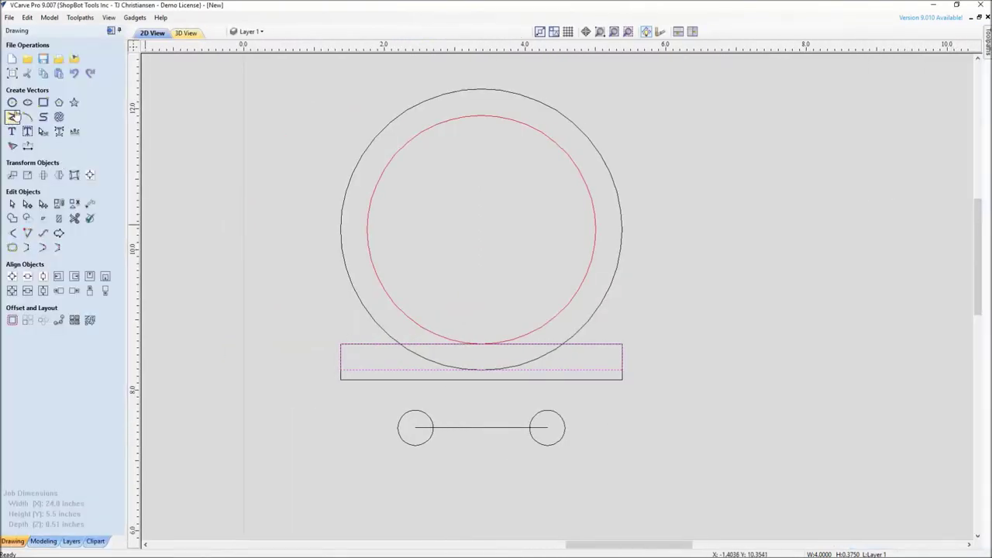
{"action": "left_click", "coordinate": [90, 204]}
{"action": "left_click_drag", "start_coordinate": [417, 430], "coordinate": [547, 427]}
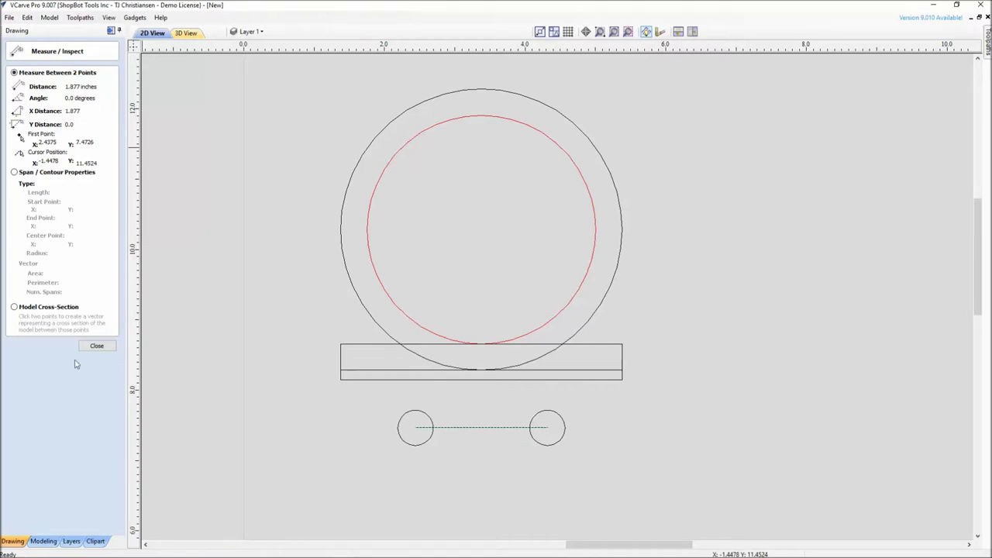
{"action": "left_click", "coordinate": [96, 346]}
Draw a vertical line inside the left part of the square coaster at a 90 degree angle with a length of 1.877 inches
{"action": "scroll", "coordinate": [480, 403], "scroll_direction": "down", "scroll_amount": 5}
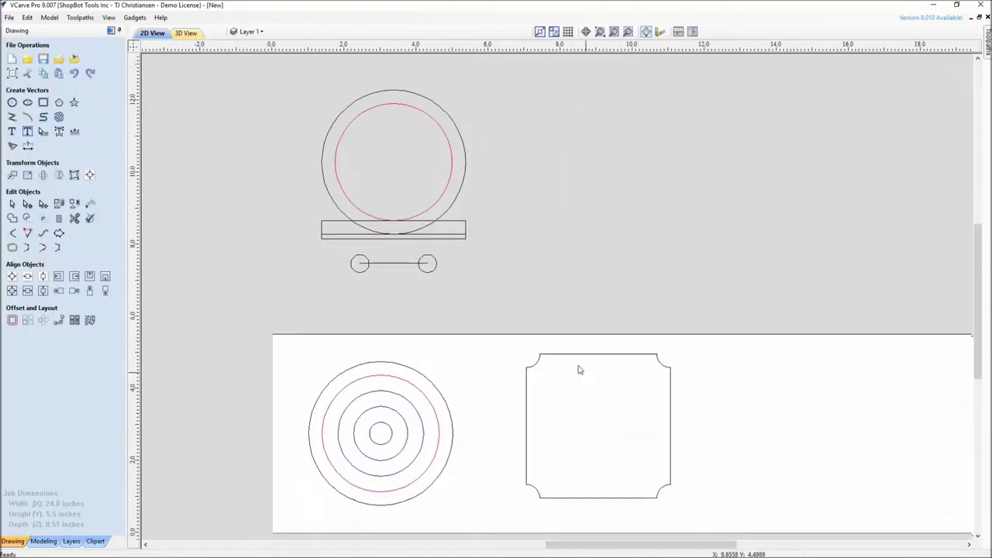
{"action": "scroll", "coordinate": [405, 295], "scroll_direction": "up", "scroll_amount": 5}
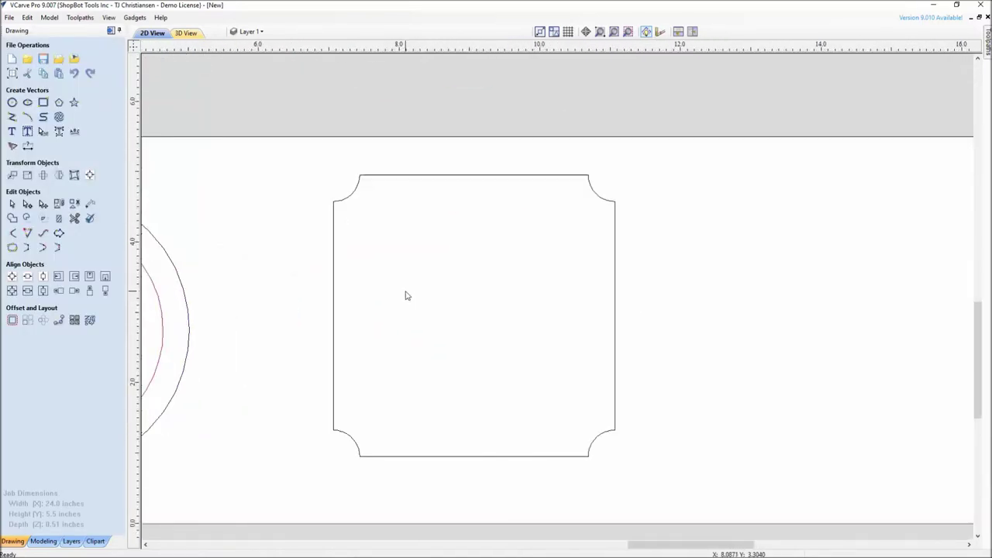
{"action": "left_click", "coordinate": [10, 117]}
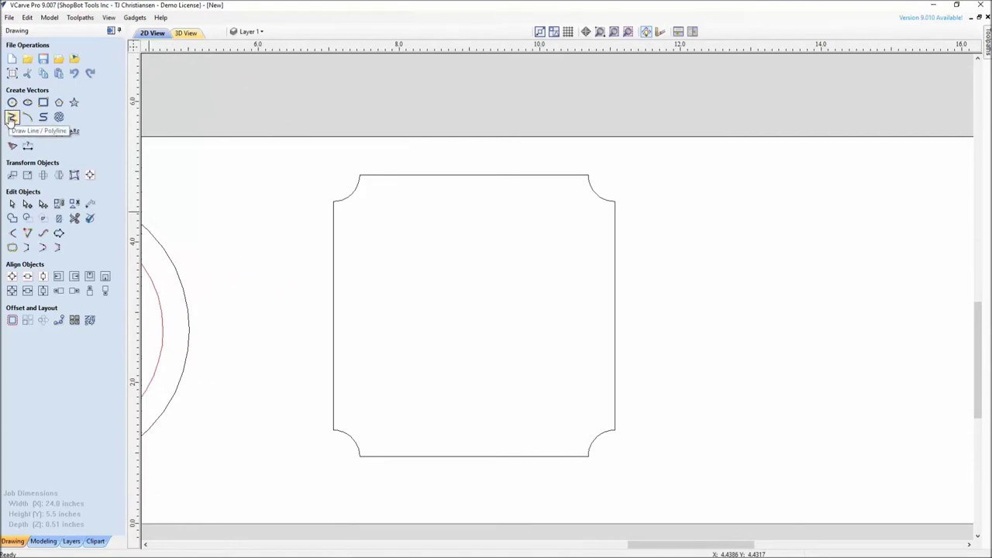
{"action": "left_click", "coordinate": [410, 395]}
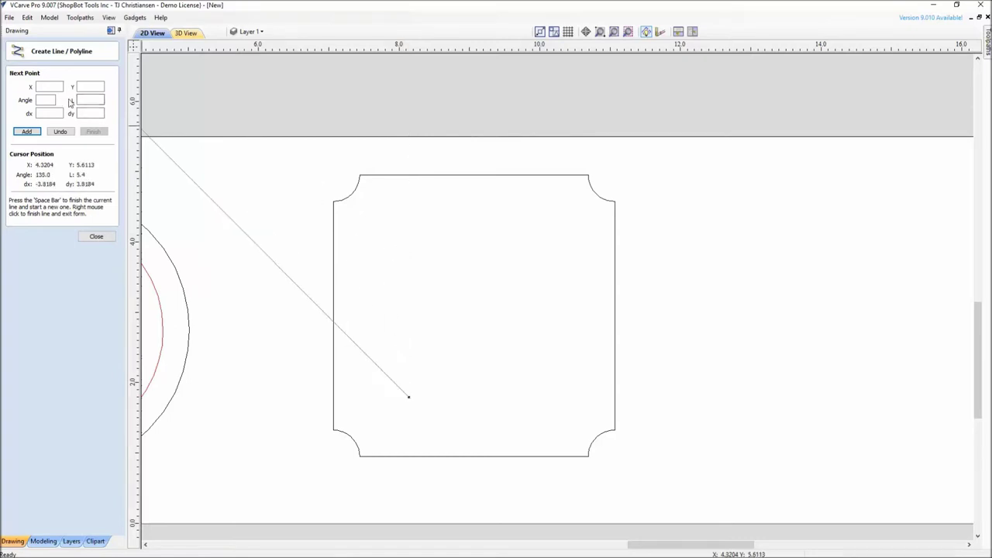
{"action": "left_click", "coordinate": [40, 101]}
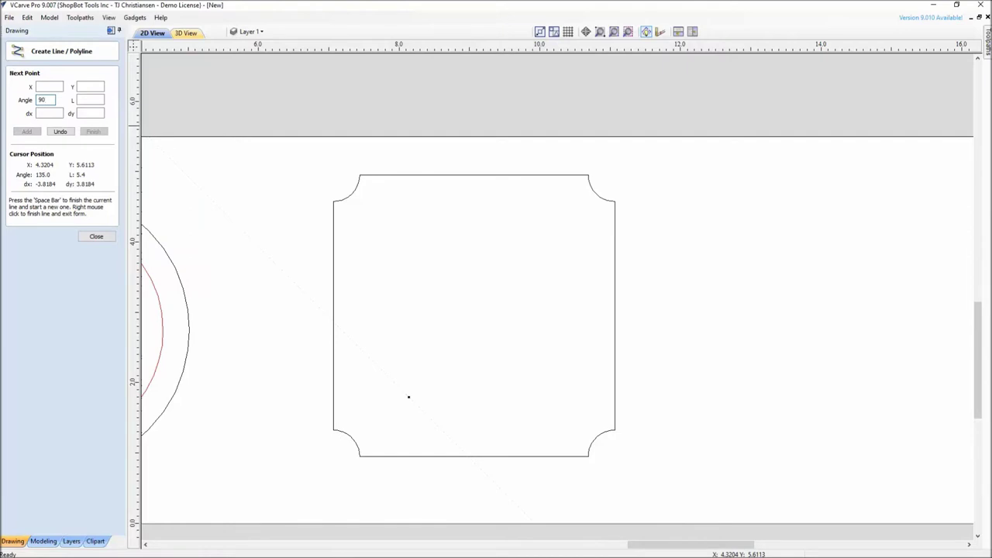
{"action": "left_click", "coordinate": [97, 100]}
{"action": "type", "text": "1.877"}
{"action": "left_click", "coordinate": [32, 133]}
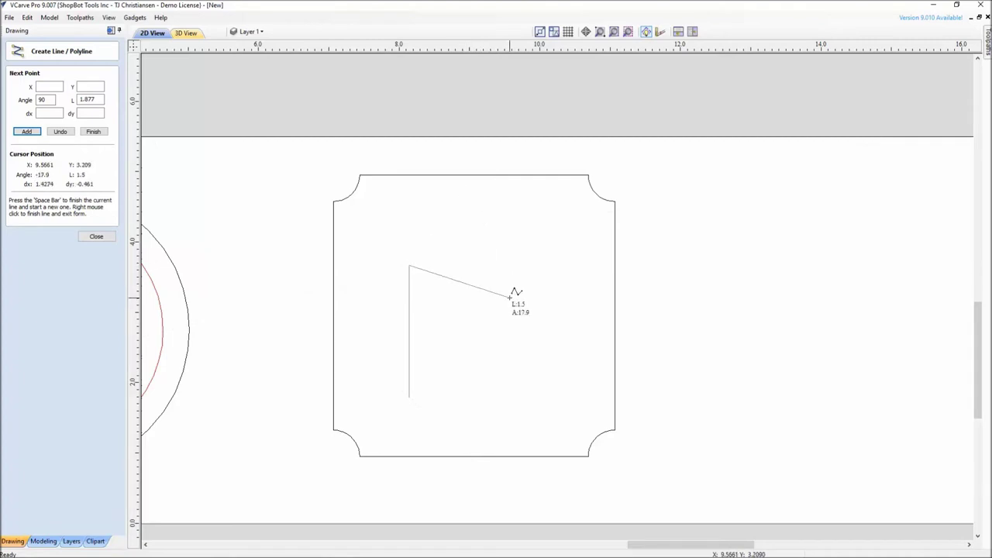
{"action": "left_click", "coordinate": [90, 133]}
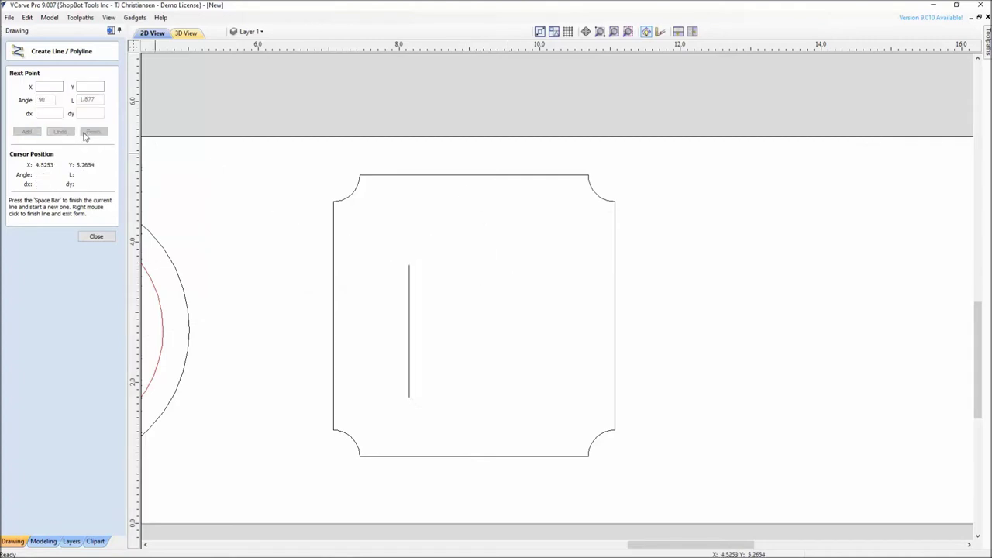
{"action": "left_click", "coordinate": [110, 234]}
Centre the vertical line on the square coaster's height
{"action": "scroll", "coordinate": [407, 298], "scroll_direction": "down", "scroll_amount": 3}
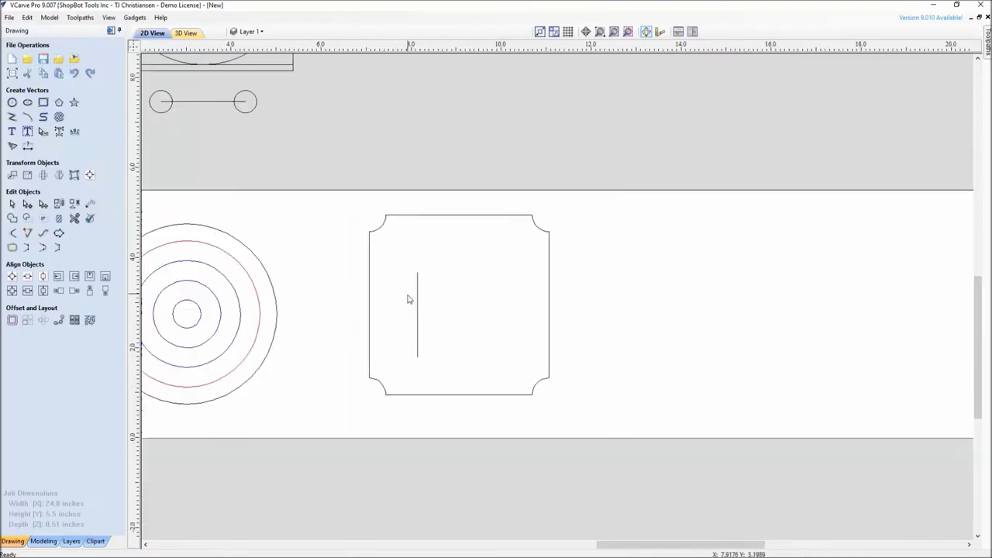
{"action": "left_click", "coordinate": [417, 328]}
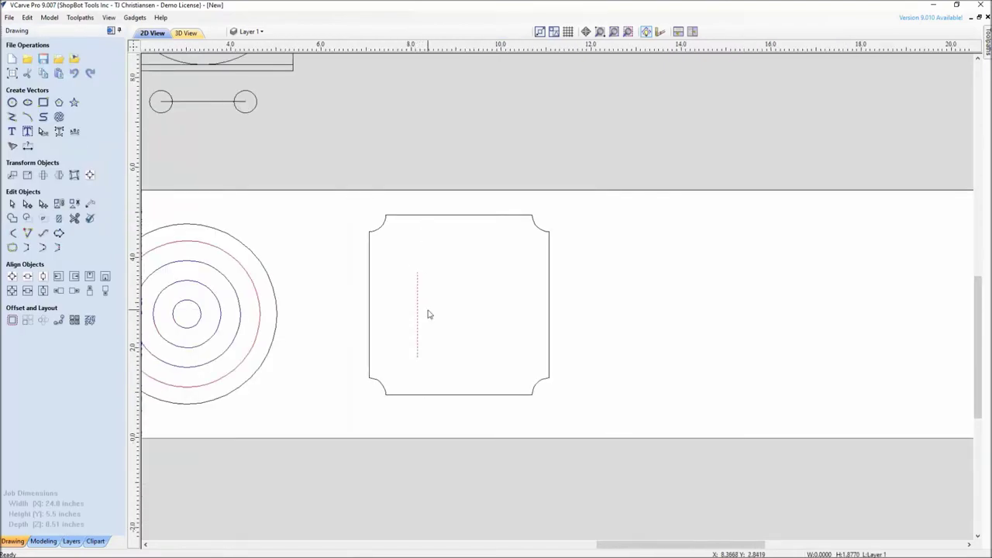
{"action": "left_click", "coordinate": [423, 217], "text": "shift"}
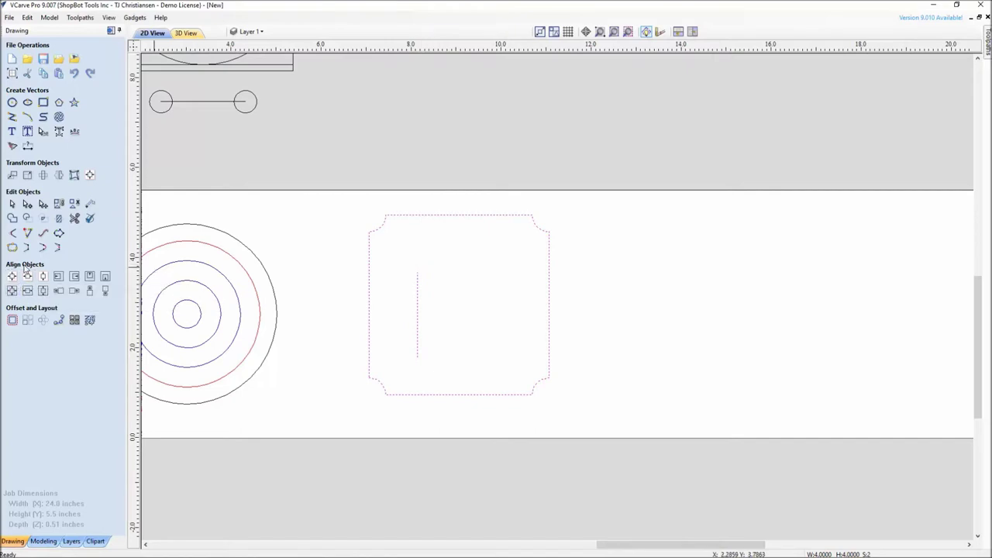
{"action": "left_click", "coordinate": [43, 290]}
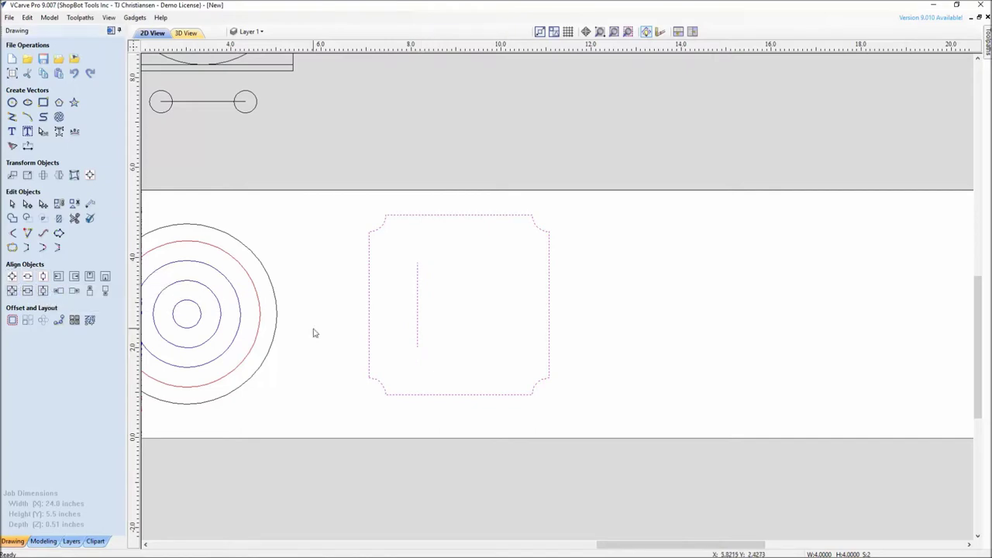
{"action": "left_click", "coordinate": [422, 331]}
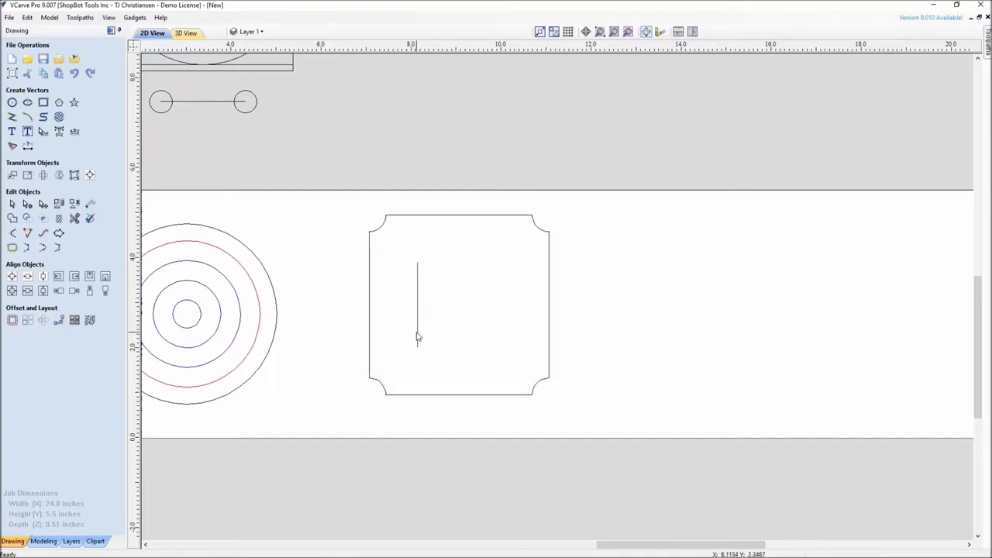
{"action": "scroll", "coordinate": [358, 290], "scroll_direction": "down", "scroll_amount": 3}
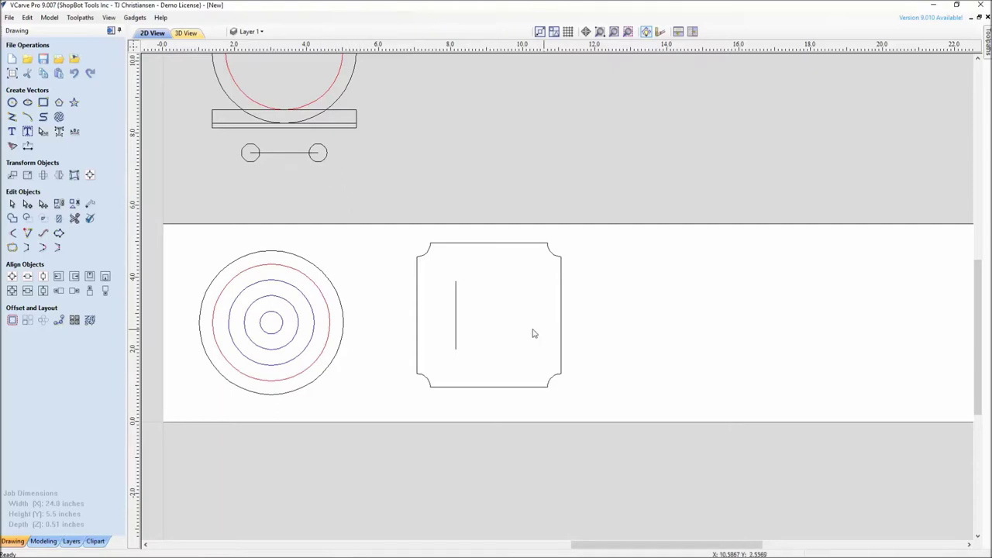
Nudge the vertical line closer to the square coaster's left edge
{"action": "left_click", "coordinate": [457, 348]}
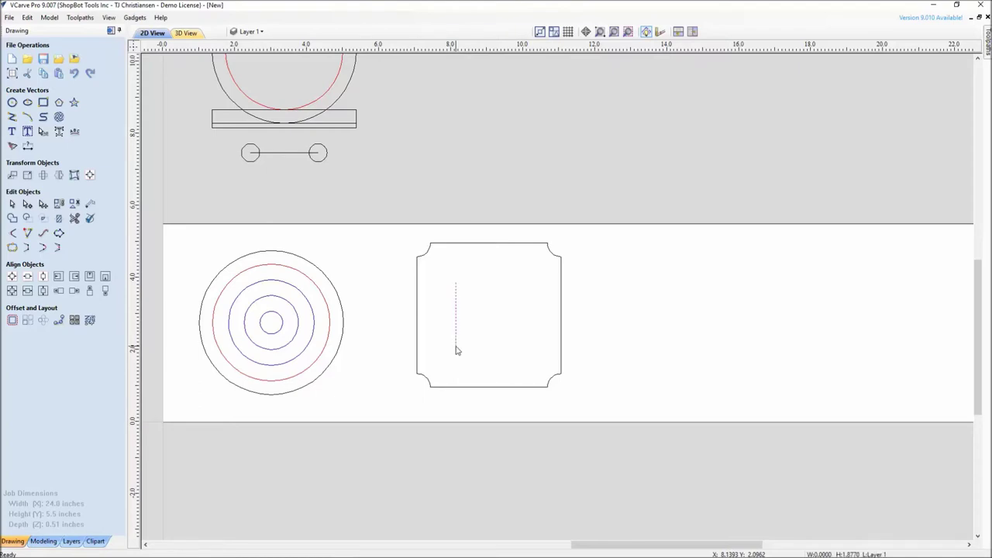
{"action": "key", "text": "Left"}
{"action": "key", "text": "Left"}
{"action": "key", "text": "Left"}
{"action": "key", "text": "Left"}
{"action": "key", "text": "Left"}
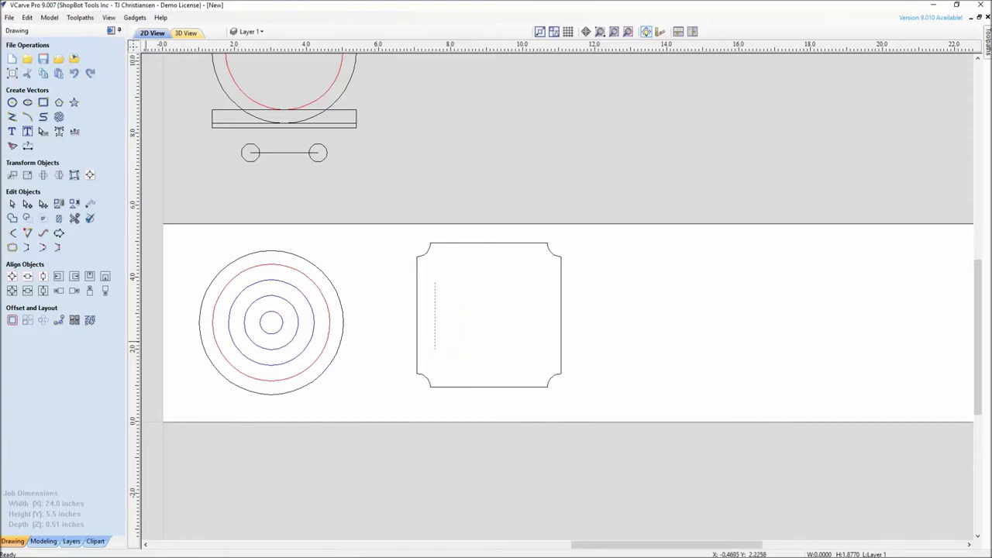
Offset the line to the right three times for four evenly spaced lines spanning 2.625 inches, and select all four
{"action": "left_click", "coordinate": [11, 320]}
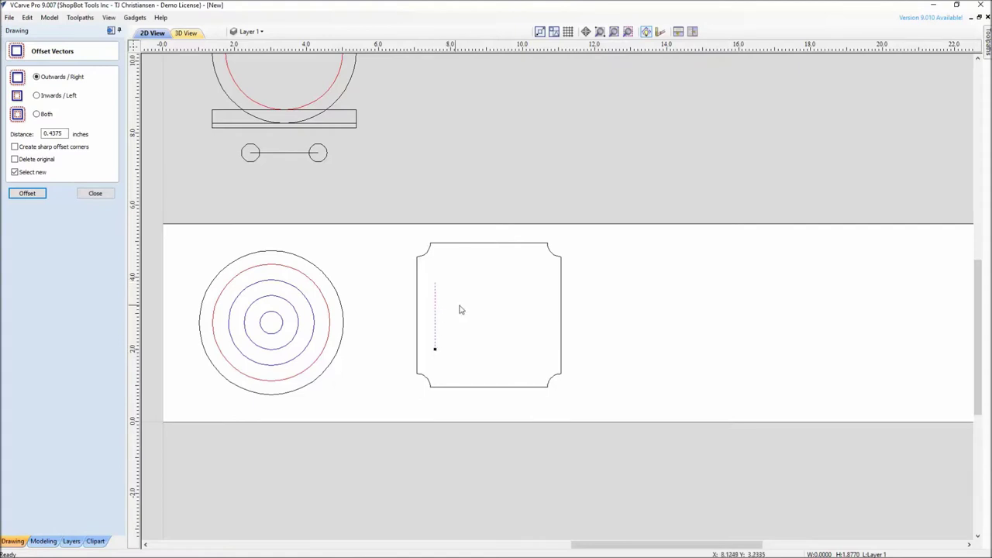
{"action": "double_click", "coordinate": [64, 134]}
{"action": "type", "text": "."}
{"action": "left_click", "coordinate": [27, 194]}
{"action": "left_click", "coordinate": [26, 194]}
{"action": "left_click", "coordinate": [27, 195]}
{"action": "left_click", "coordinate": [96, 194]}
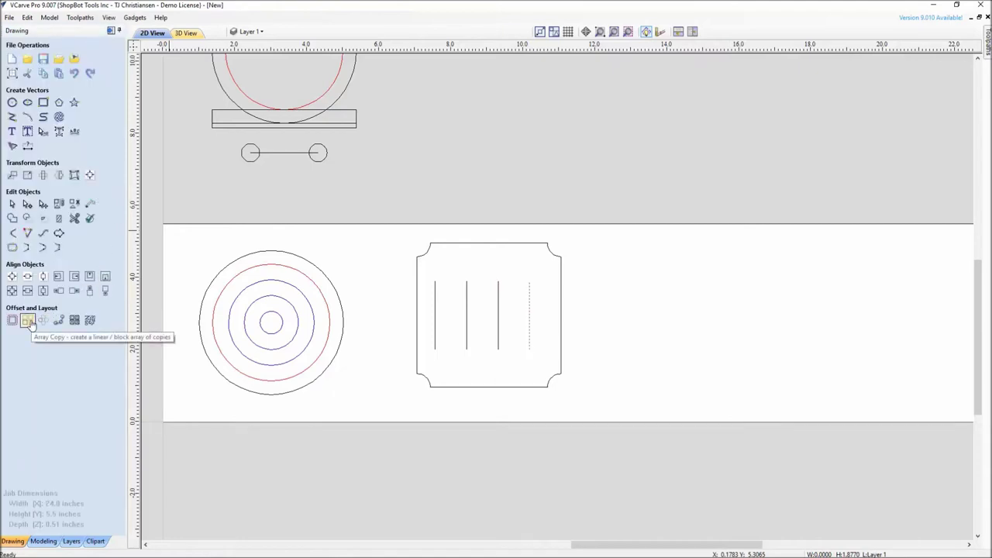
{"action": "left_click_drag", "start_coordinate": [405, 275], "coordinate": [547, 363]}
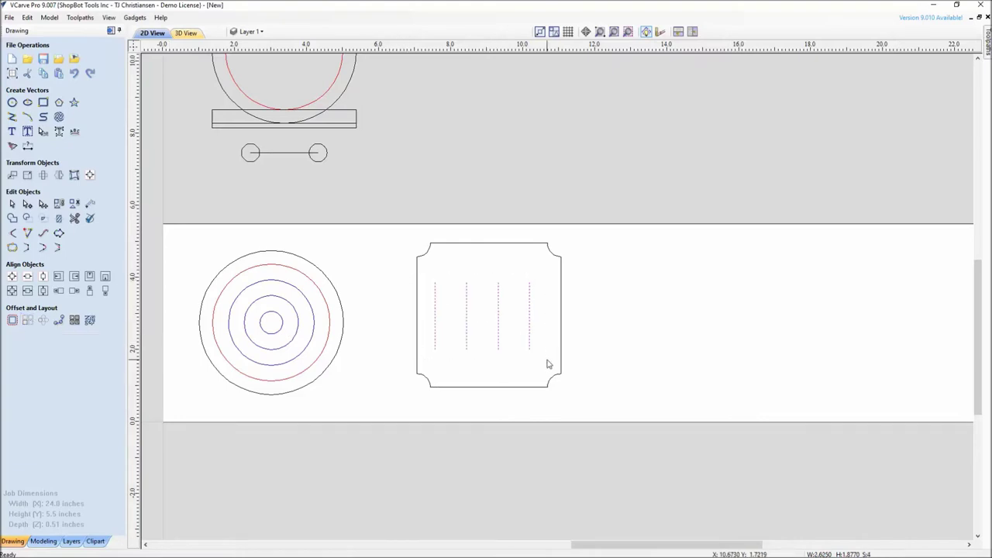
Centre the four vertical lines both ways inside the square coaster, and clear the selection
{"action": "left_click", "coordinate": [464, 395]}
{"action": "left_click", "coordinate": [483, 387]}
{"action": "left_click", "coordinate": [19, 296]}
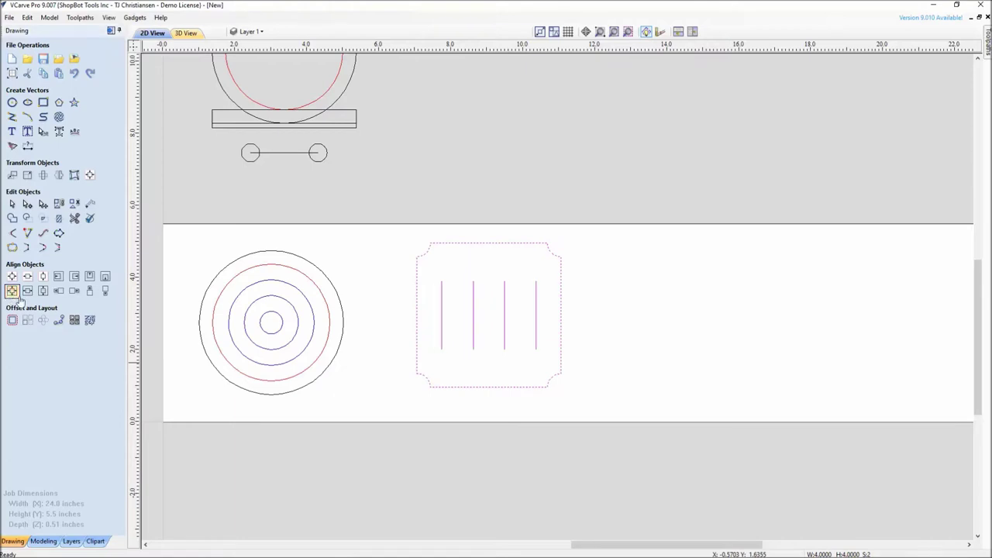
{"action": "left_click", "coordinate": [362, 289]}
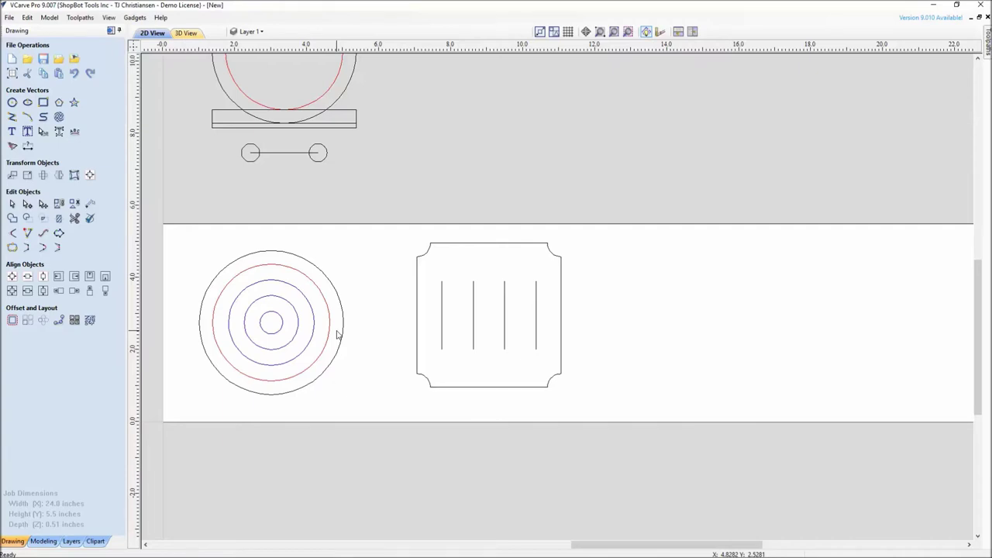
Place horizontal guides at about 5 and 0.5 inches and vertical guides at about 1 and 23 inches on the board
{"action": "scroll", "coordinate": [379, 343], "scroll_direction": "down", "scroll_amount": 2}
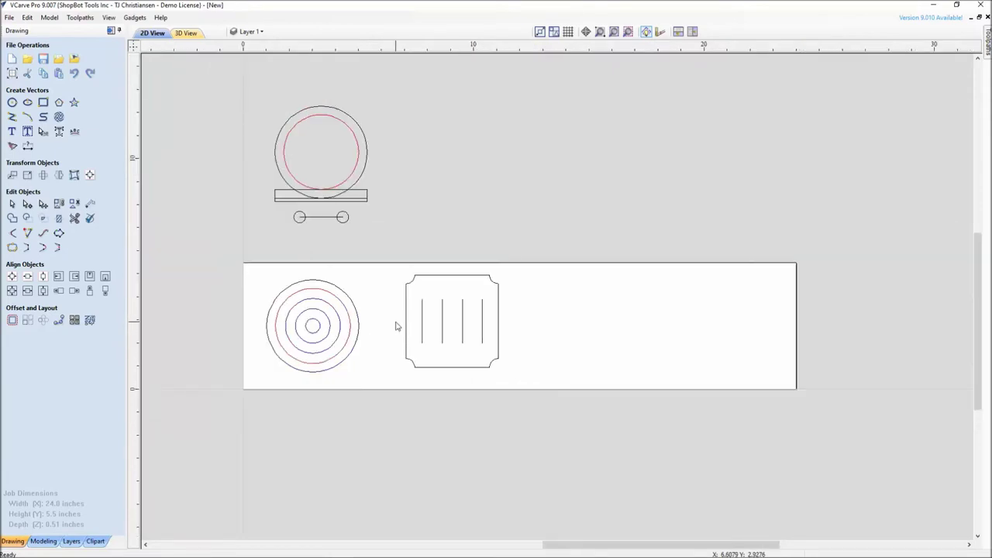
{"action": "scroll", "coordinate": [395, 326], "scroll_direction": "down", "scroll_amount": 1}
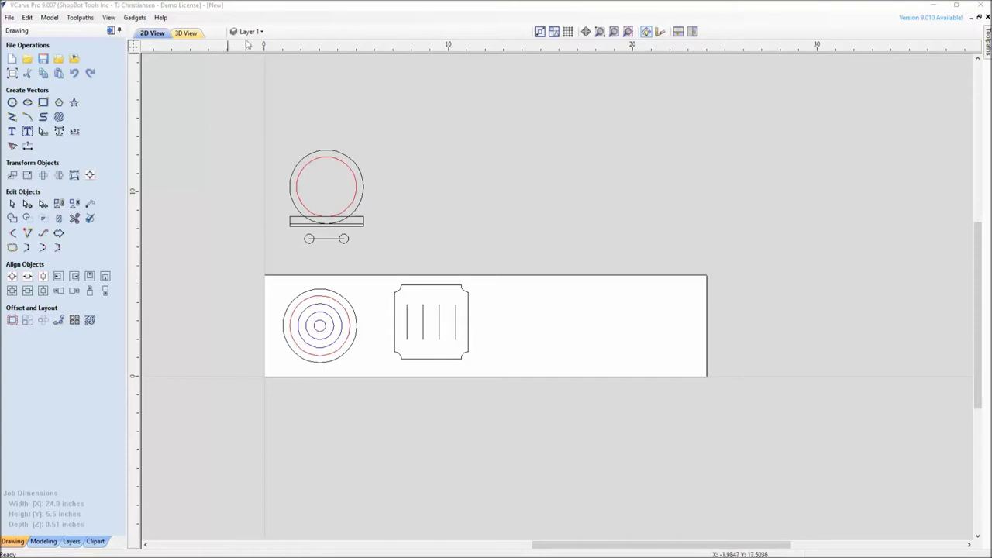
{"action": "mouse_move", "coordinate": [320, 47]}
{"action": "left_mouse_down"}
{"action": "mouse_move", "coordinate": [341, 113]}
{"action": "mouse_move", "coordinate": [365, 271]}
{"action": "mouse_move", "coordinate": [356, 283]}
{"action": "left_mouse_up"}
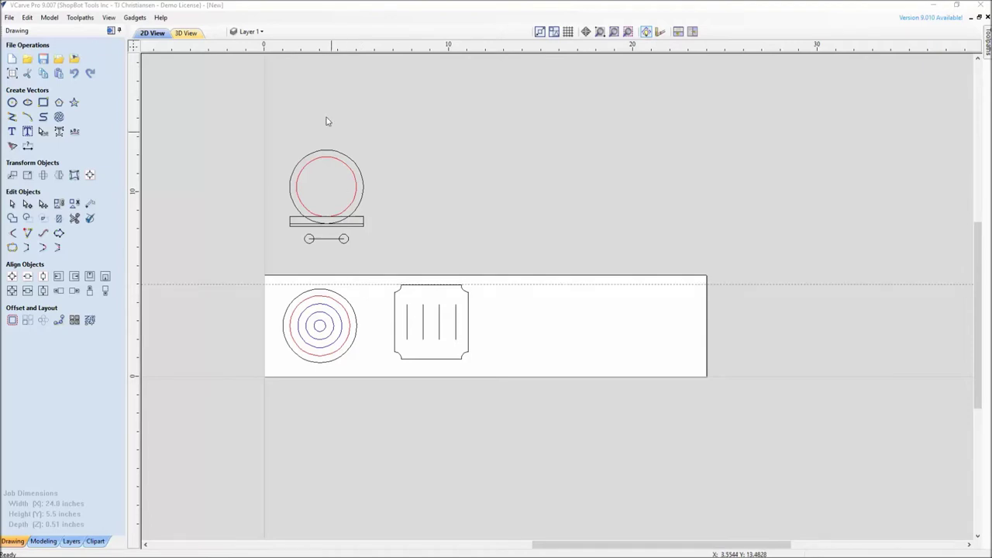
{"action": "left_click_drag", "start_coordinate": [349, 49], "coordinate": [365, 367]}
{"action": "left_click_drag", "start_coordinate": [138, 313], "coordinate": [283, 299]}
{"action": "left_click_drag", "start_coordinate": [137, 293], "coordinate": [688, 310]}
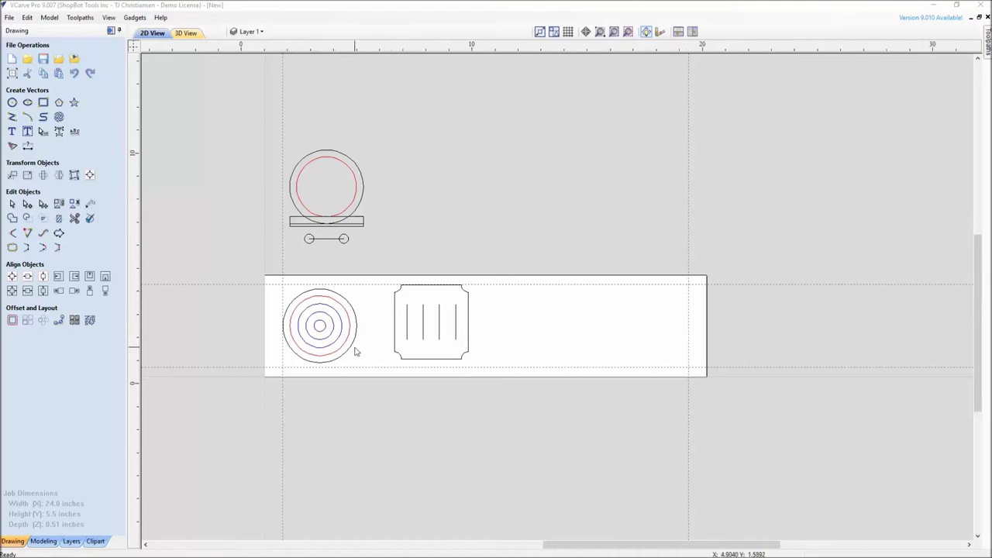
Move the square coaster's four lines to a new layer named Grooves with a green drawing colour
{"action": "scroll", "coordinate": [358, 353], "scroll_direction": "up", "scroll_amount": 2}
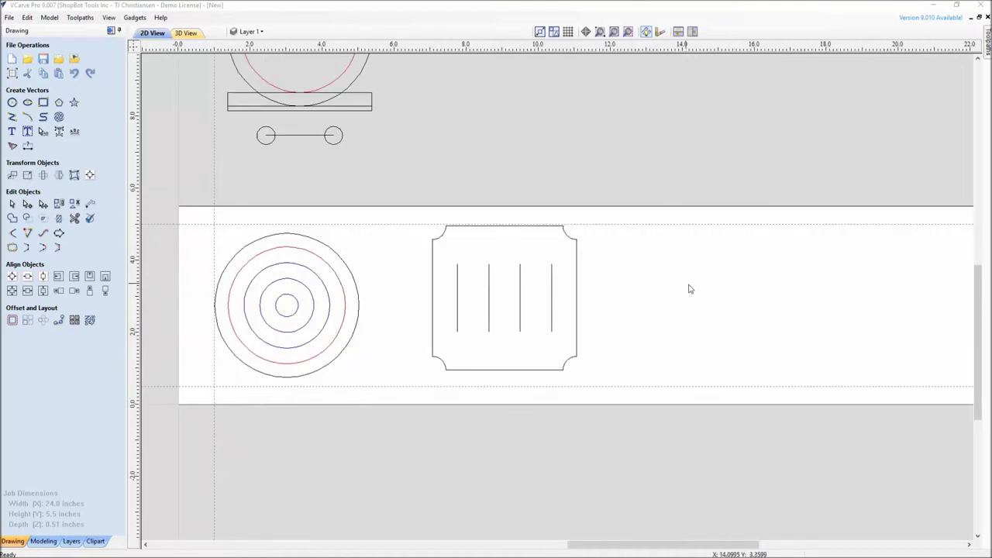
{"action": "scroll", "coordinate": [694, 287], "scroll_direction": "down", "scroll_amount": 2}
{"action": "middle_click_drag", "start_coordinate": [694, 288], "coordinate": [665, 299]}
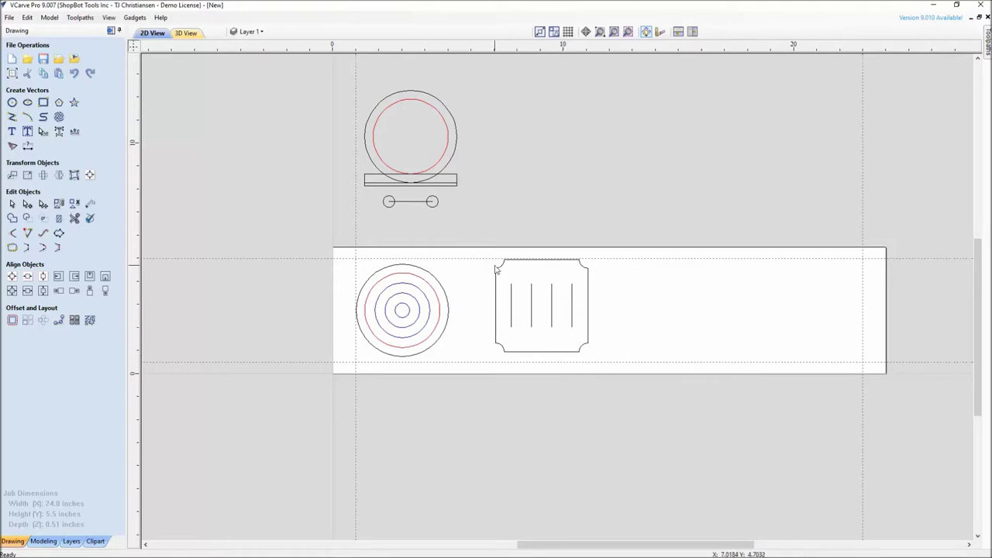
{"action": "scroll", "coordinate": [544, 330], "scroll_direction": "up", "scroll_amount": 2}
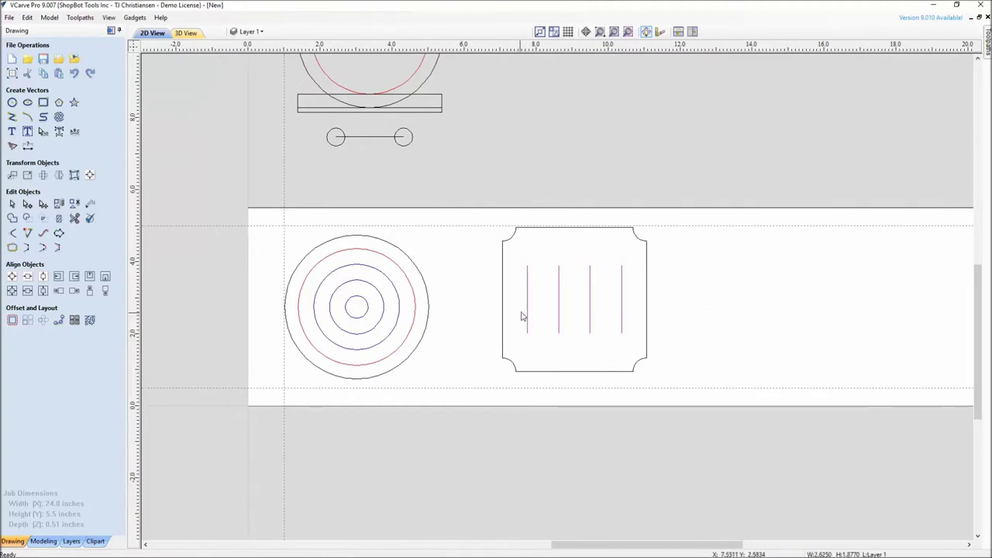
{"action": "right_click", "coordinate": [527, 328]}
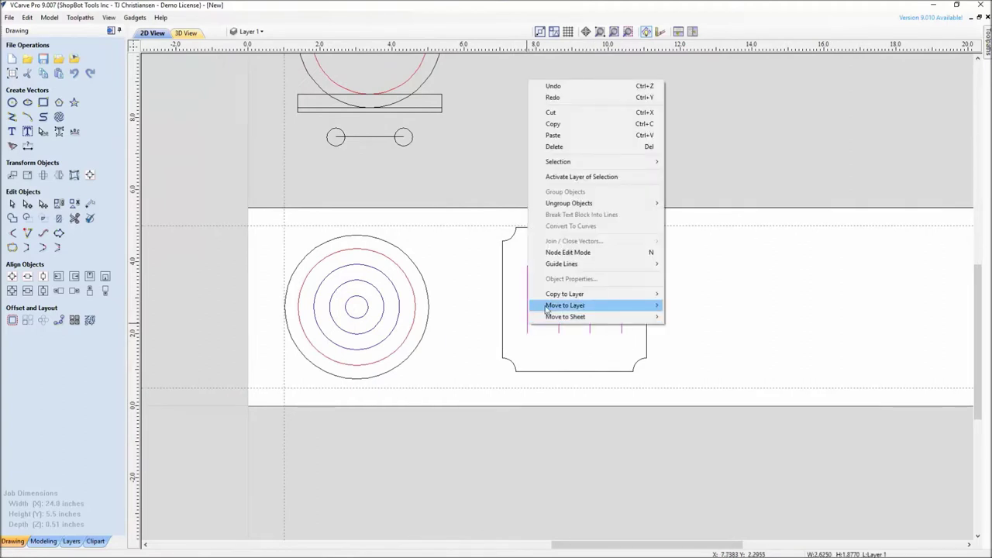
{"action": "mouse_move", "coordinate": [558, 306]}
{"action": "left_click", "coordinate": [476, 355]}
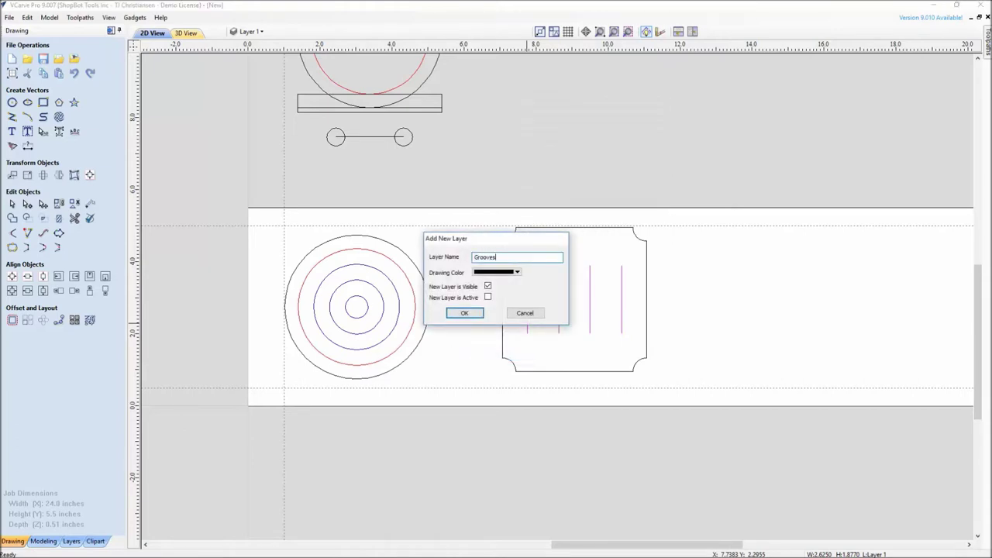
{"action": "left_click", "coordinate": [517, 274]}
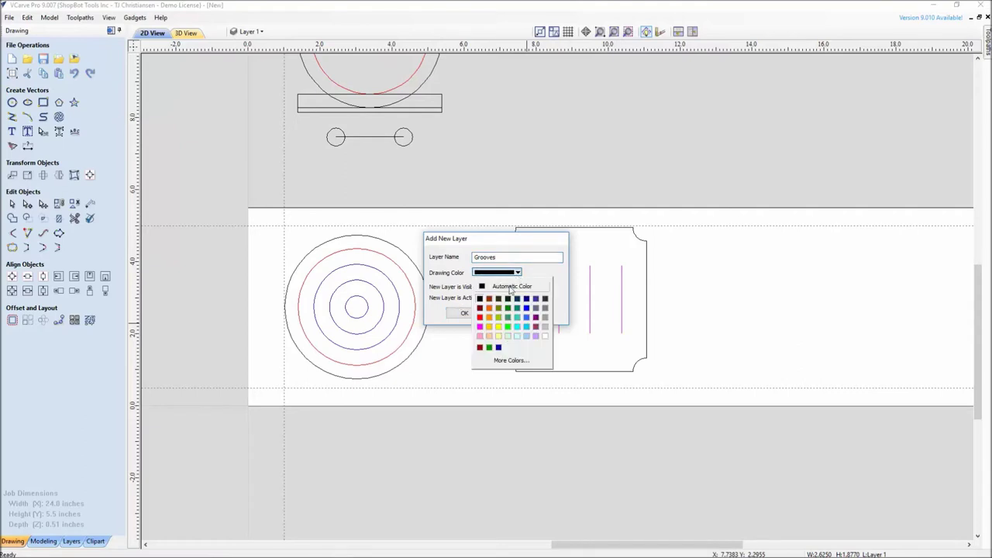
{"action": "left_click", "coordinate": [508, 308]}
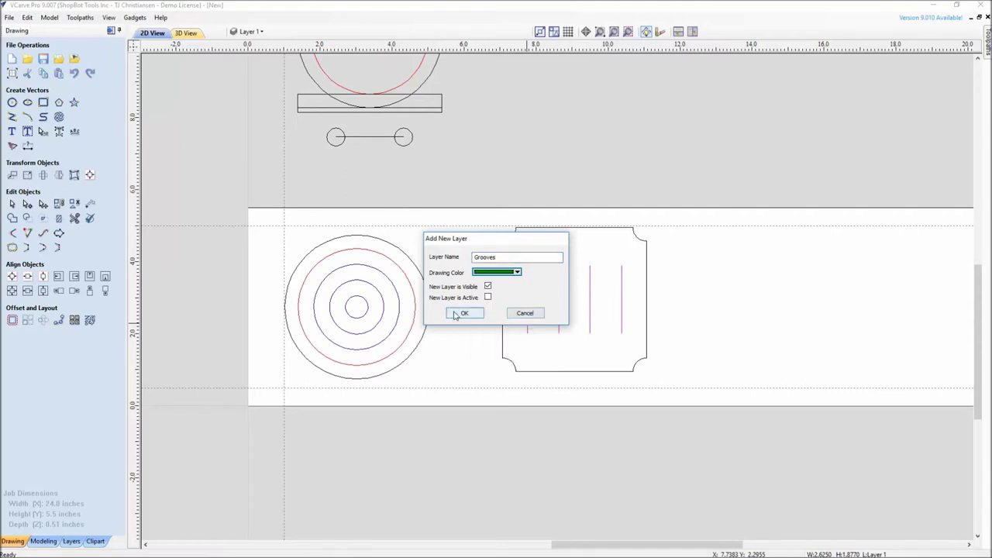
{"action": "left_click", "coordinate": [456, 315]}
Move the square coaster with its four lines toward the board's right end and centre them on the material's height
{"action": "middle_click_drag", "start_coordinate": [583, 366], "coordinate": [534, 332]}
{"action": "scroll", "coordinate": [556, 379], "scroll_direction": "down", "scroll_amount": 2}
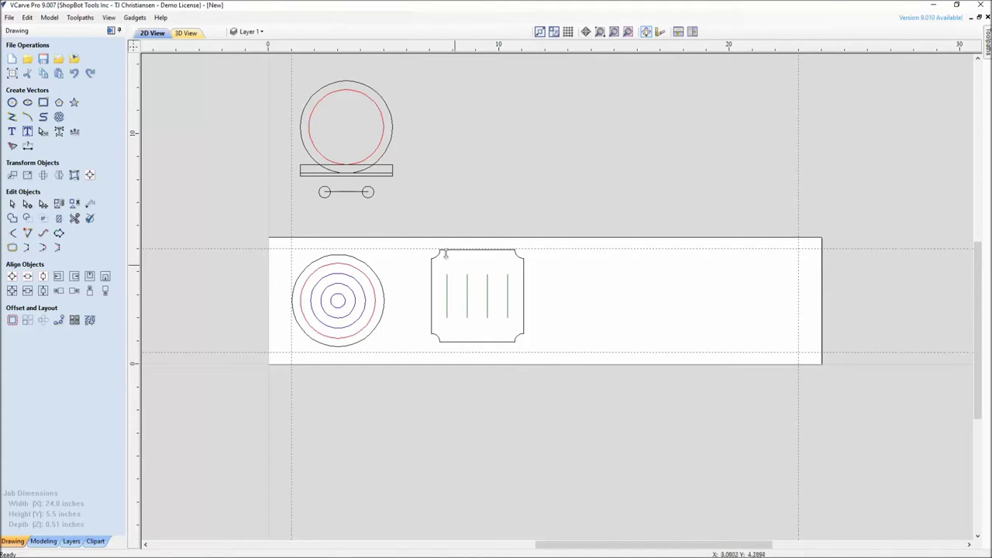
{"action": "left_click_drag", "start_coordinate": [436, 266], "coordinate": [543, 368]}
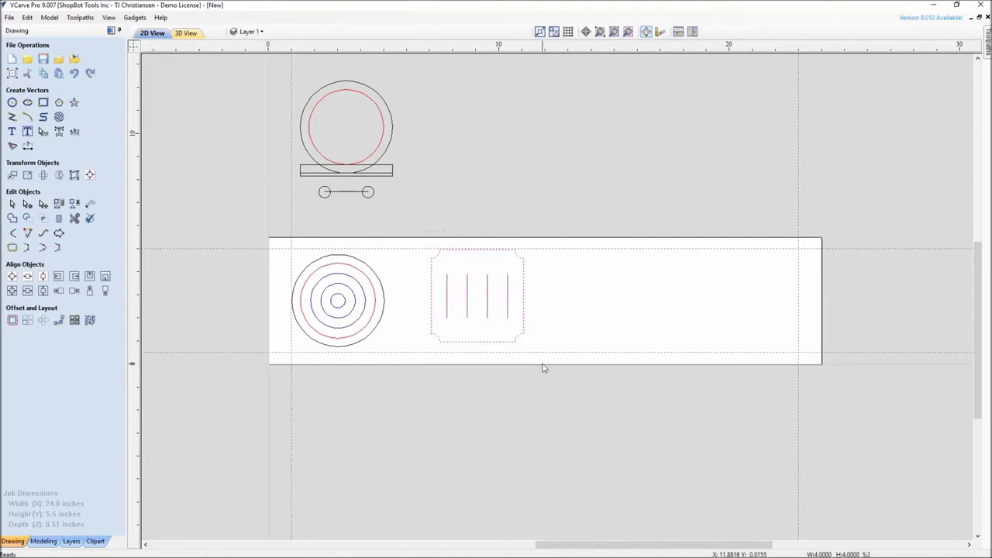
{"action": "key", "text": "Right"}
{"action": "key", "text": "Right"}
{"action": "key", "text": "Right"}
{"action": "key", "text": "Right"}
{"action": "key", "text": "Right"}
{"action": "key", "text": "Right"}
{"action": "key", "text": "Right"}
{"action": "key", "text": "Right"}
{"action": "key", "text": "Right"}
{"action": "key", "text": "Right"}
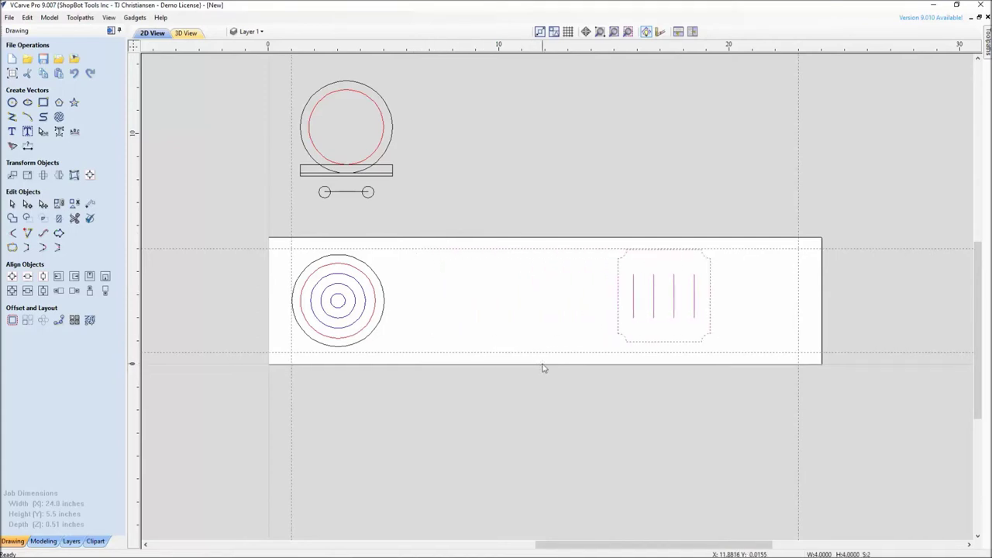
{"action": "scroll", "coordinate": [764, 290], "scroll_direction": "up", "scroll_amount": 4}
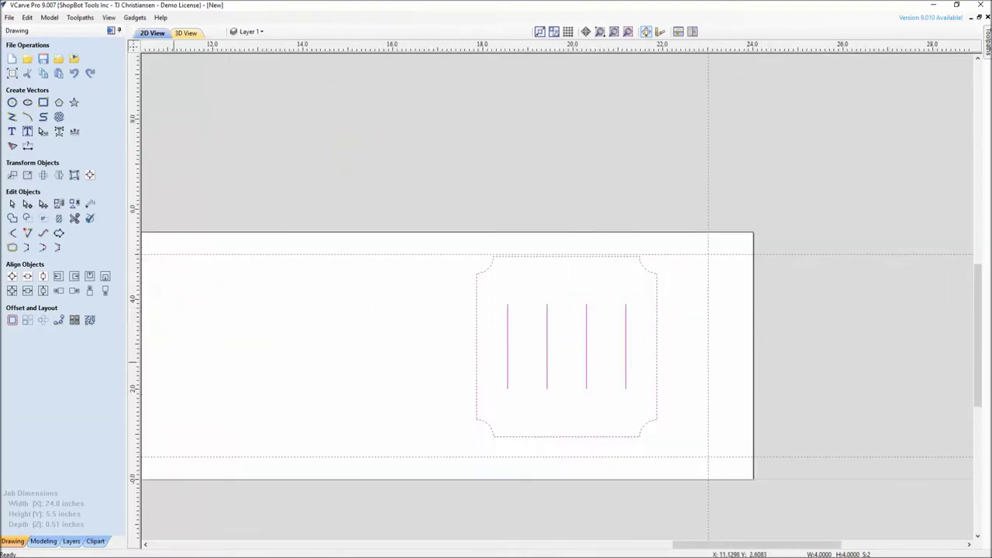
{"action": "left_click", "coordinate": [42, 277]}
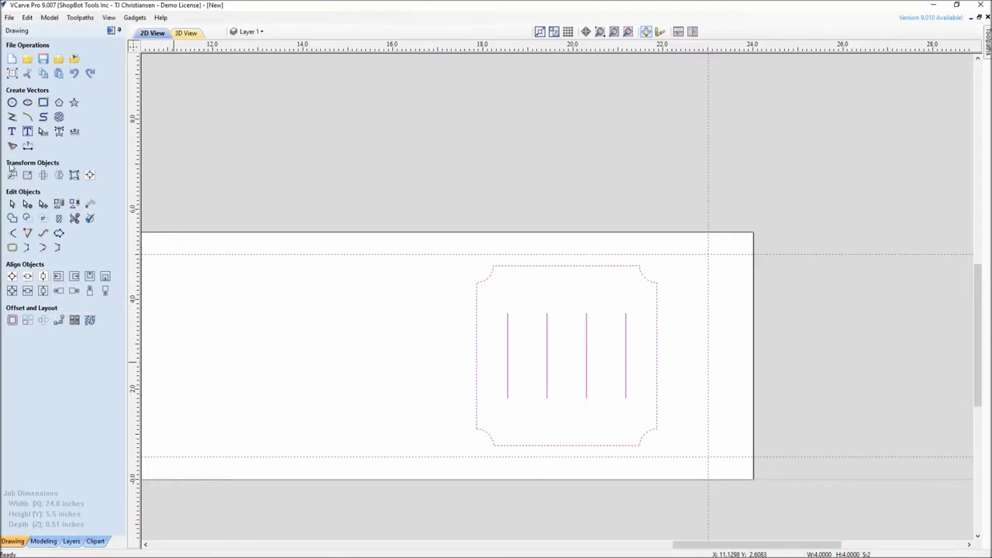
Hide the common alignment tools on the drawing tab, and show them again
{"action": "left_click", "coordinate": [90, 176]}
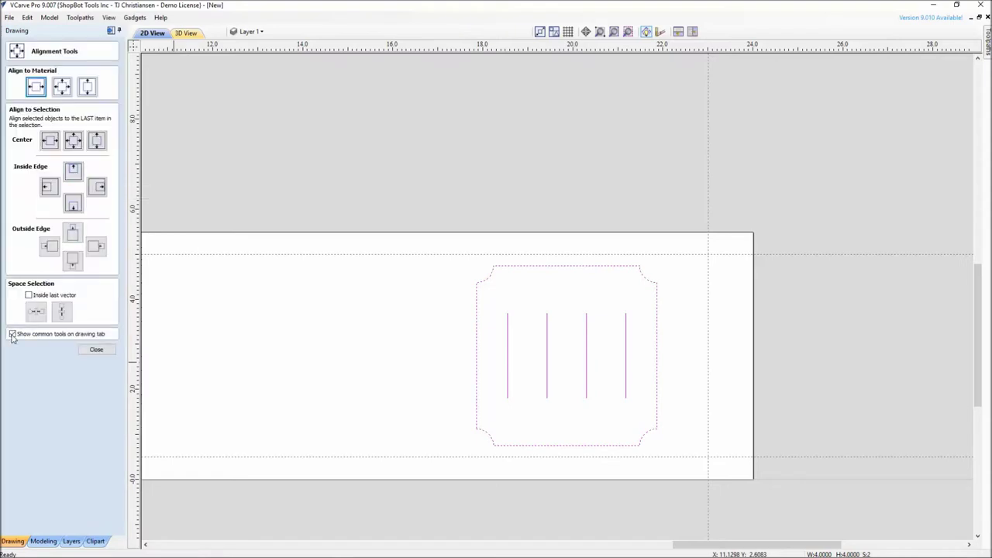
{"action": "left_click", "coordinate": [96, 350]}
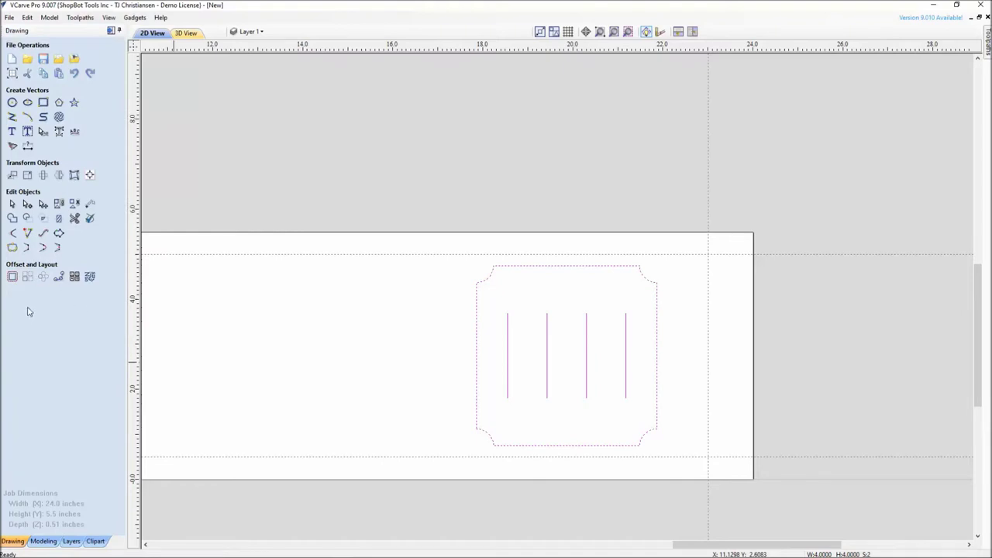
{"action": "left_click", "coordinate": [90, 175]}
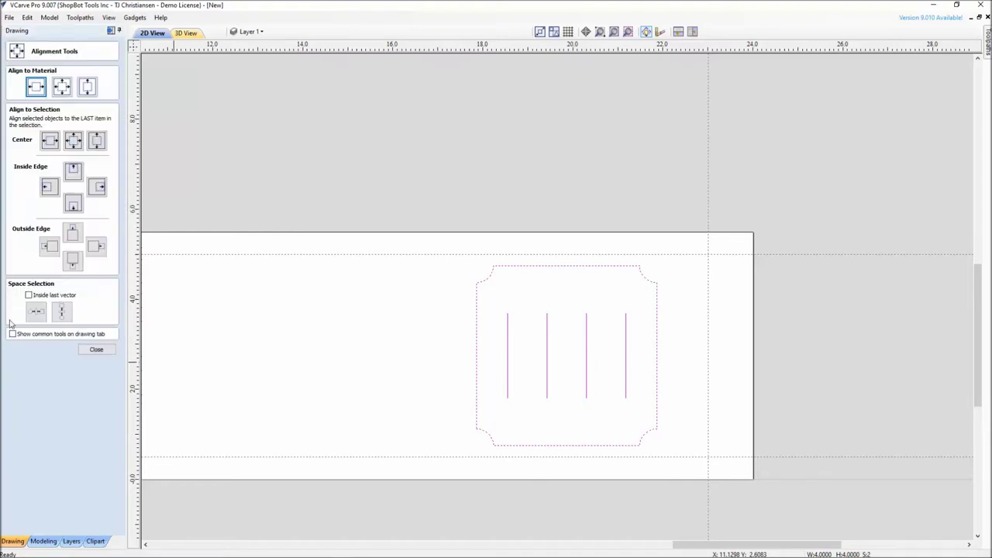
{"action": "left_click", "coordinate": [96, 350]}
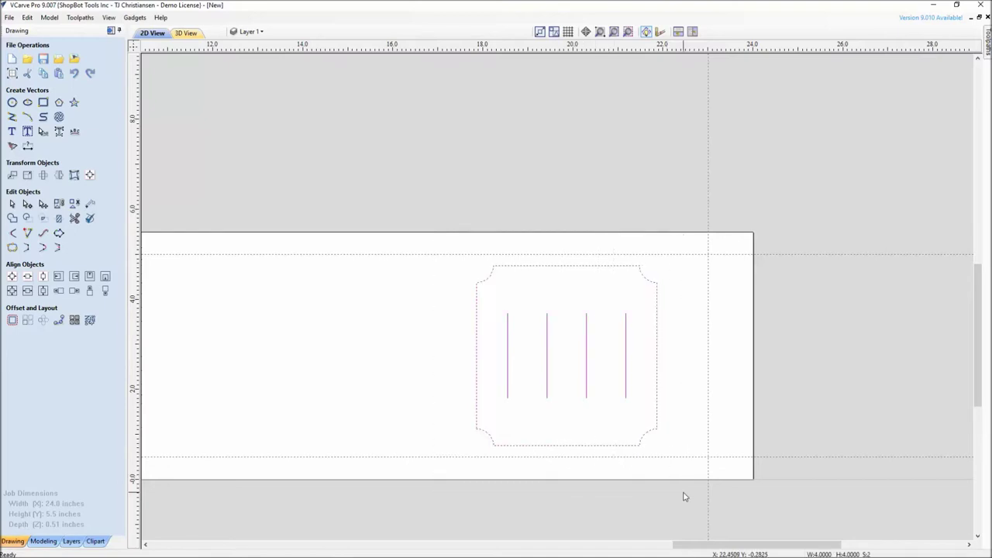
Nudge the square coaster and its lines right until its right edge meets the vertical guide at 23 inches
{"action": "key", "text": "Right"}
{"action": "key", "text": "Right"}
{"action": "key", "text": "Right"}
{"action": "key", "text": "Right"}
{"action": "key", "text": "Right"}
{"action": "key", "text": "Right"}
{"action": "key", "text": "Right"}
{"action": "key", "text": "Right"}
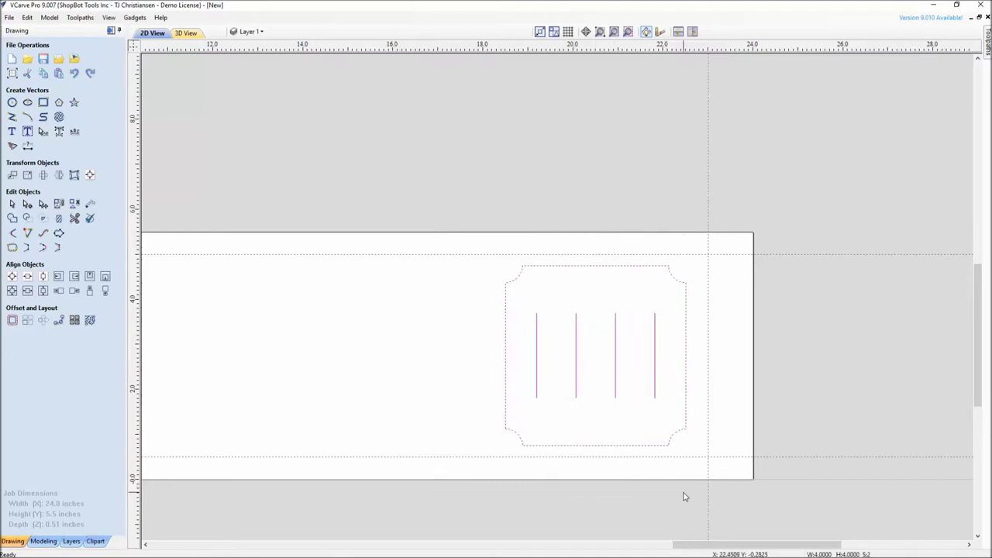
{"action": "key", "text": "Right"}
{"action": "key", "text": "Right"}
{"action": "key", "text": "Right"}
{"action": "key", "text": "Right"}
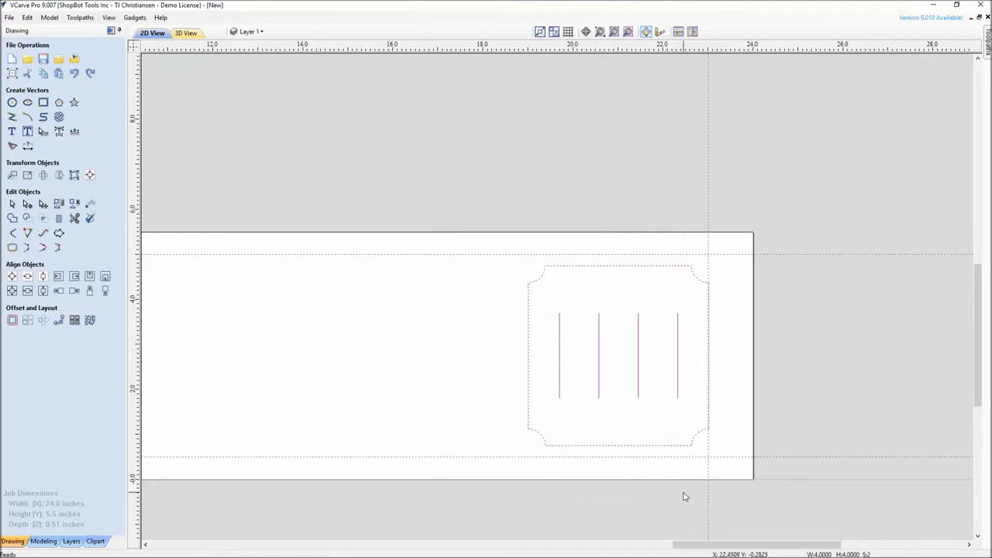
{"action": "left_click", "coordinate": [684, 496]}
{"action": "scroll", "coordinate": [527, 380], "scroll_direction": "down", "scroll_amount": 5}
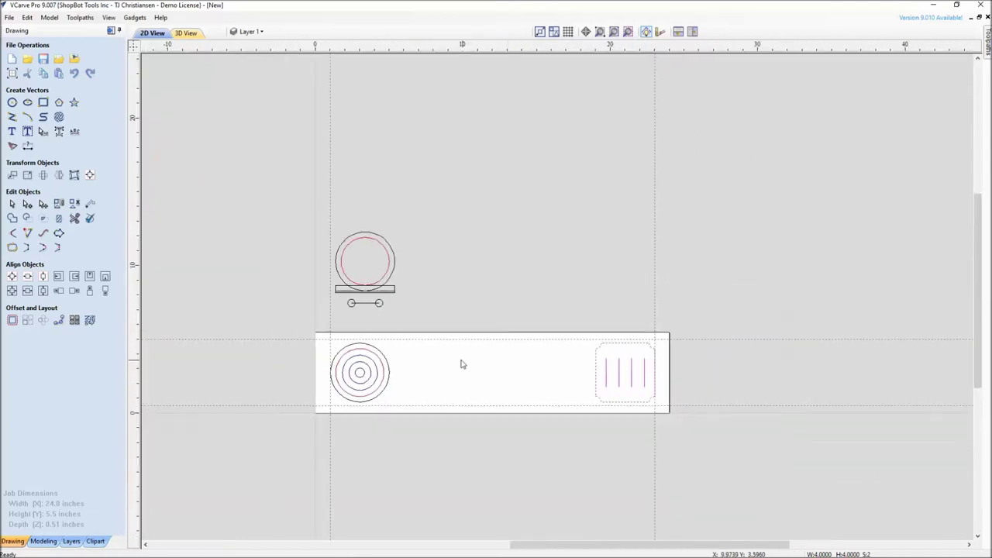
Array copy the round coaster with its grooves in 1 row and 4 columns with a 0.5 inch horizontal gap
{"action": "scroll", "coordinate": [354, 386], "scroll_direction": "up", "scroll_amount": 3}
{"action": "scroll", "coordinate": [403, 370], "scroll_direction": "down", "scroll_amount": 2}
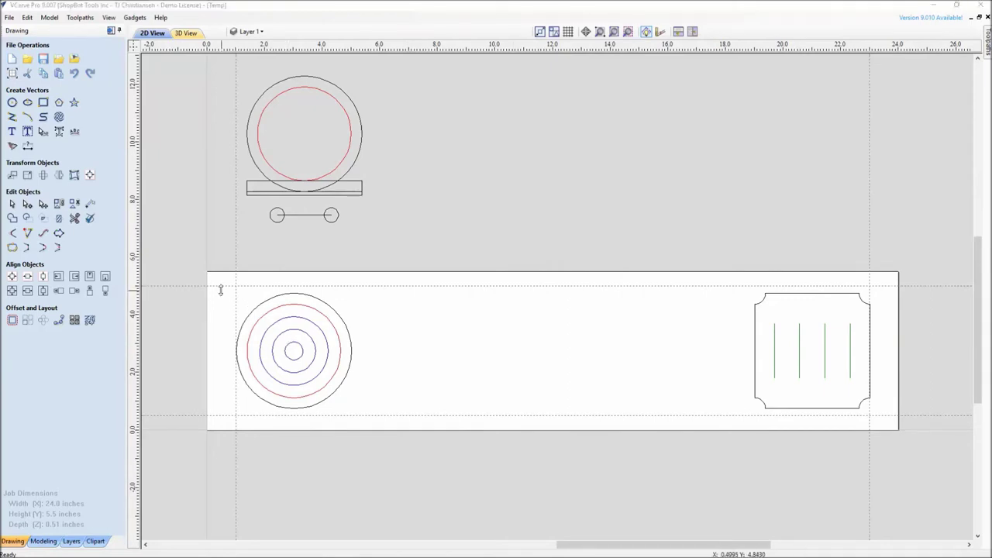
{"action": "left_click_drag", "start_coordinate": [221, 290], "coordinate": [388, 425]}
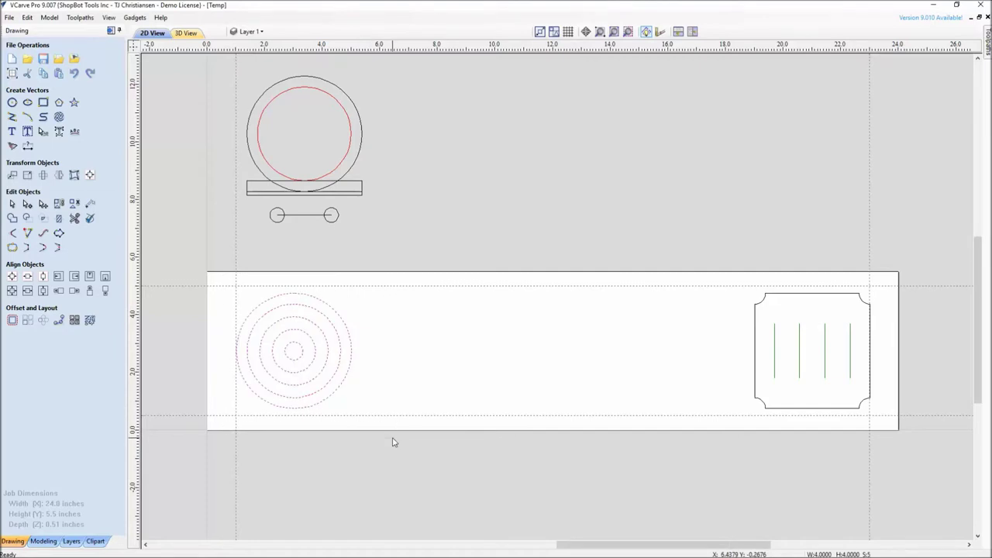
{"action": "left_click", "coordinate": [27, 321]}
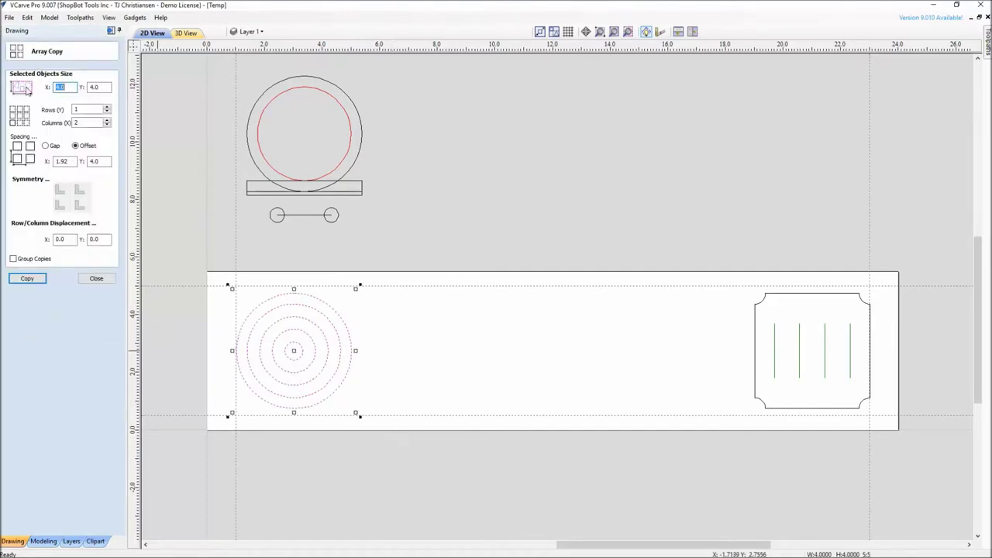
{"action": "double_click", "coordinate": [80, 121]}
{"action": "type", "text": "4"}
{"action": "left_click", "coordinate": [77, 109]}
{"action": "left_click", "coordinate": [52, 147]}
{"action": "left_click", "coordinate": [62, 161]}
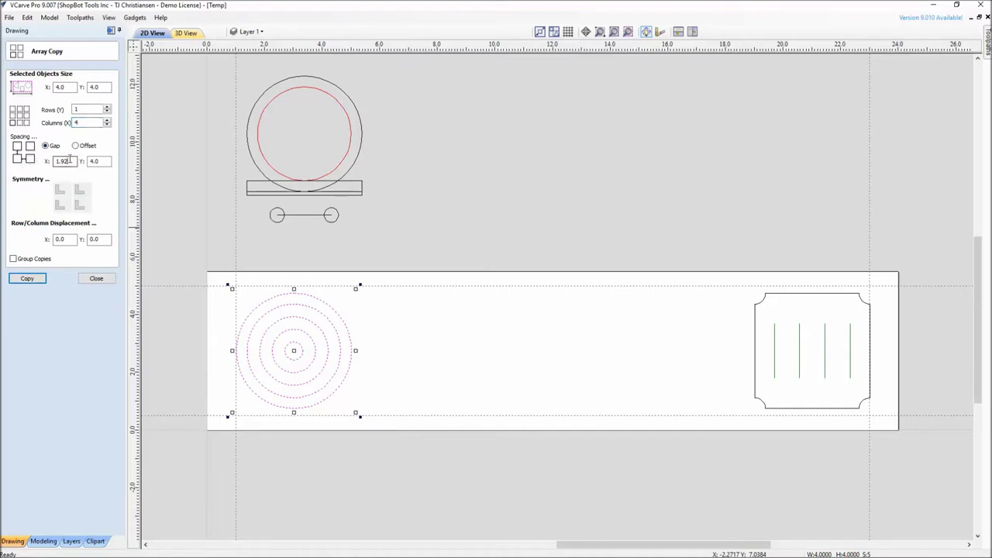
{"action": "type", "text": ".5"}
{"action": "left_click", "coordinate": [161, 17]}
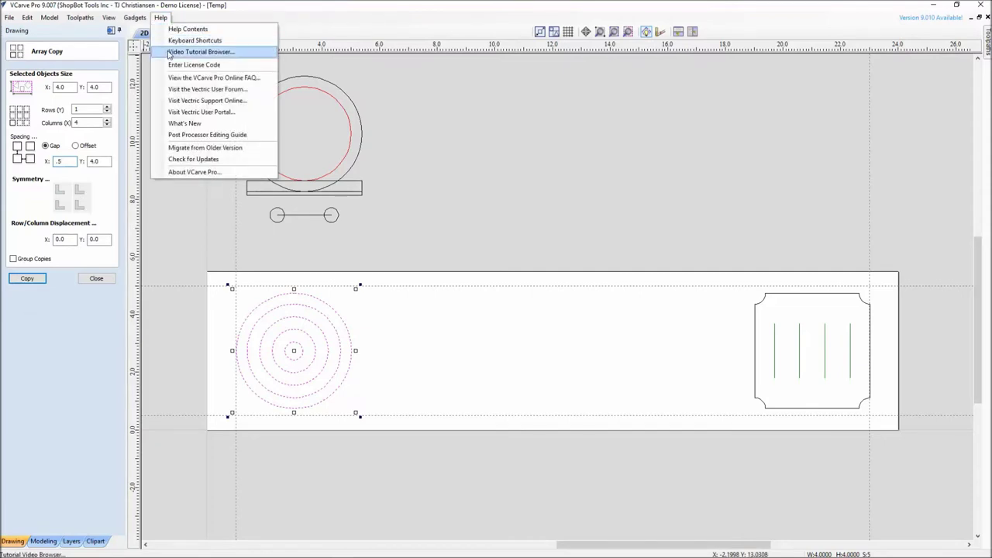
{"action": "key", "text": "Escape"}
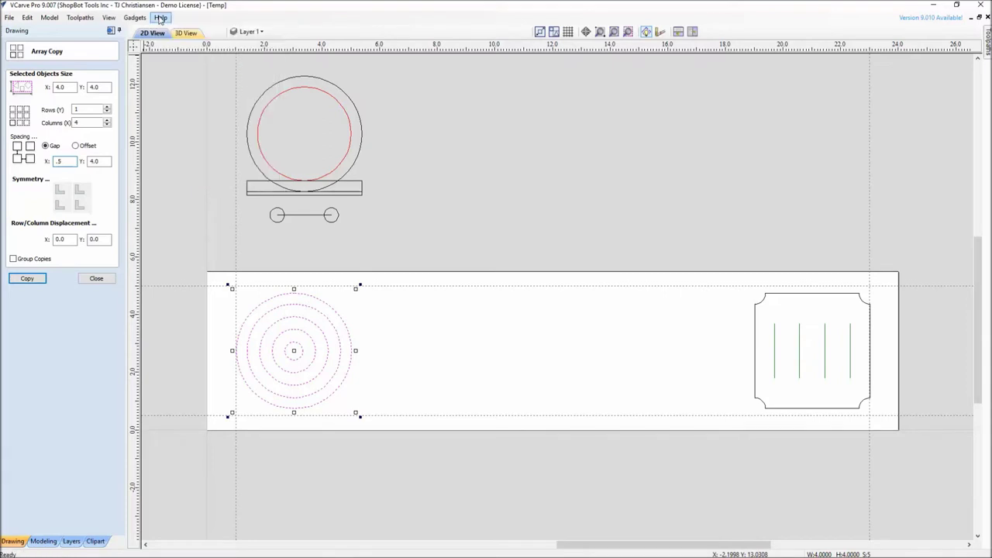
{"action": "left_click", "coordinate": [30, 280]}
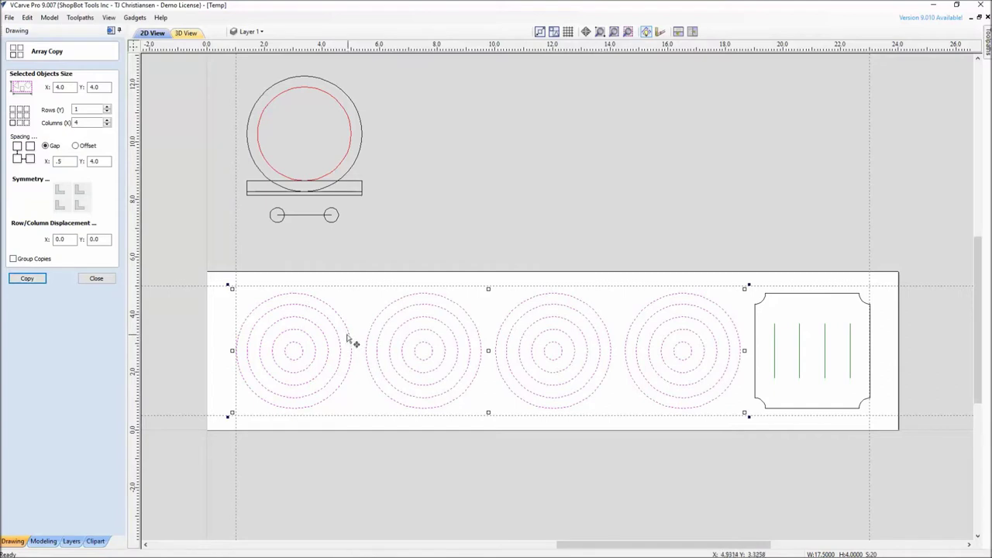
{"action": "left_click", "coordinate": [96, 279]}
{"action": "left_click", "coordinate": [262, 252]}
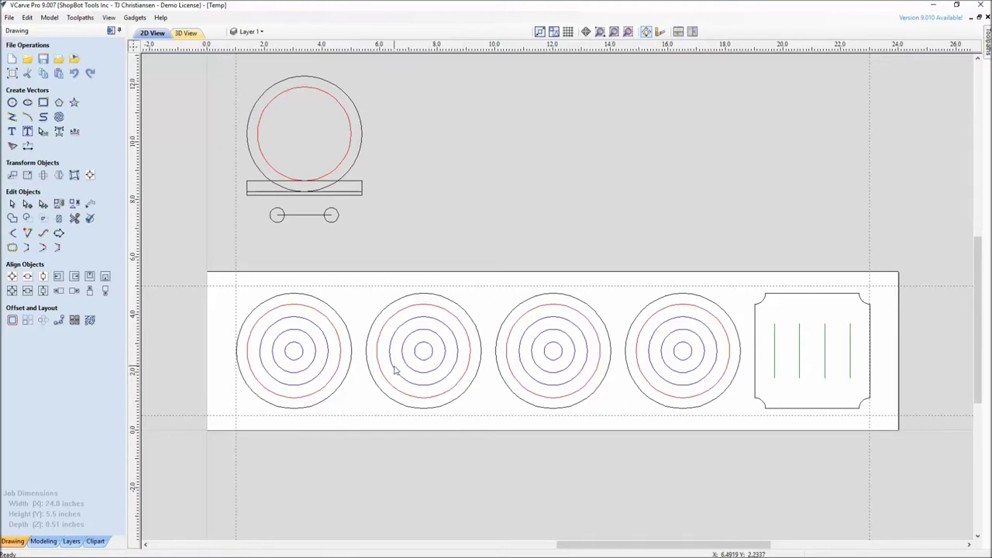
{"action": "scroll", "coordinate": [359, 358], "scroll_direction": "up", "scroll_amount": 3}
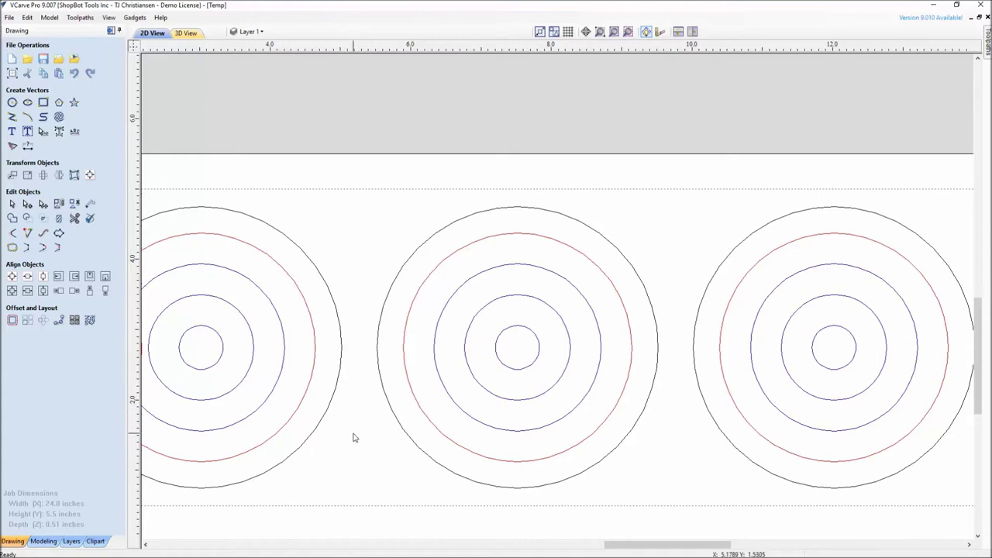
{"action": "scroll", "coordinate": [507, 343], "scroll_direction": "down", "scroll_amount": 2}
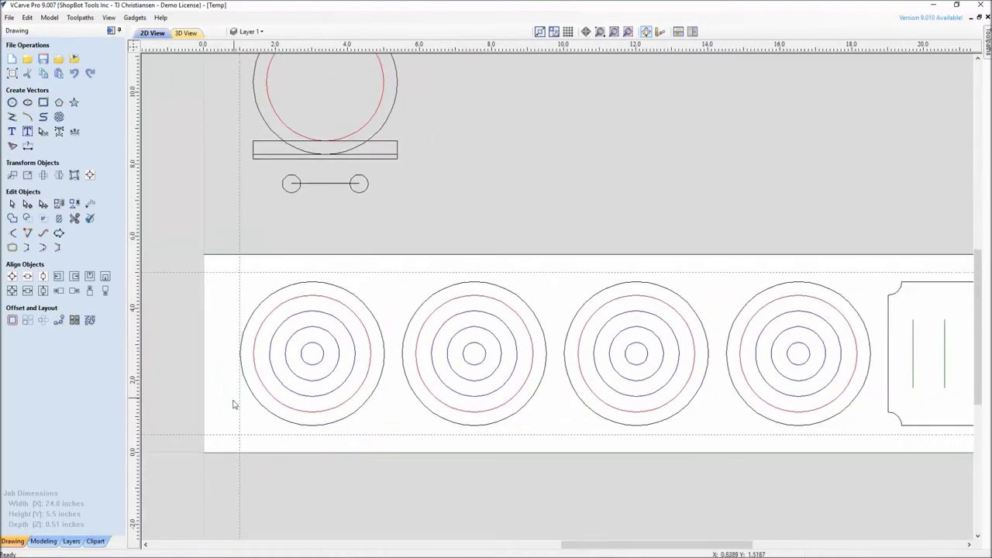
Nudge the square coaster with its lines slightly right, and the leftmost round coaster with its grooves slightly left
{"action": "middle_click_drag", "start_coordinate": [639, 427], "coordinate": [491, 415]}
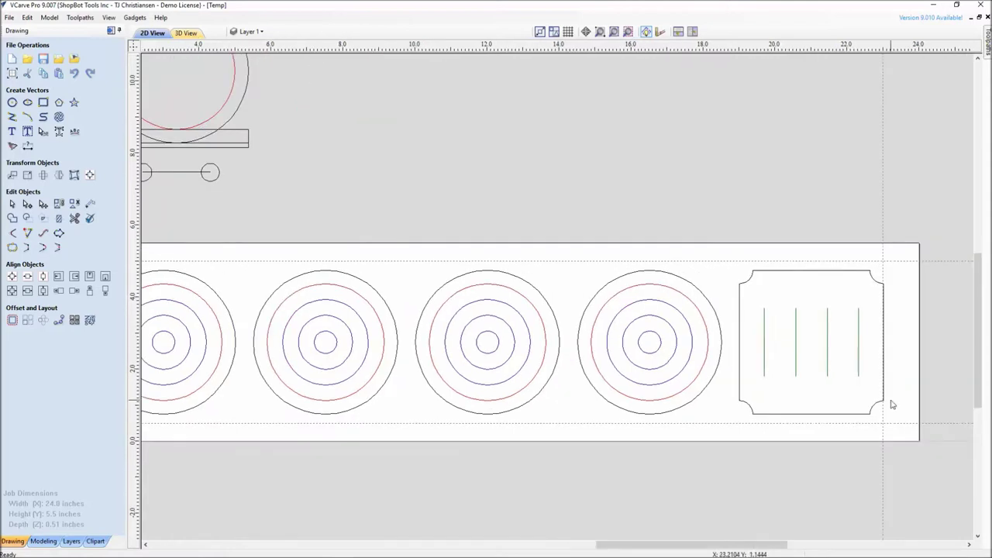
{"action": "left_click_drag", "start_coordinate": [734, 246], "coordinate": [895, 458]}
{"action": "key", "text": "Right"}
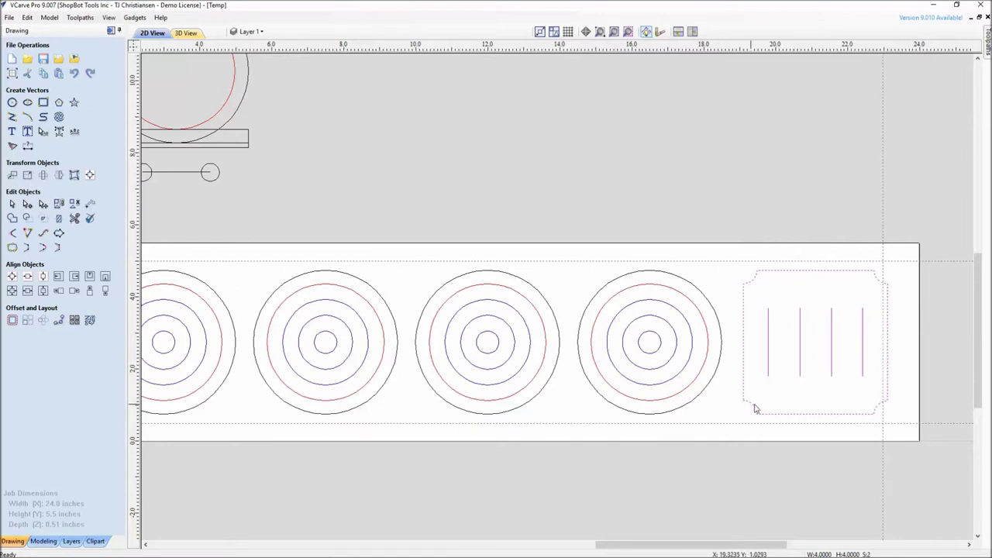
{"action": "middle_click_drag", "start_coordinate": [331, 355], "coordinate": [471, 333]}
{"action": "left_click_drag", "start_coordinate": [248, 251], "coordinate": [422, 450]}
{"action": "key", "text": "Left"}
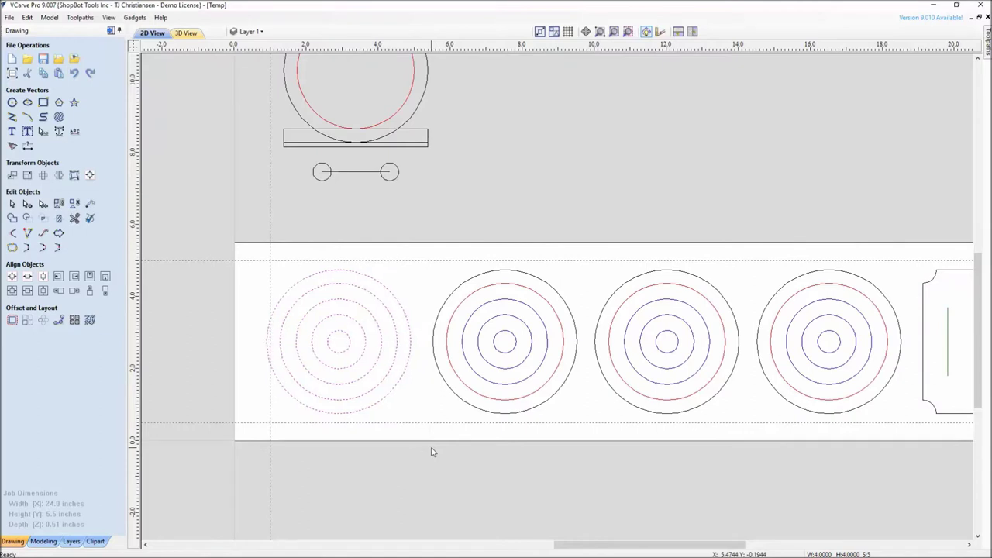
Nudge the leftmost round coaster with its grooves up until it nearly meets the upper horizontal guide
{"action": "middle_click_drag", "start_coordinate": [692, 415], "coordinate": [632, 422]}
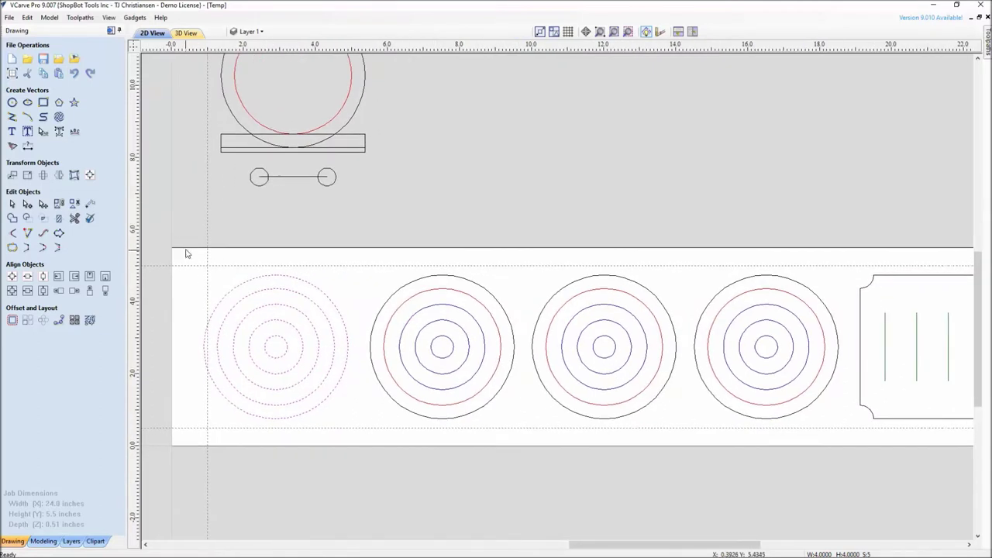
{"action": "key", "text": "Up"}
{"action": "key", "text": "Up"}
{"action": "key", "text": "Up"}
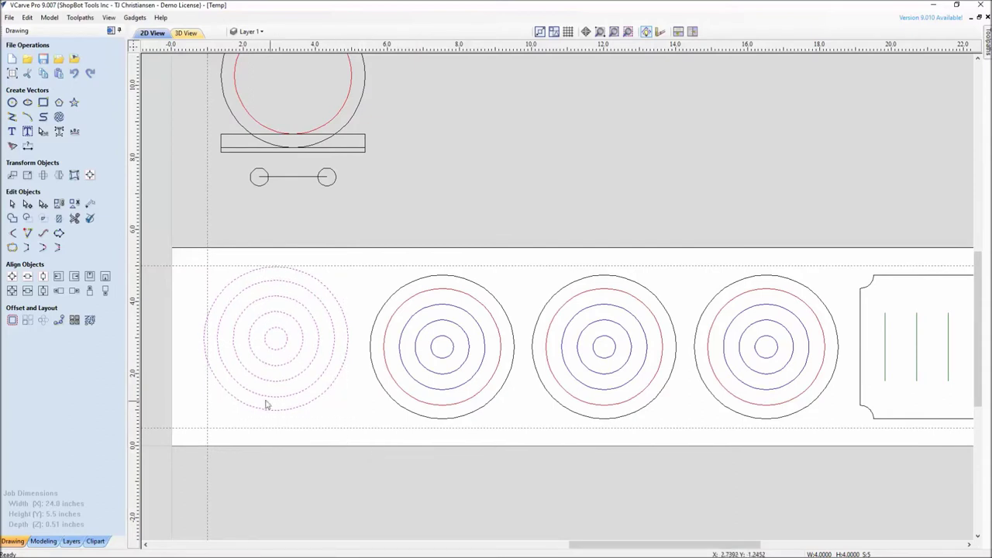
Nudge the second round coaster from the left, with its grooves, down to the lower horizontal guide
{"action": "left_click_drag", "start_coordinate": [370, 249], "coordinate": [521, 481]}
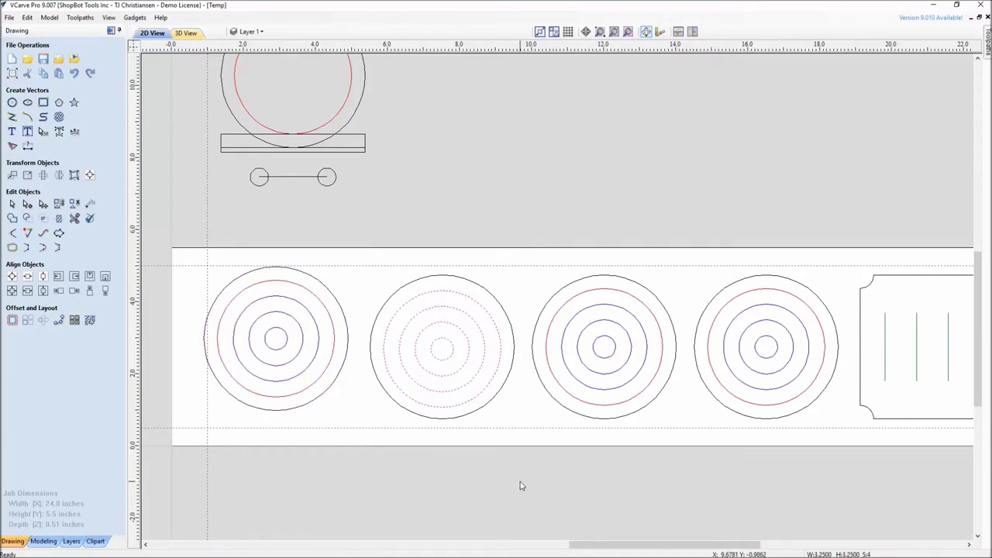
{"action": "left_click_drag", "start_coordinate": [352, 249], "coordinate": [523, 465]}
{"action": "key", "text": "Down"}
{"action": "key", "text": "Down"}
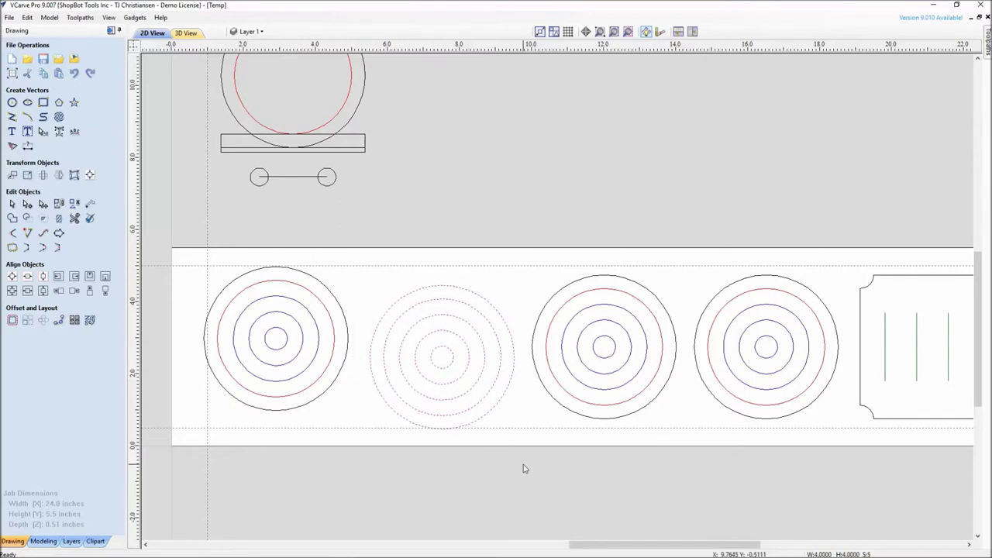
Nudge the third round coaster up toward the upper guide and the fourth one down to the lower guide
{"action": "left_click_drag", "start_coordinate": [526, 253], "coordinate": [688, 469]}
{"action": "key", "text": "Up"}
{"action": "key", "text": "Up"}
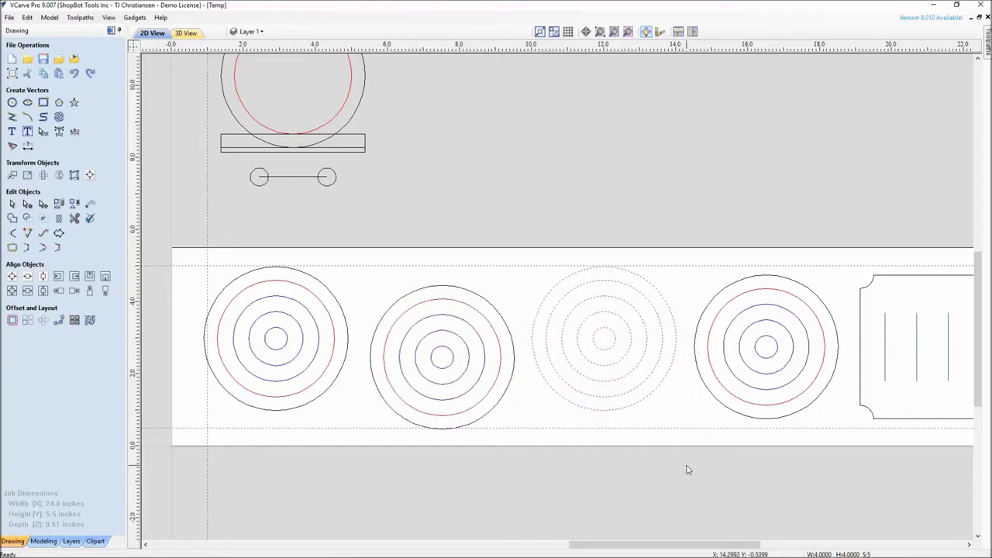
{"action": "left_click_drag", "start_coordinate": [689, 251], "coordinate": [840, 463]}
{"action": "key", "text": "Down"}
{"action": "key", "text": "Down"}
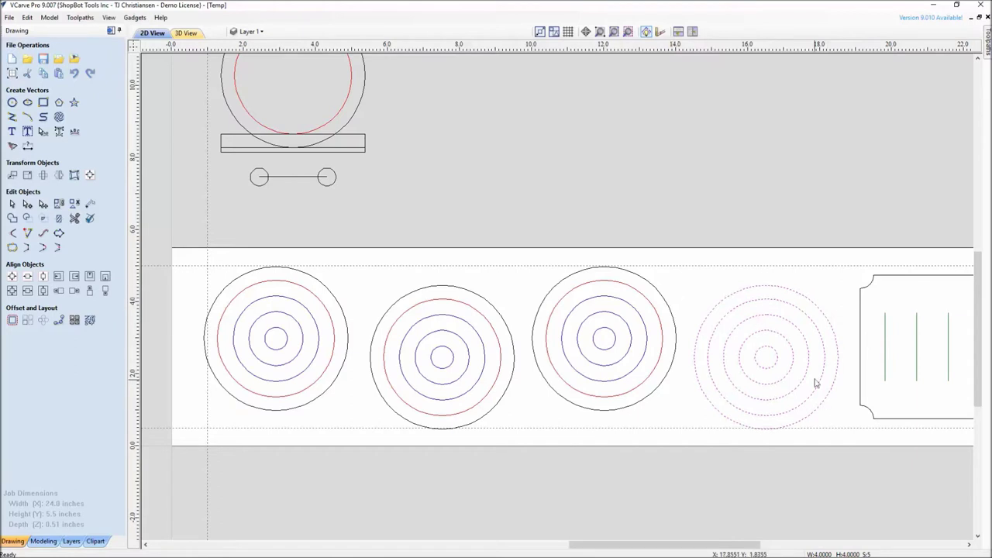
Check which layers the round coasters' grooves and outer circles and the square coaster's lines belong to
{"action": "left_click", "coordinate": [767, 284]}
{"action": "scroll", "coordinate": [682, 276], "scroll_direction": "down", "scroll_amount": 2}
{"action": "left_click", "coordinate": [626, 224]}
{"action": "middle_click_drag", "start_coordinate": [557, 312], "coordinate": [586, 307]}
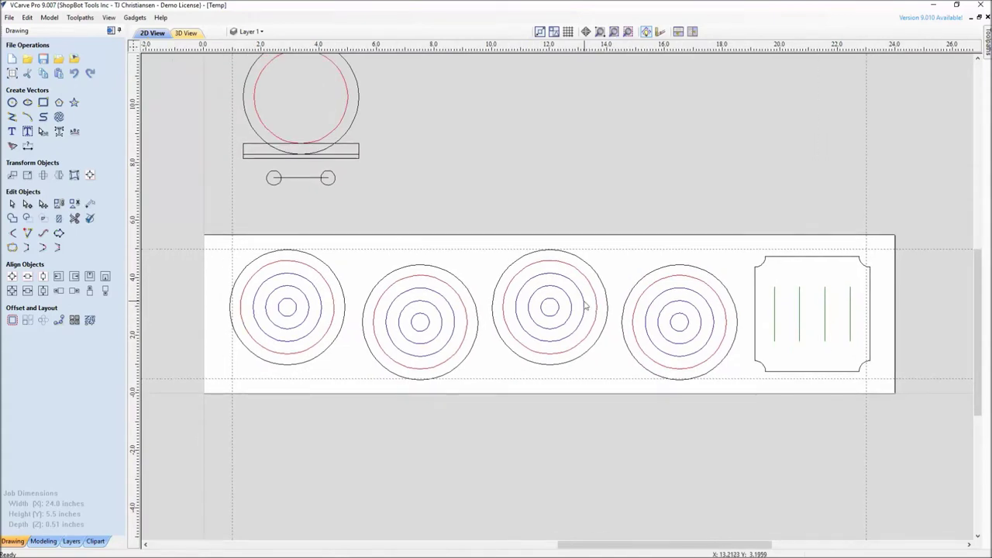
{"action": "left_click", "coordinate": [468, 327]}
{"action": "left_click", "coordinate": [544, 343]}
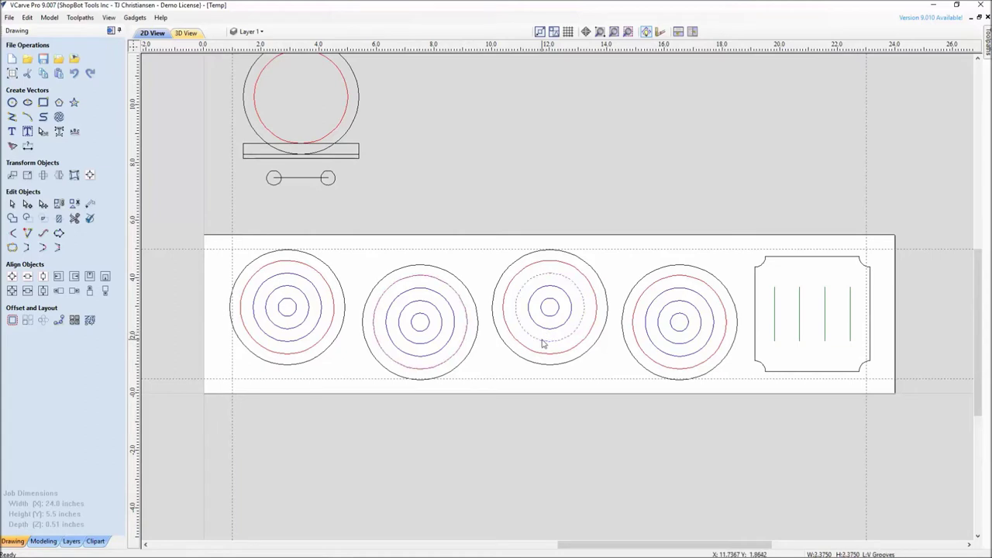
{"action": "left_click", "coordinate": [800, 340]}
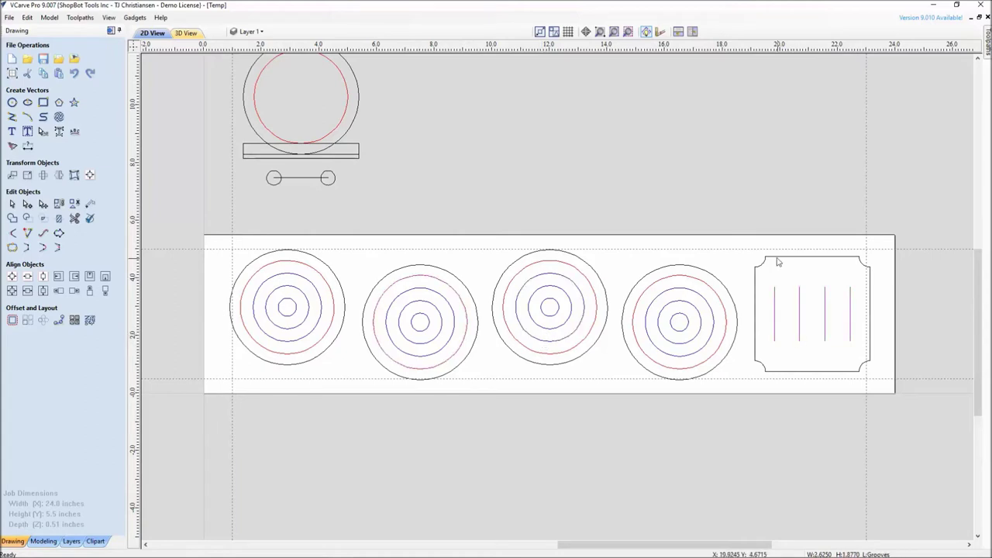
{"action": "left_click", "coordinate": [715, 280]}
{"action": "left_click", "coordinate": [591, 268]}
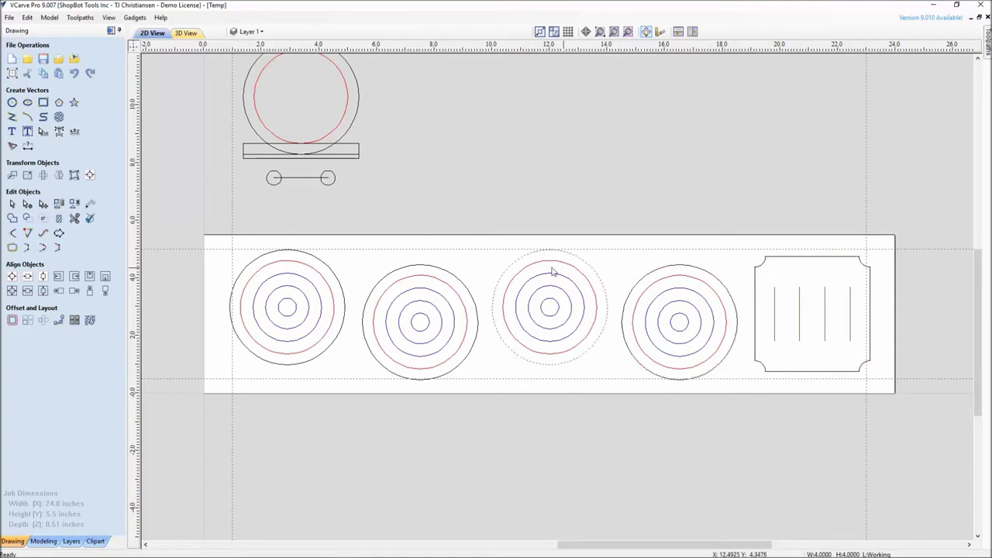
{"action": "left_click", "coordinate": [441, 275]}
{"action": "left_click", "coordinate": [439, 275]}
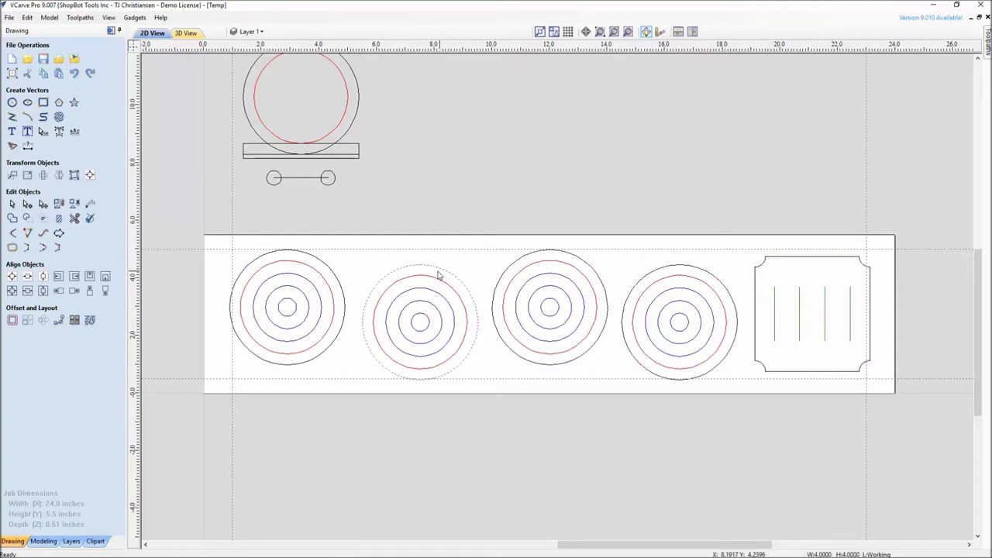
{"action": "left_click", "coordinate": [342, 272], "text": "shift"}
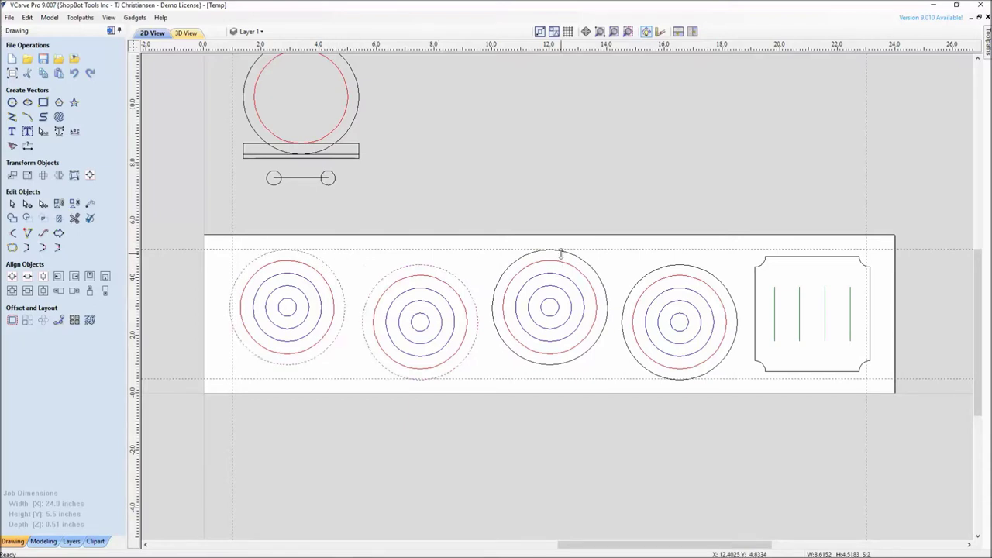
{"action": "left_click", "coordinate": [721, 268]}
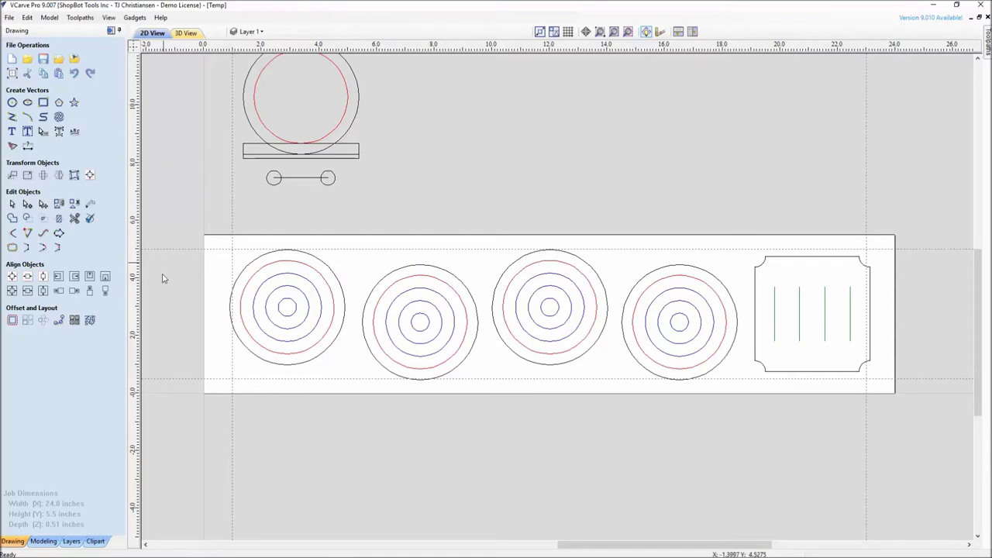
Hide and show the Working layer and Layer 1 in turn to check which vectors each contains
{"action": "left_click", "coordinate": [80, 542]}
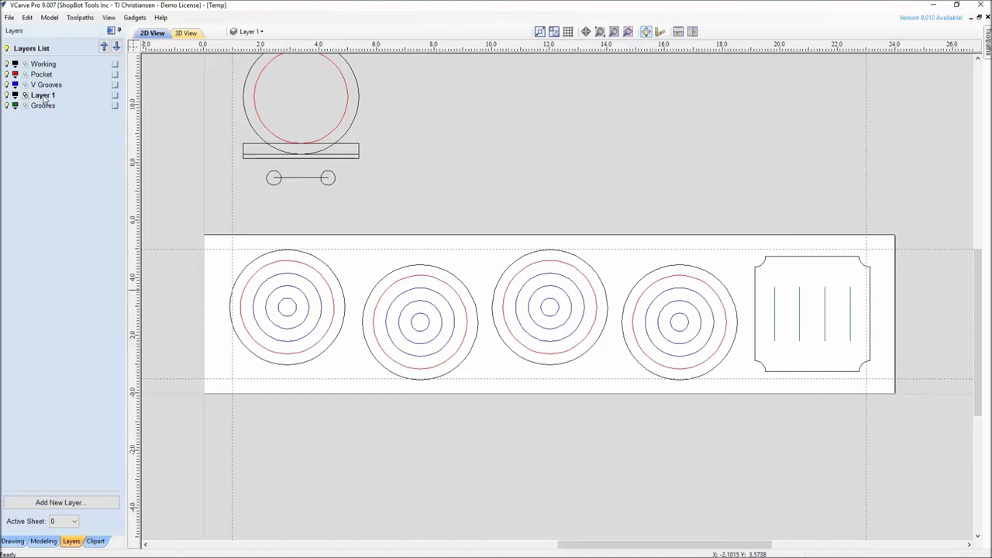
{"action": "left_click", "coordinate": [6, 65]}
{"action": "left_click", "coordinate": [6, 64]}
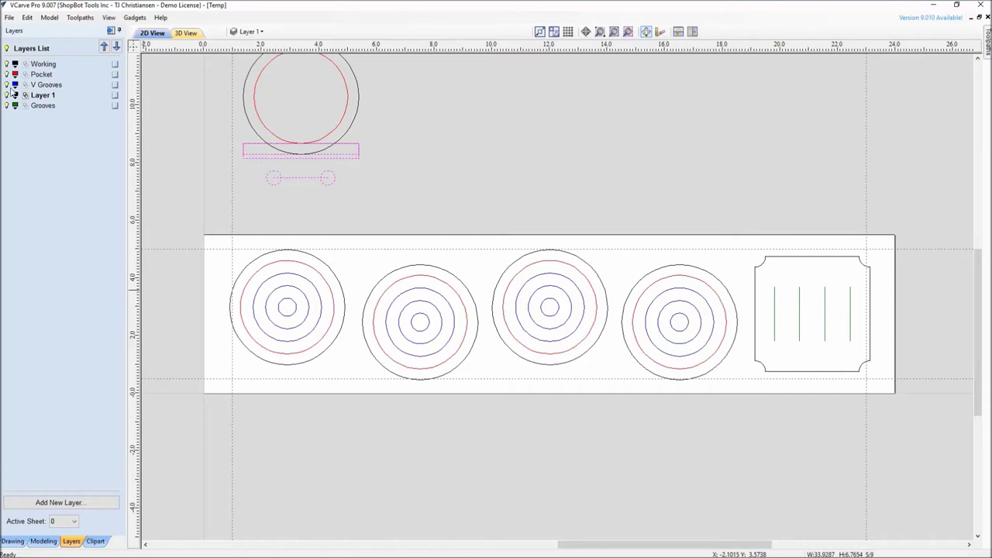
{"action": "left_click", "coordinate": [7, 94]}
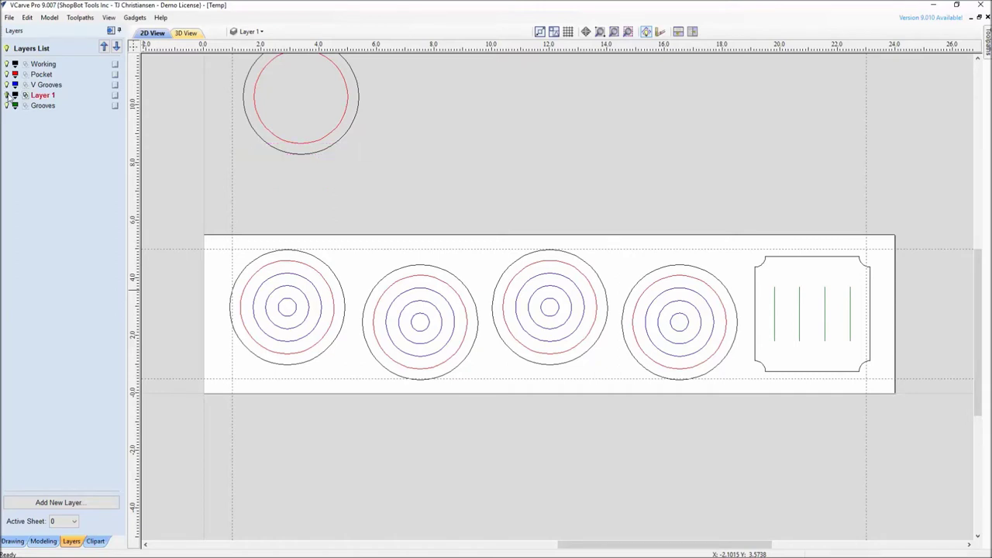
{"action": "left_click", "coordinate": [7, 94]}
Move the outer circles of the four round coasters and the square coaster's outline to a new layer named CutOut
{"action": "middle_click_drag", "start_coordinate": [361, 140], "coordinate": [326, 197]}
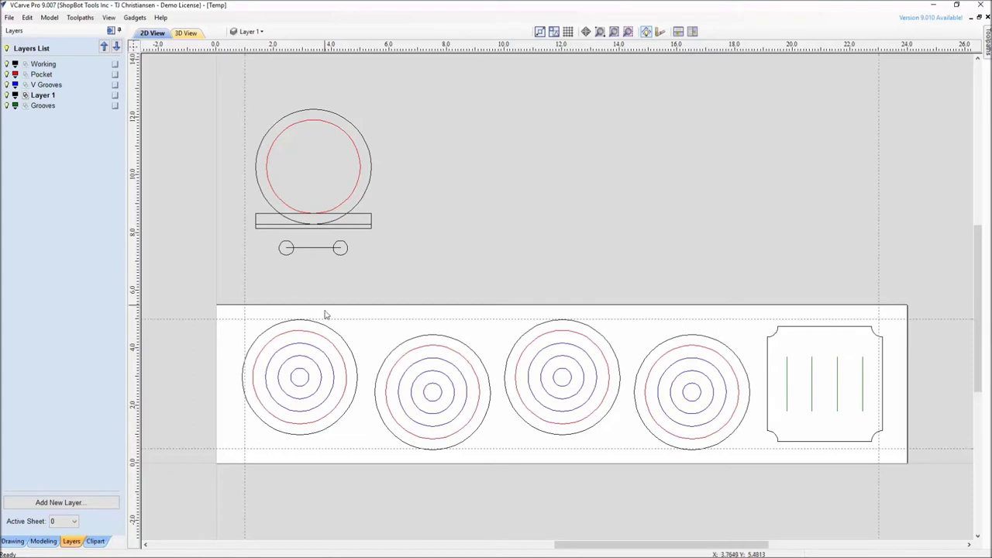
{"action": "left_click", "coordinate": [355, 367]}
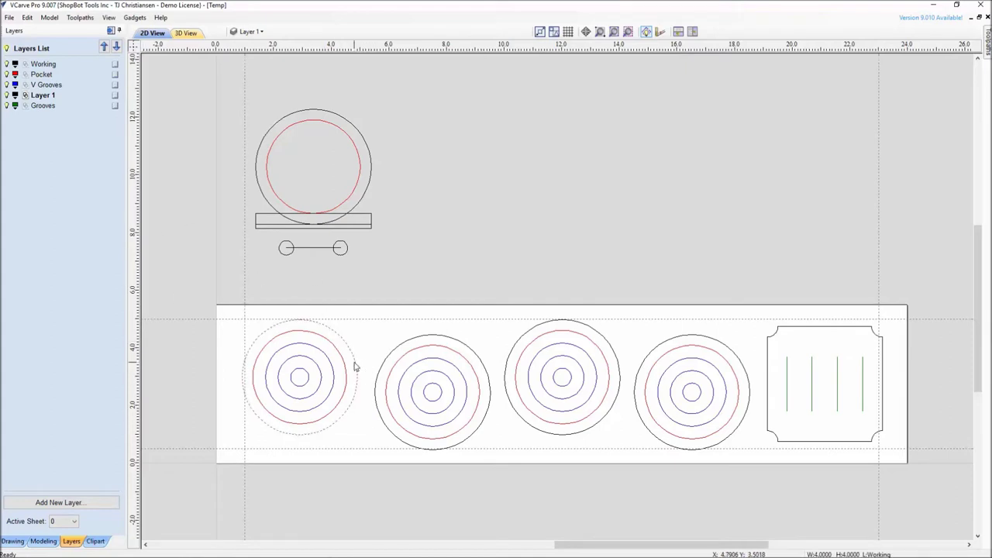
{"action": "left_click", "coordinate": [443, 337], "text": "shift"}
{"action": "left_click", "coordinate": [590, 330], "text": "shift"}
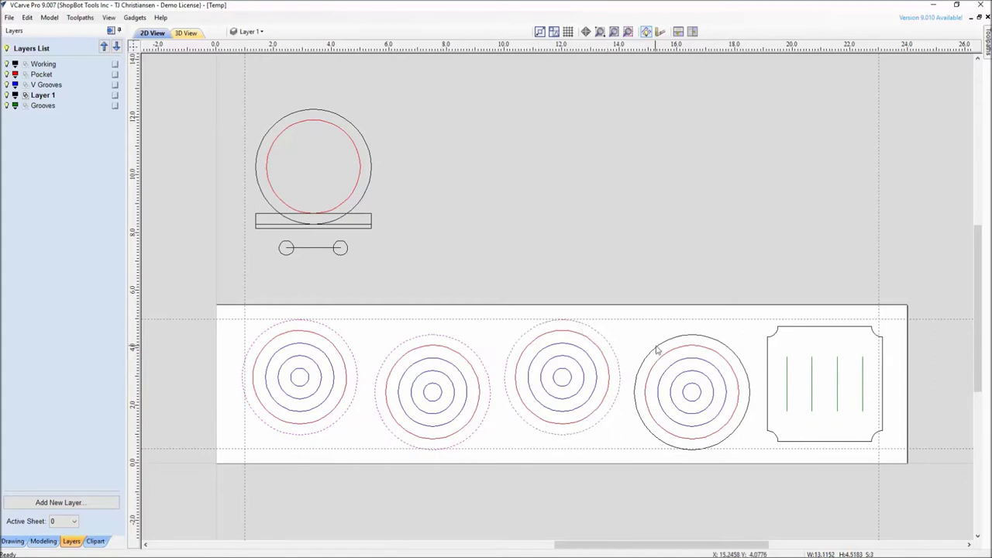
{"action": "left_click", "coordinate": [671, 341], "text": "shift"}
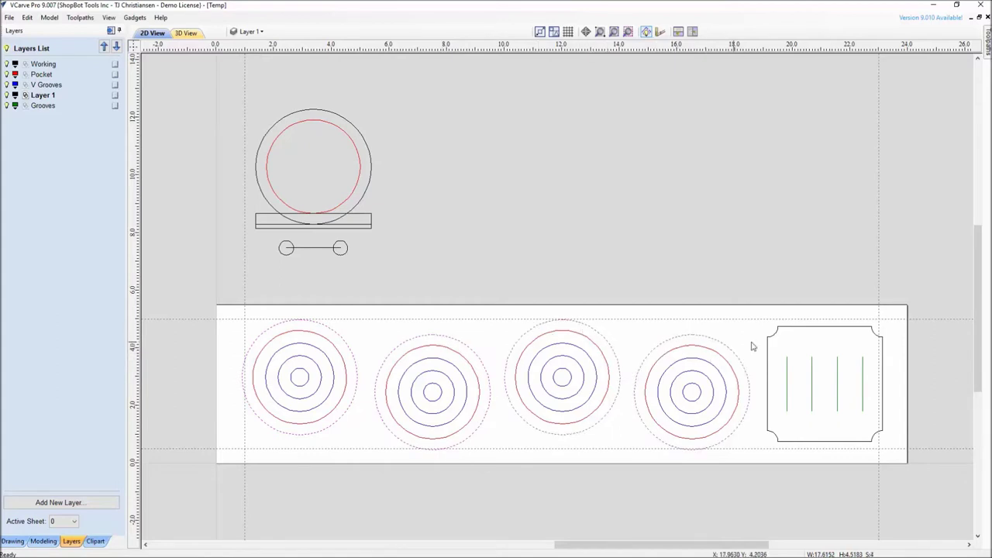
{"action": "left_click", "coordinate": [770, 355], "text": "shift"}
{"action": "right_click", "coordinate": [770, 355]}
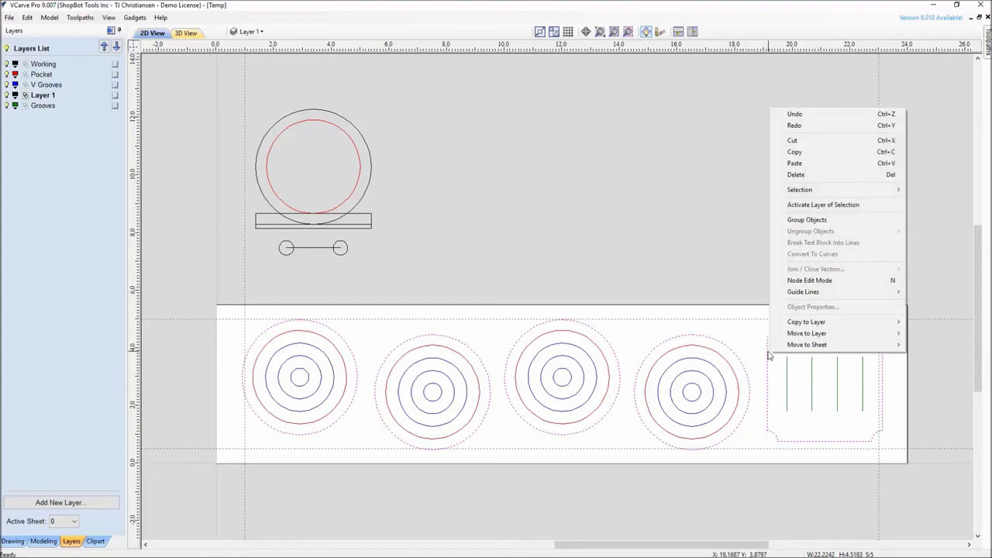
{"action": "mouse_move", "coordinate": [807, 336]}
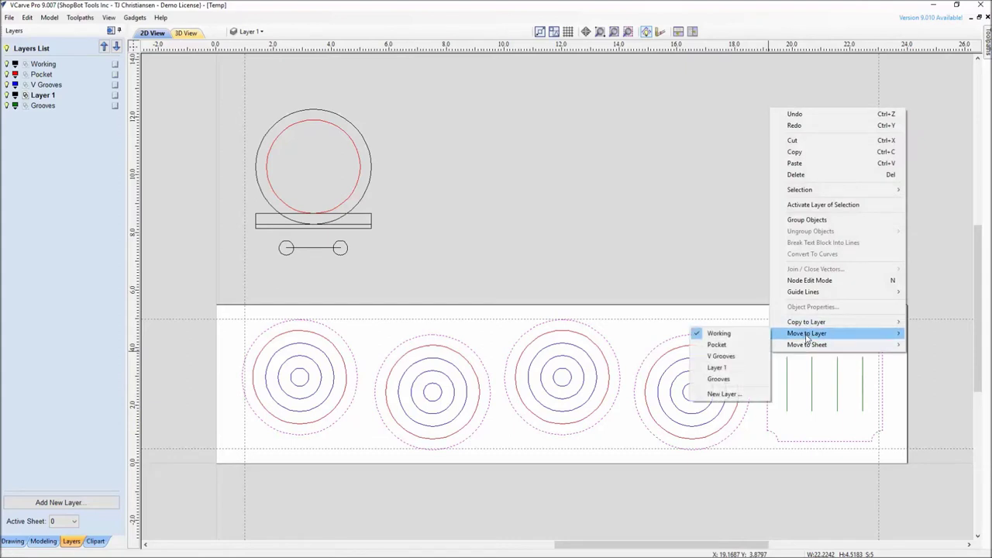
{"action": "left_click", "coordinate": [723, 393]}
{"action": "type", "text": "CutOut"}
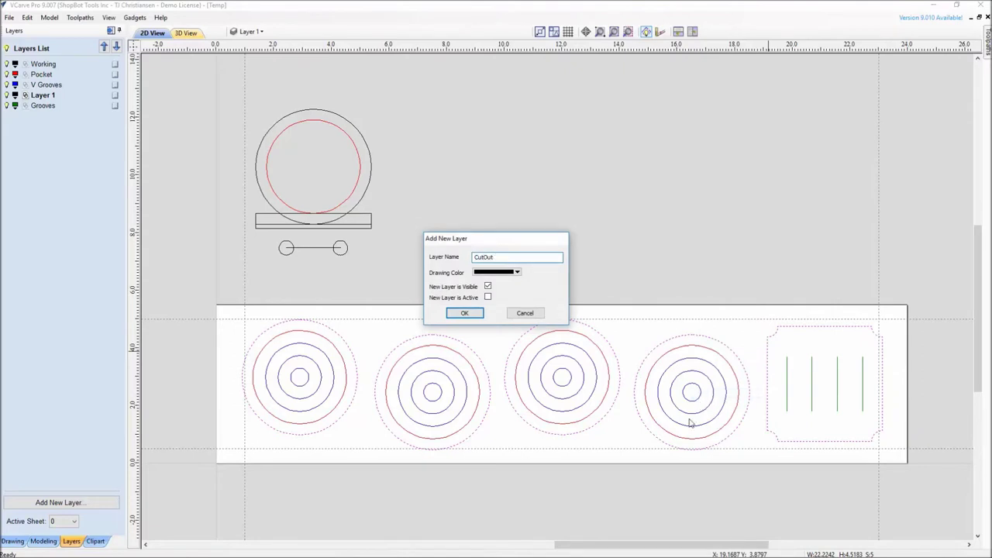
{"action": "left_click", "coordinate": [465, 313]}
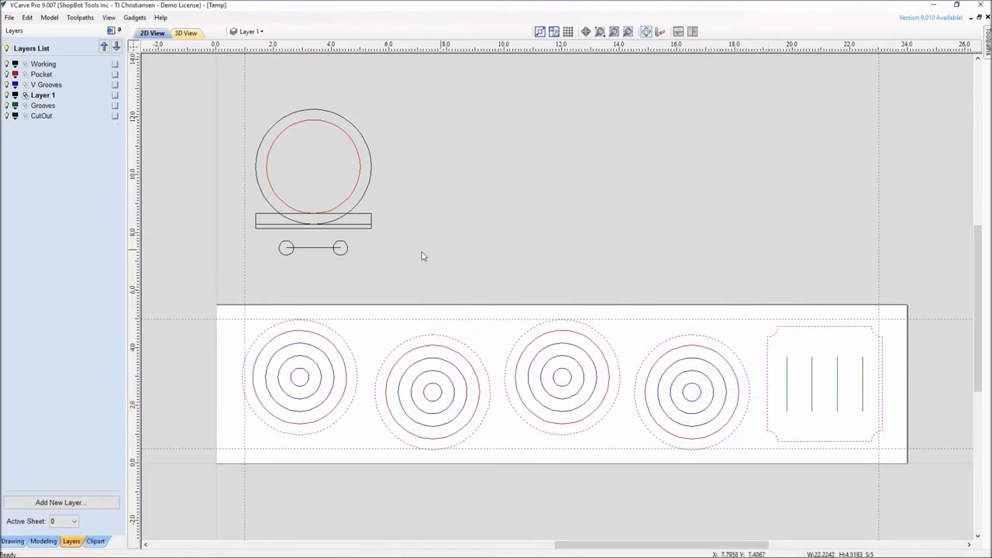
Hide the Working layer and Layer 1
{"action": "middle_click_drag", "start_coordinate": [532, 266], "coordinate": [525, 279]}
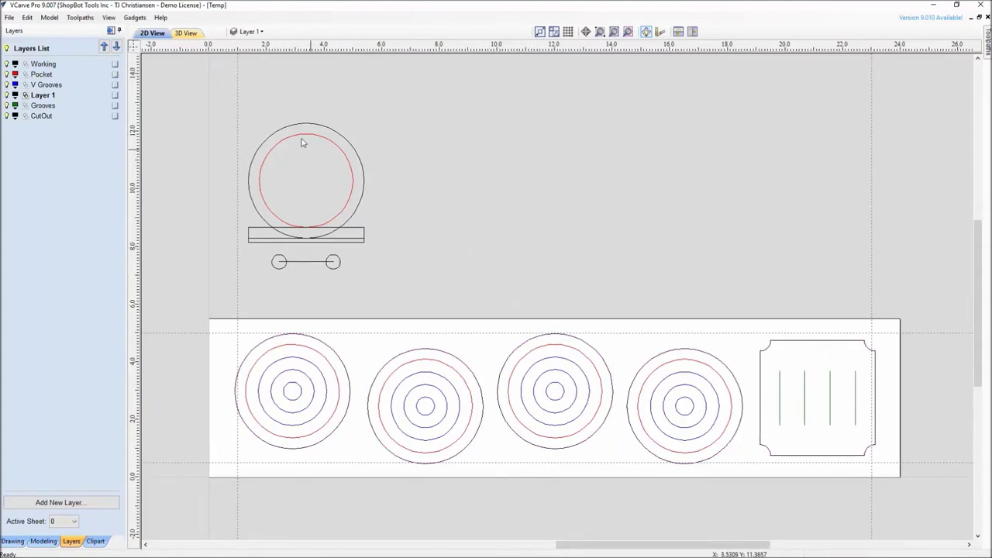
{"action": "left_click", "coordinate": [7, 65]}
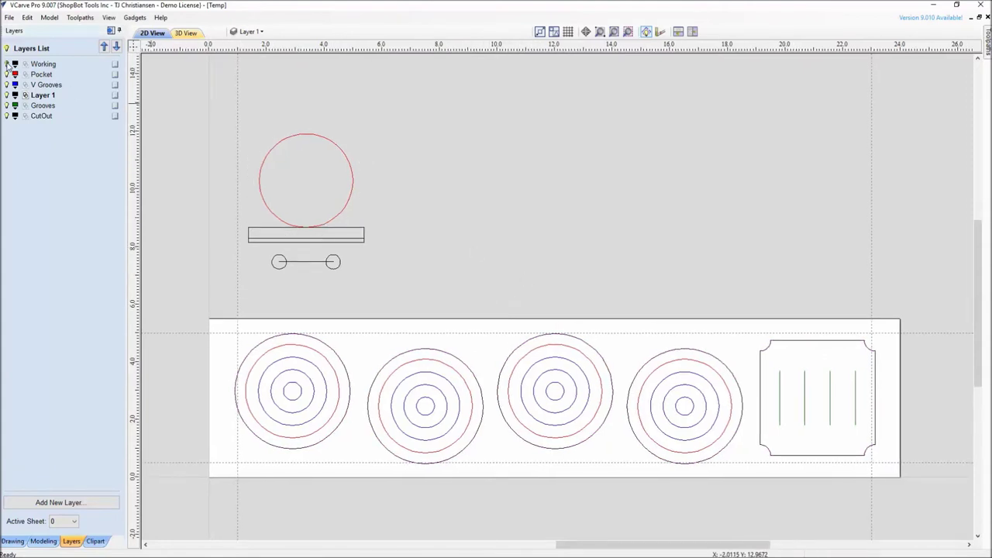
{"action": "left_click", "coordinate": [7, 95]}
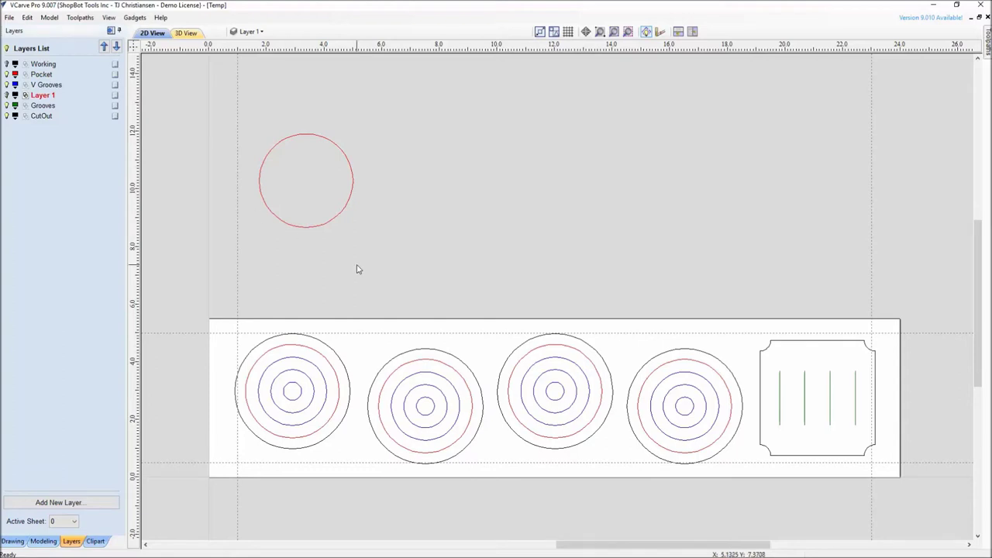
Move the leftover pocket circle above the board to the hidden Working layer
{"action": "left_click", "coordinate": [303, 229]}
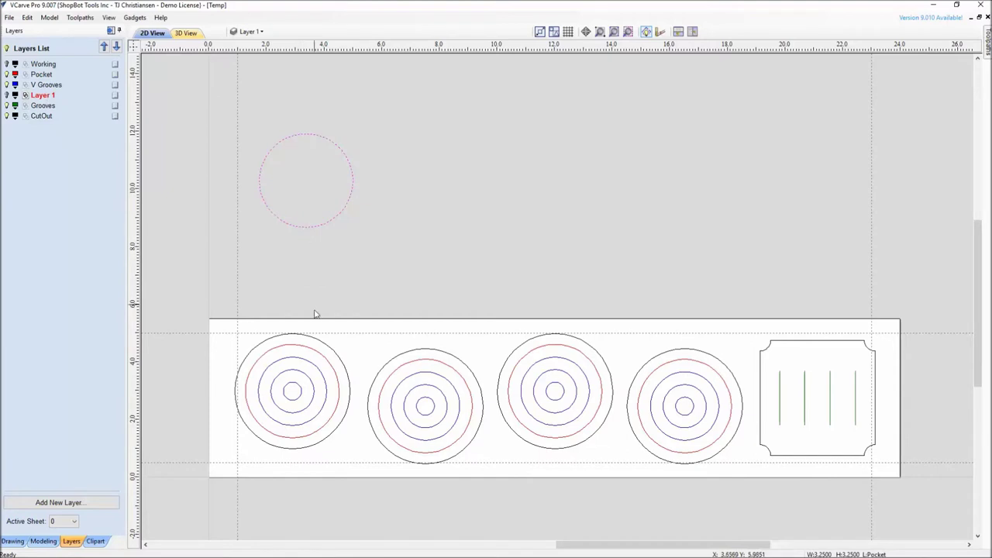
{"action": "right_click", "coordinate": [290, 229]}
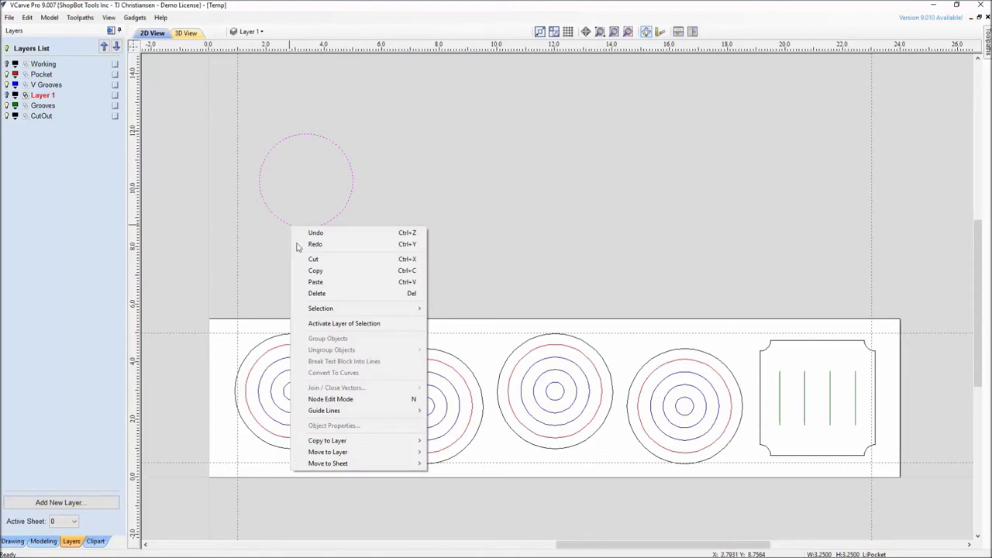
{"action": "mouse_move", "coordinate": [372, 452]}
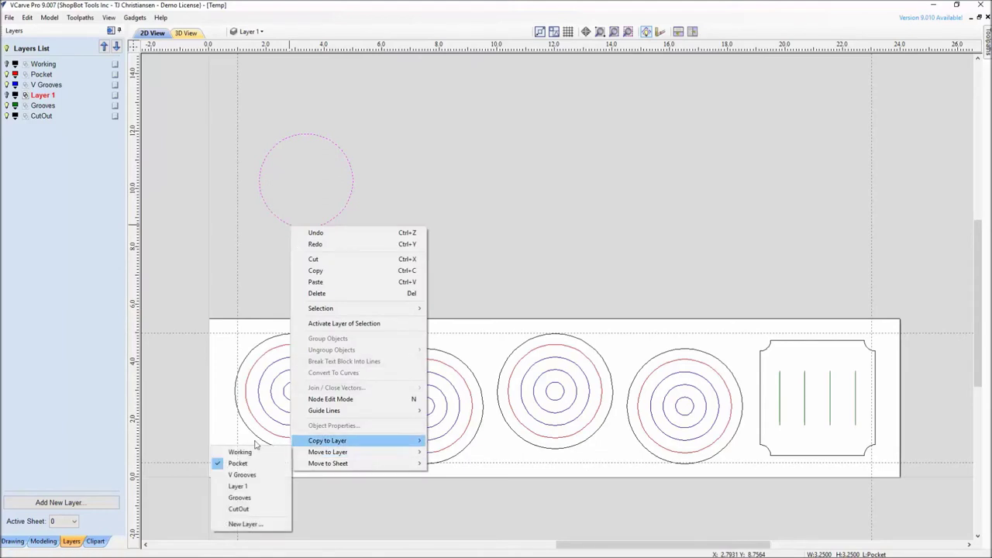
{"action": "left_click", "coordinate": [240, 452]}
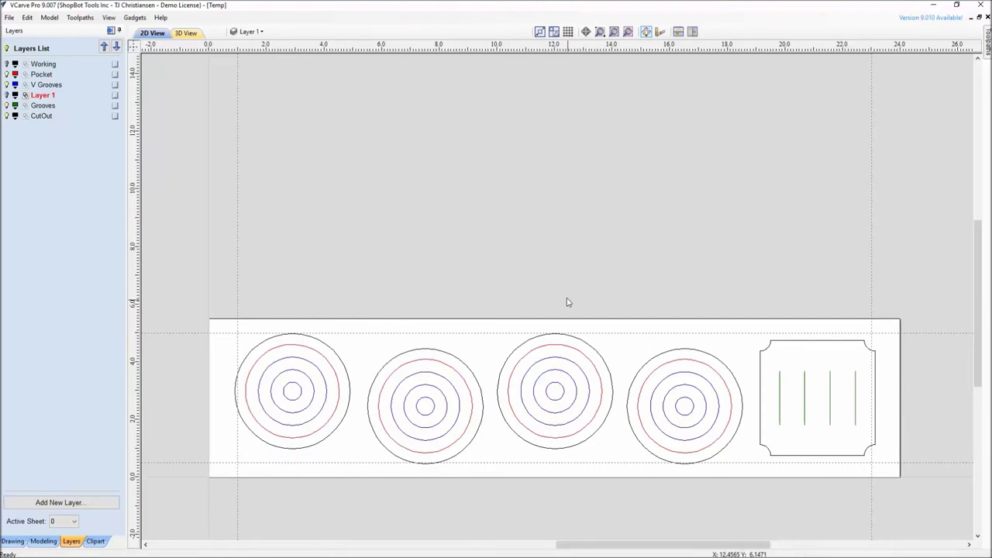
{"action": "middle_click_drag", "start_coordinate": [601, 271], "coordinate": [620, 227]}
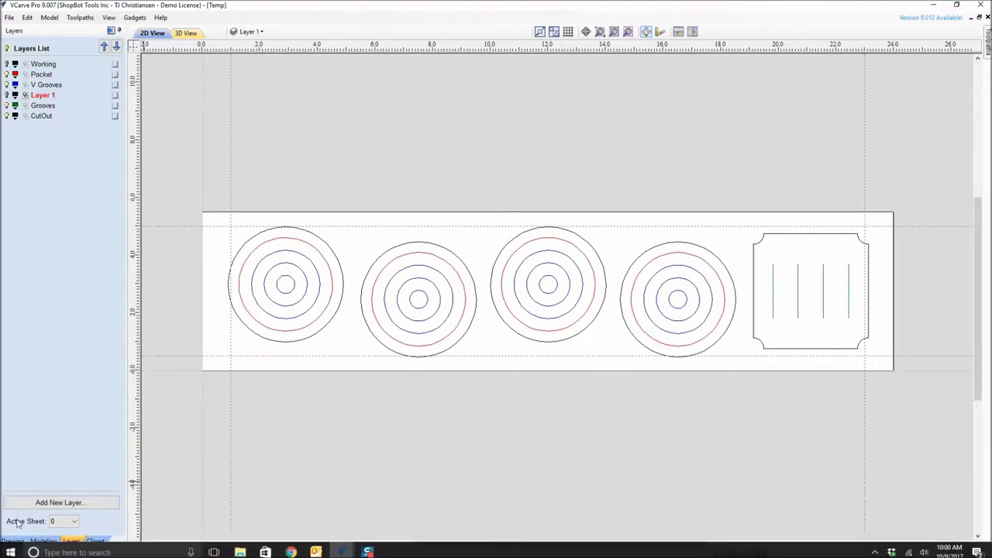
Start a pocket toolpath for the board and choose the 1/2" Straight (13733) wood bit as its tool
{"action": "middle_click_drag", "start_coordinate": [717, 302], "coordinate": [717, 283]}
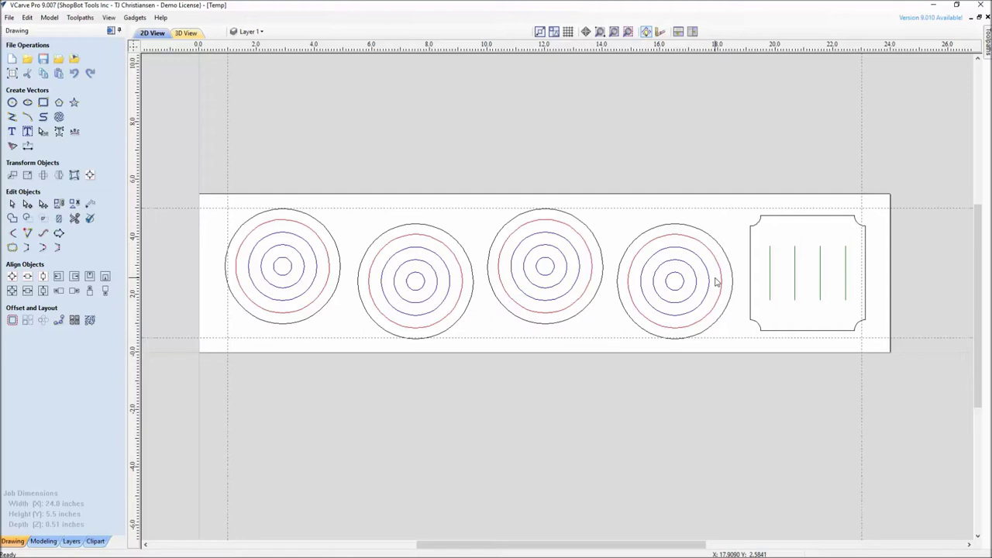
{"action": "scroll", "coordinate": [403, 535], "scroll_direction": "down", "scroll_amount": 1}
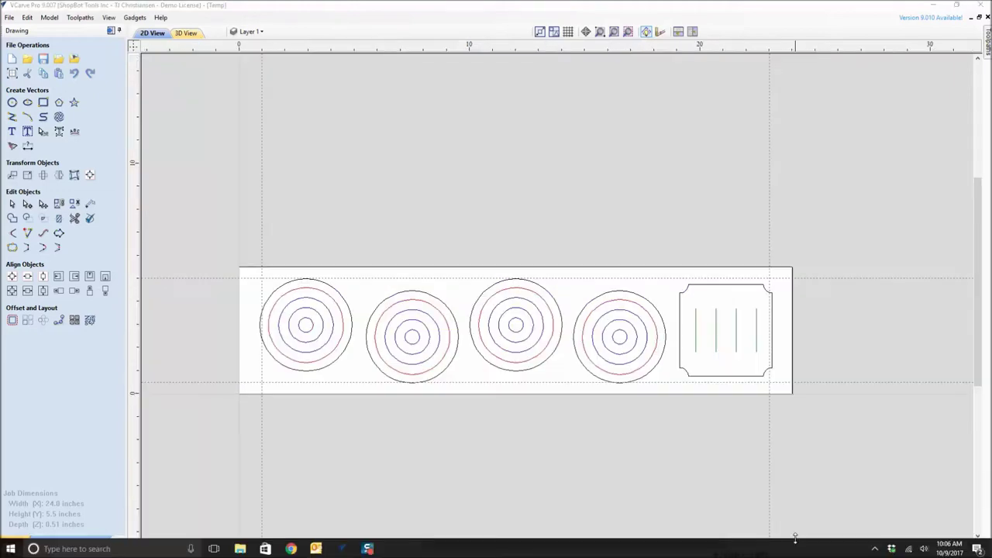
{"action": "left_click", "coordinate": [118, 31]}
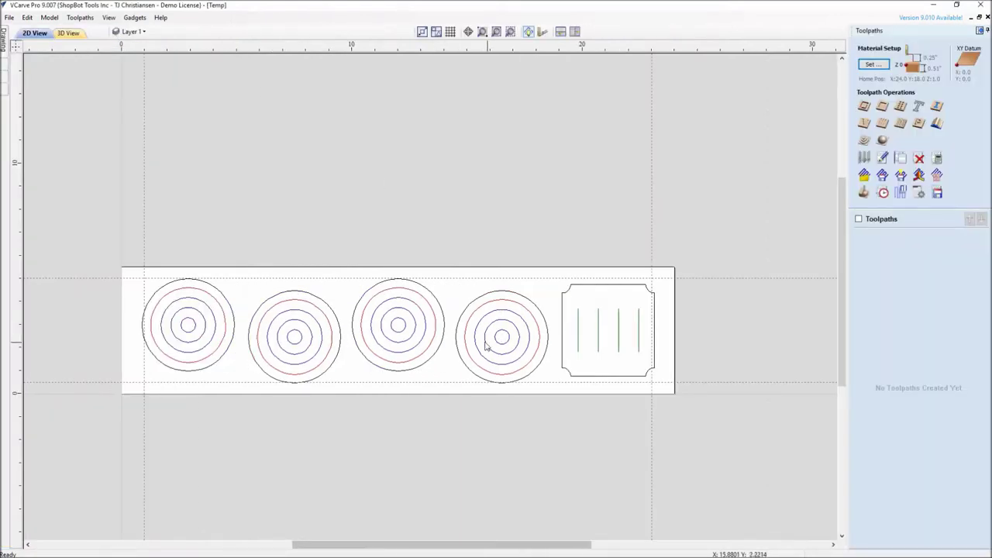
{"action": "middle_click_drag", "start_coordinate": [474, 237], "coordinate": [500, 212]}
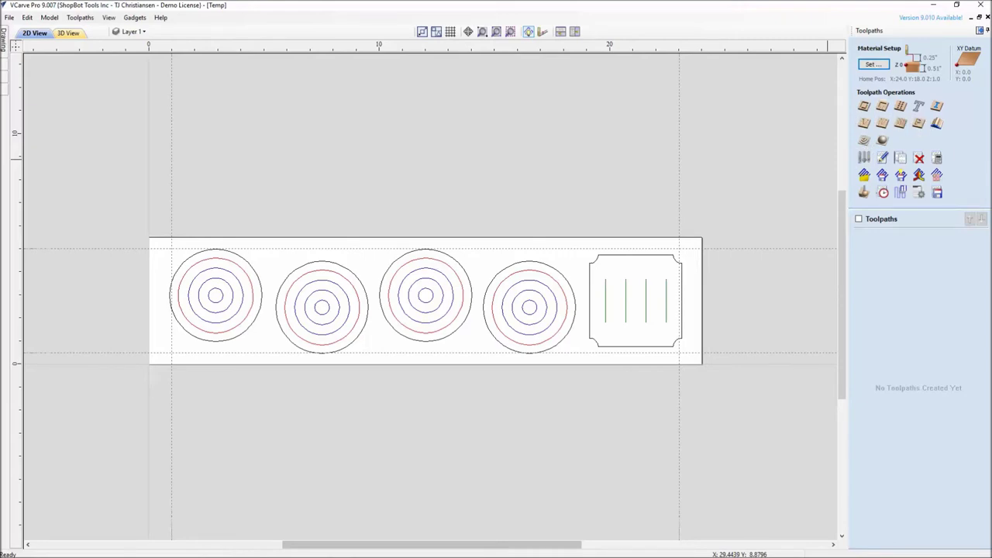
{"action": "left_click", "coordinate": [883, 106]}
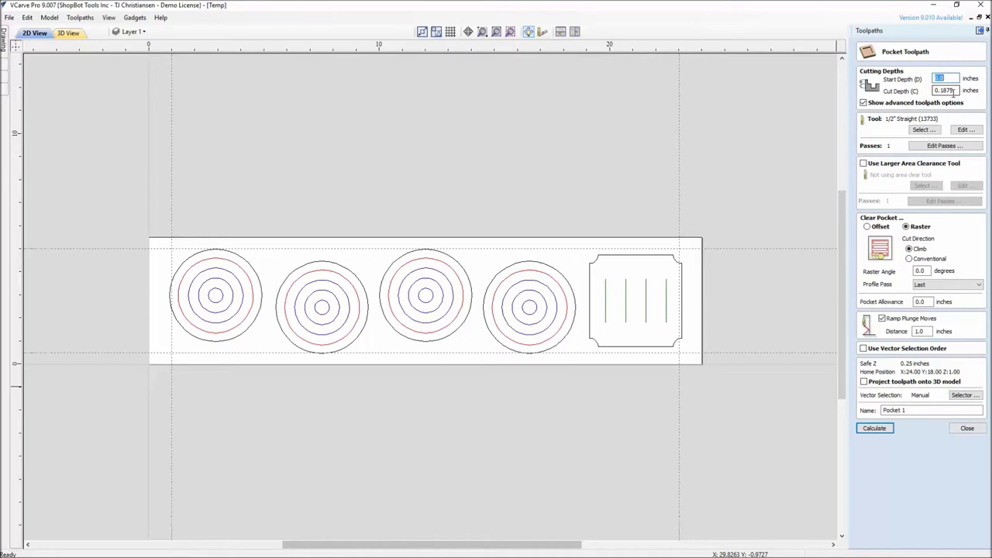
{"action": "left_click", "coordinate": [933, 130]}
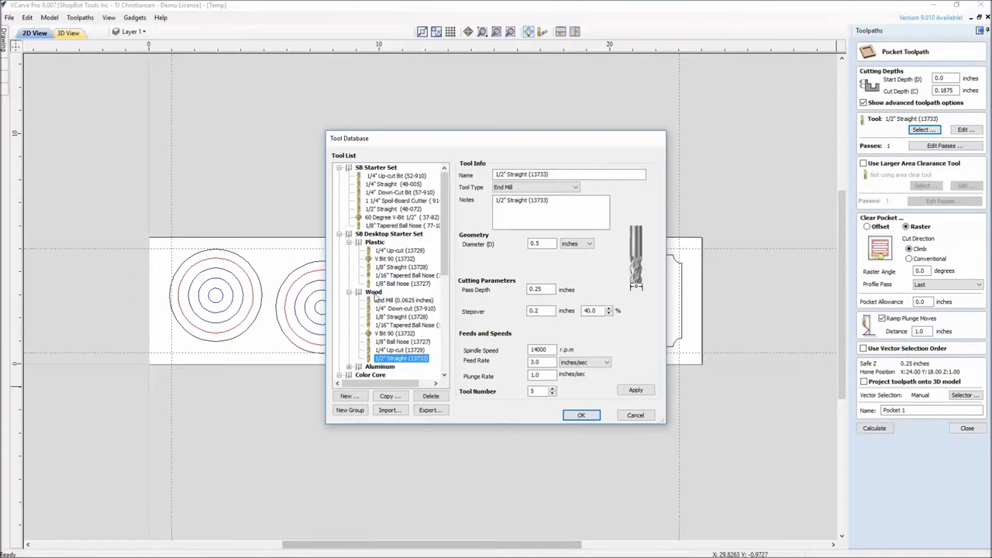
{"action": "left_click", "coordinate": [571, 416]}
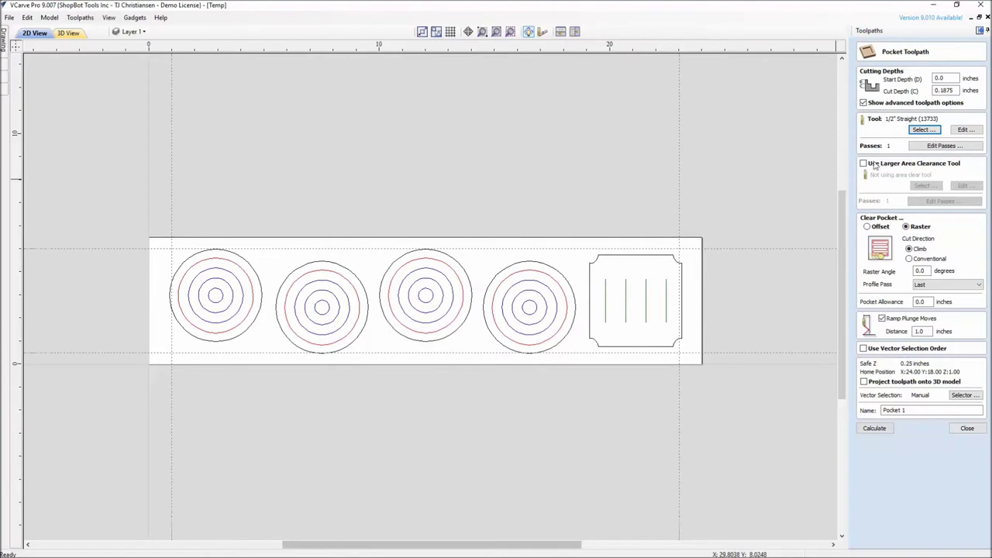
Split the pocket's cutting depth into 2 passes
{"action": "left_click", "coordinate": [934, 147]}
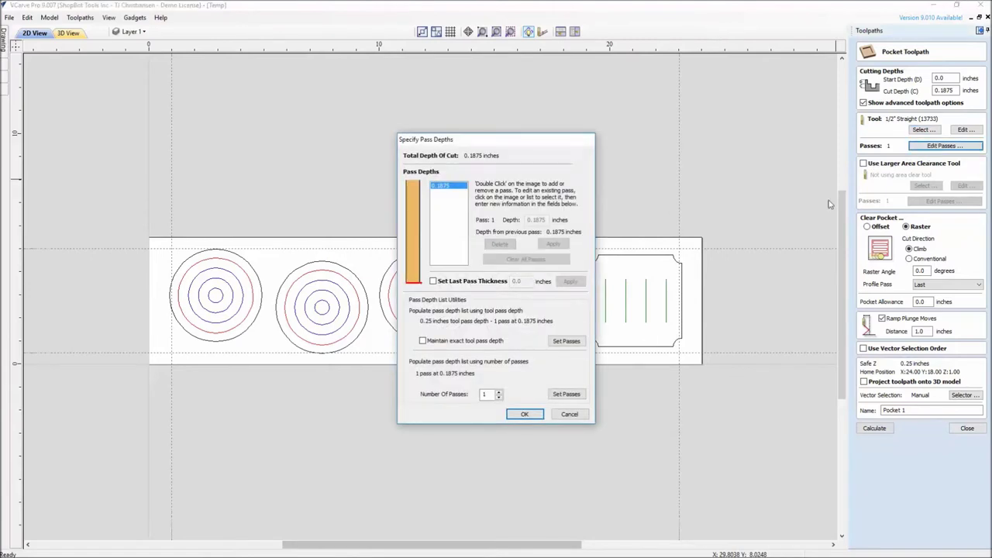
{"action": "left_click", "coordinate": [500, 393]}
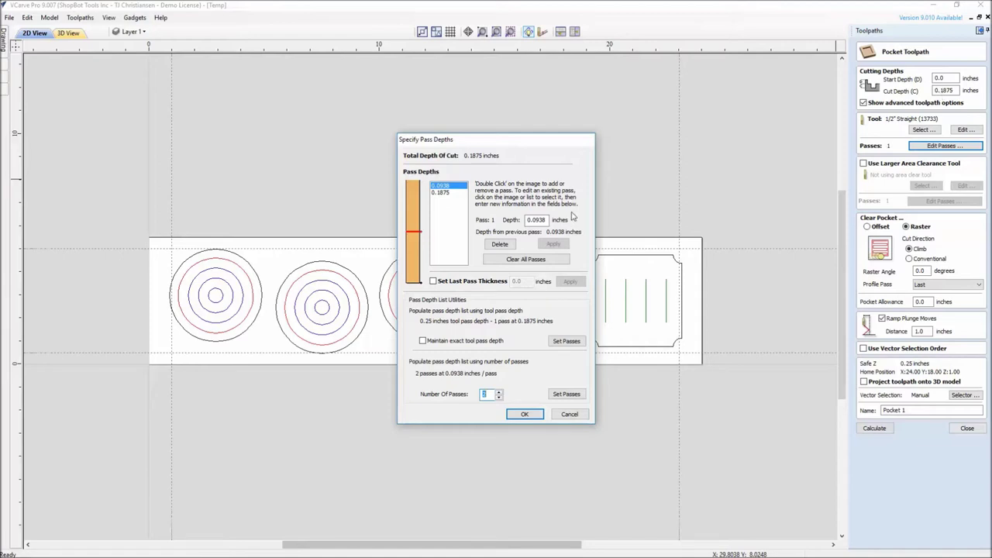
{"action": "left_click", "coordinate": [525, 415]}
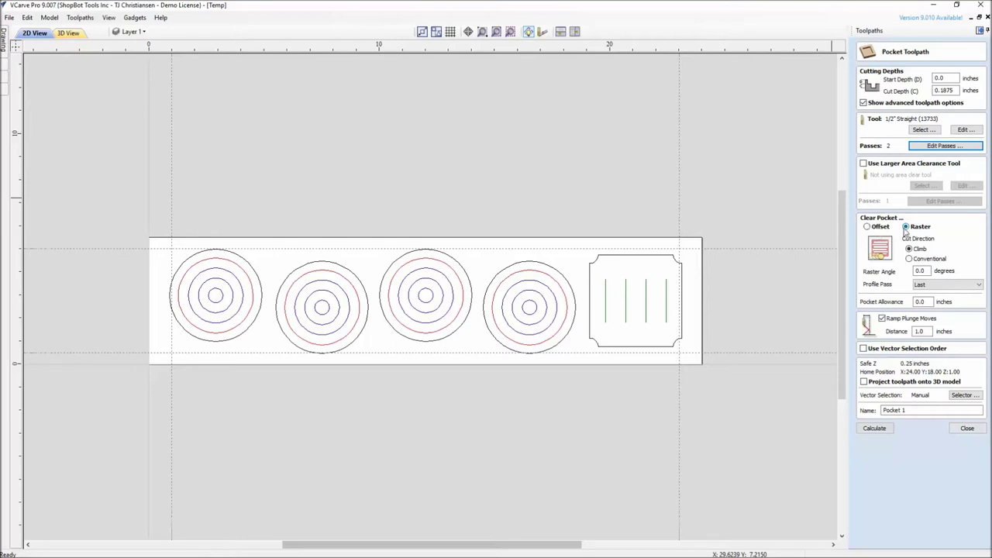
Set the pocket clearing strategy to Offset and keep ramp plunge moves enabled
{"action": "left_click", "coordinate": [878, 227]}
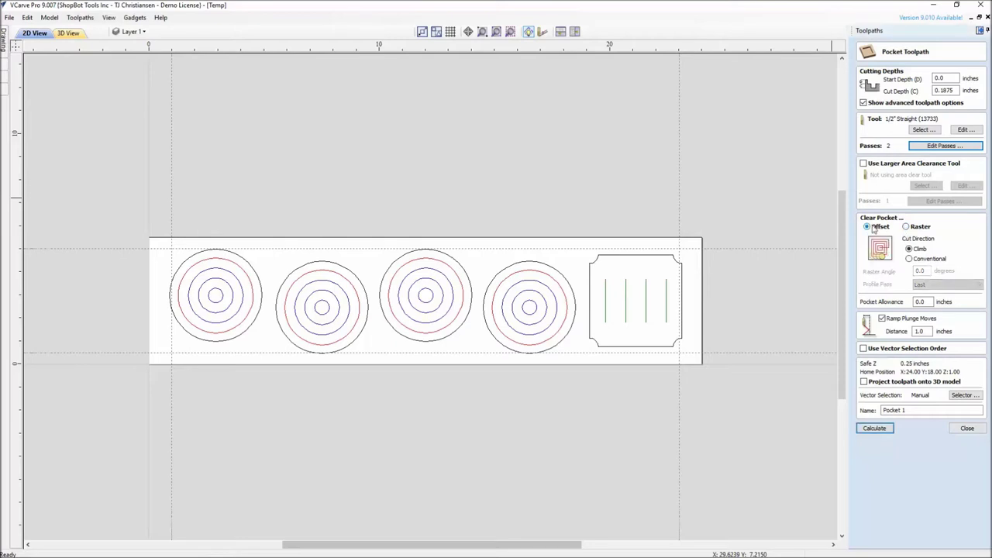
{"action": "left_click", "coordinate": [905, 226]}
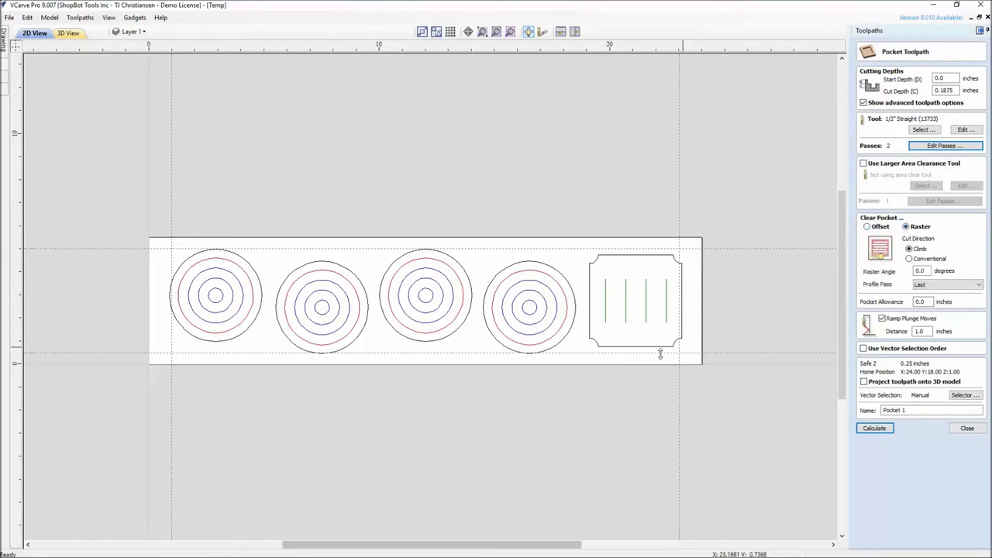
{"action": "left_click", "coordinate": [866, 227]}
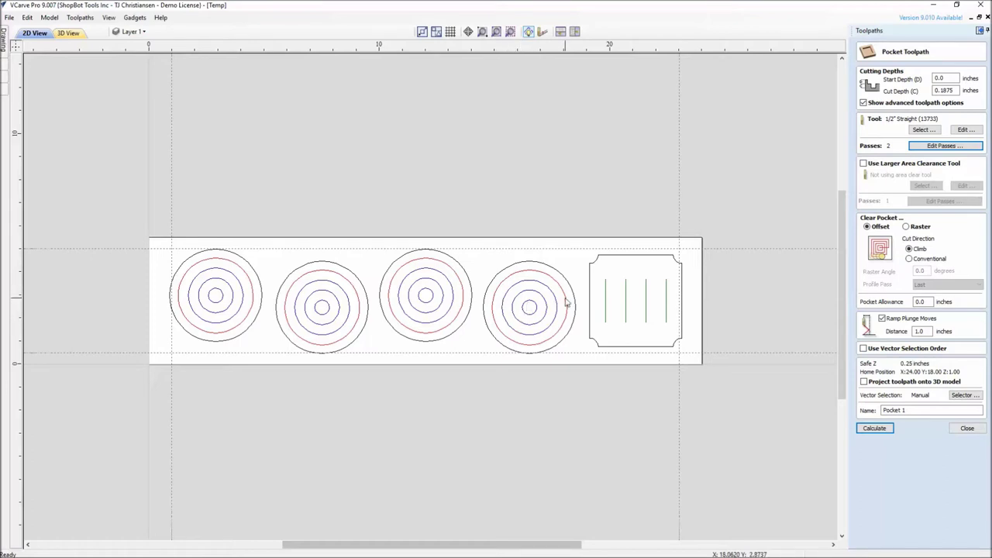
{"action": "left_click", "coordinate": [881, 319]}
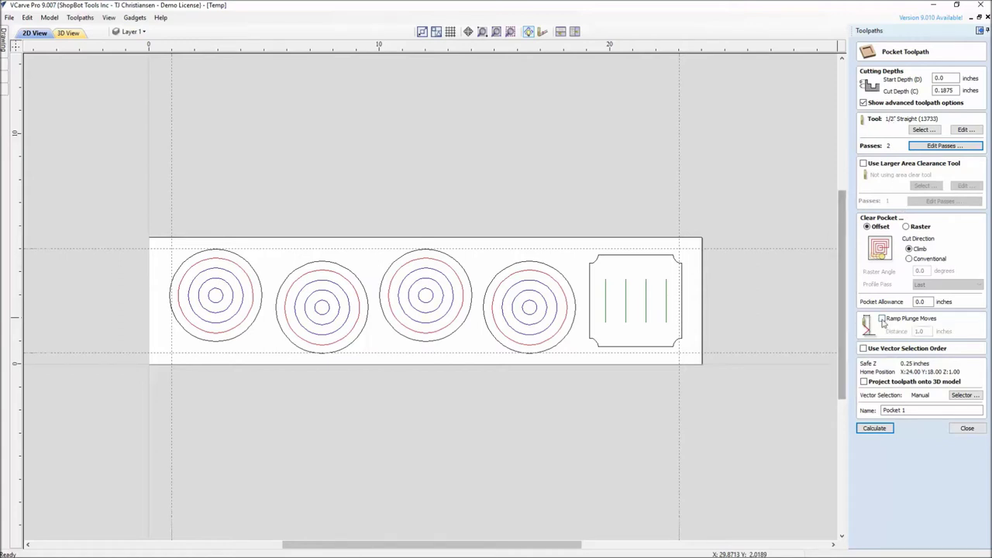
{"action": "left_click", "coordinate": [881, 320]}
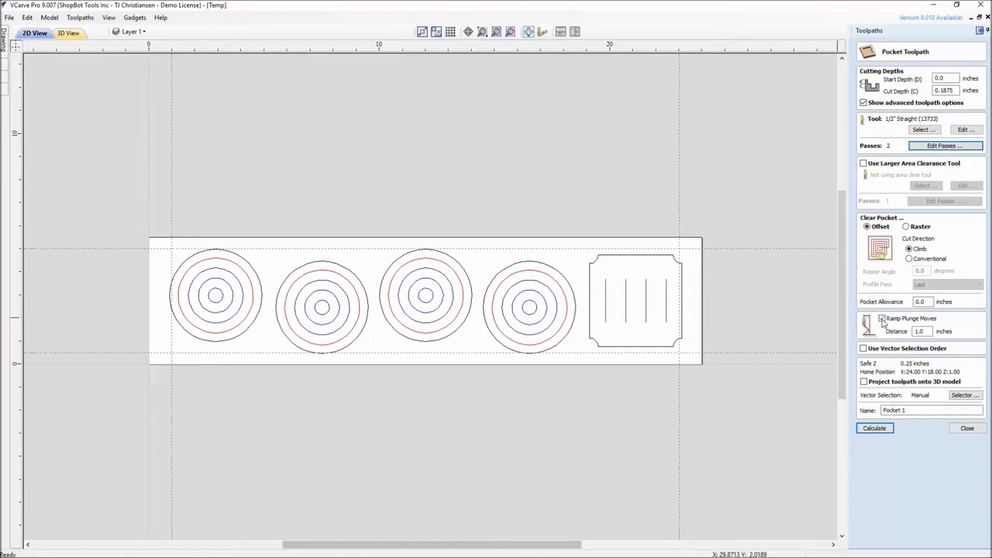
{"action": "left_click", "coordinate": [915, 331]}
Select only the closed vectors on the Pocket layer for the pocket toolpath
{"action": "left_click", "coordinate": [955, 395]}
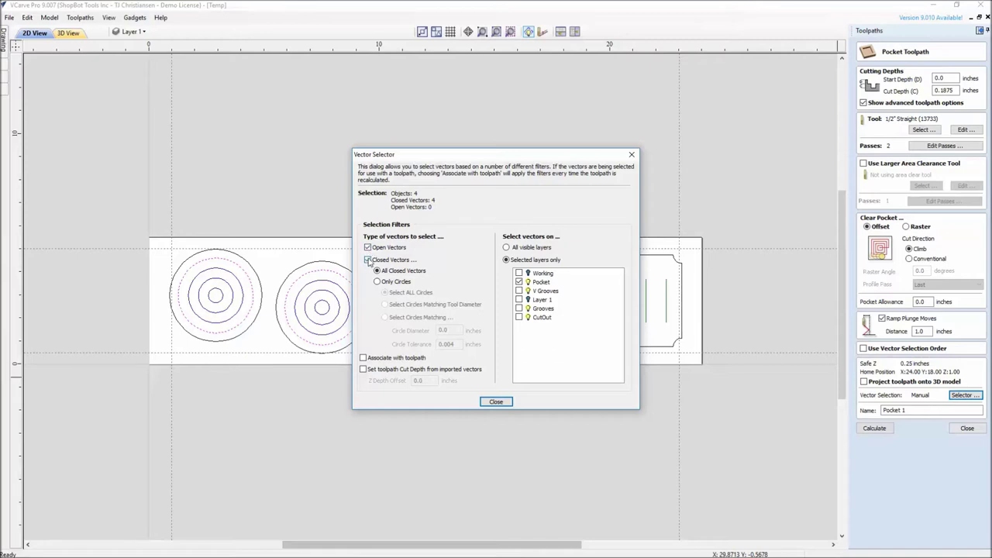
{"action": "left_click", "coordinate": [367, 260]}
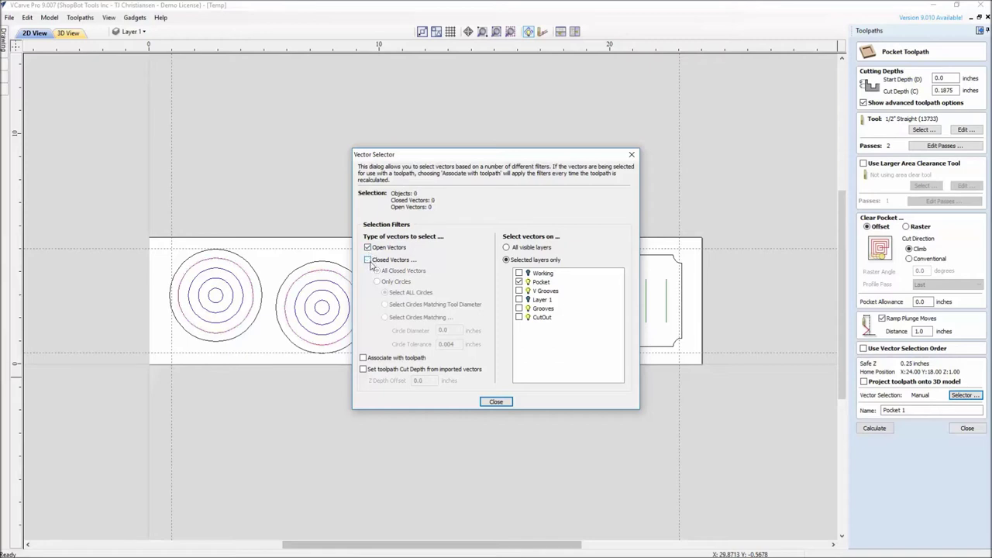
{"action": "left_click_drag", "start_coordinate": [447, 162], "coordinate": [642, 194]}
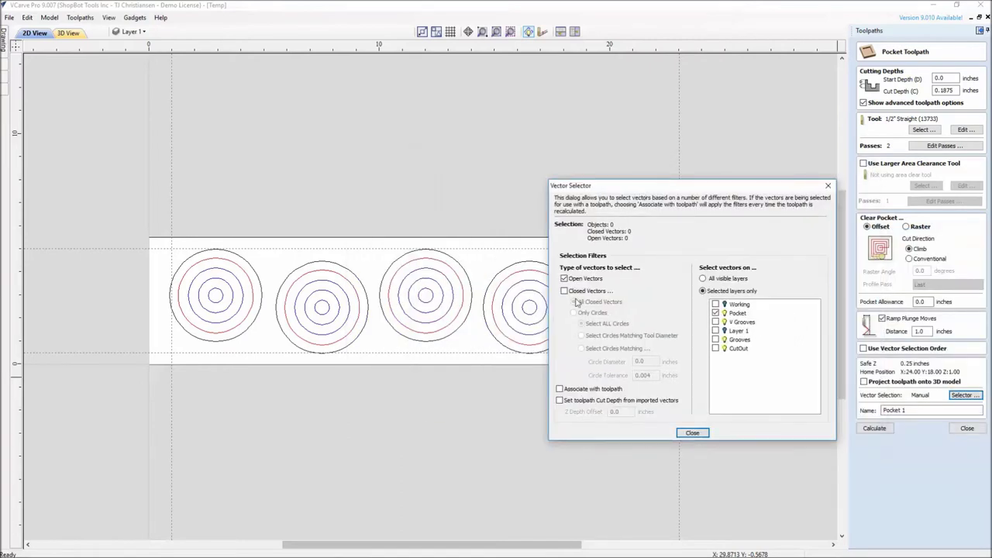
{"action": "left_click", "coordinate": [564, 291]}
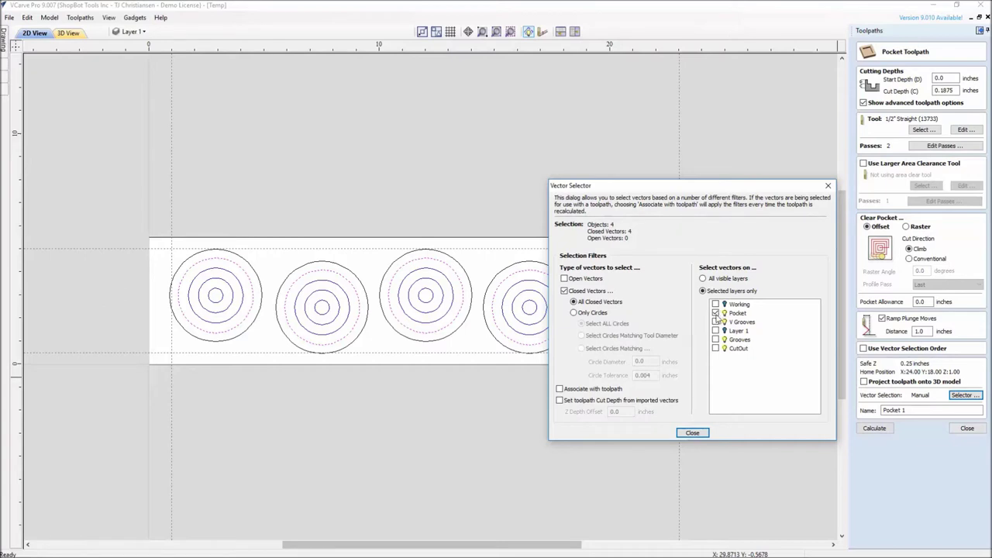
{"action": "left_click", "coordinate": [692, 432]}
Name the toolpath Pocket .1875 and calculate it
{"action": "mouse_move", "coordinate": [421, 159]}
{"action": "middle_mouse_down"}
{"action": "mouse_move", "coordinate": [434, 326]}
{"action": "mouse_move", "coordinate": [547, 220]}
{"action": "mouse_move", "coordinate": [454, 184]}
{"action": "mouse_move", "coordinate": [334, 240]}
{"action": "mouse_move", "coordinate": [375, 279]}
{"action": "middle_mouse_up"}
{"action": "scroll", "coordinate": [434, 326], "scroll_direction": "down", "scroll_amount": 3}
{"action": "scroll", "coordinate": [392, 366], "scroll_direction": "up", "scroll_amount": 3}
{"action": "mouse_move", "coordinate": [413, 339]}
{"action": "middle_mouse_down"}
{"action": "mouse_move", "coordinate": [443, 277]}
{"action": "mouse_move", "coordinate": [441, 325]}
{"action": "mouse_move", "coordinate": [419, 345]}
{"action": "middle_mouse_up"}
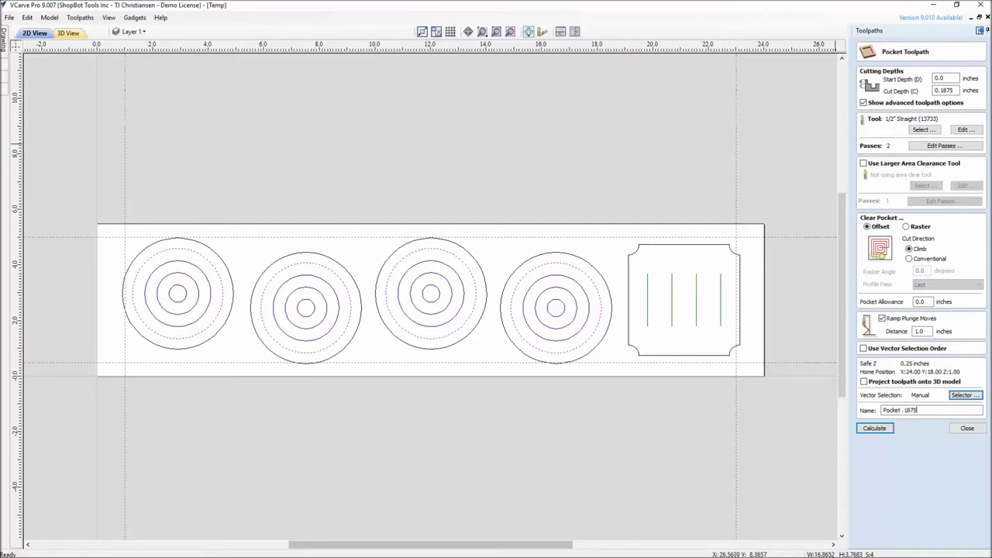
{"action": "left_click", "coordinate": [874, 427]}
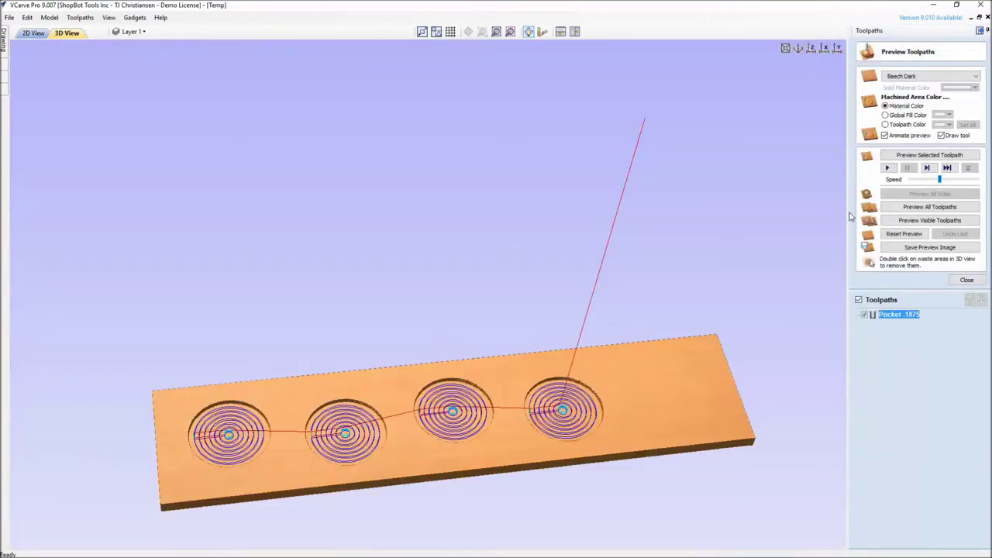
Reset the toolpath preview and inspect the pocket's cutting paths on the board in 3D
{"action": "left_click", "coordinate": [904, 233]}
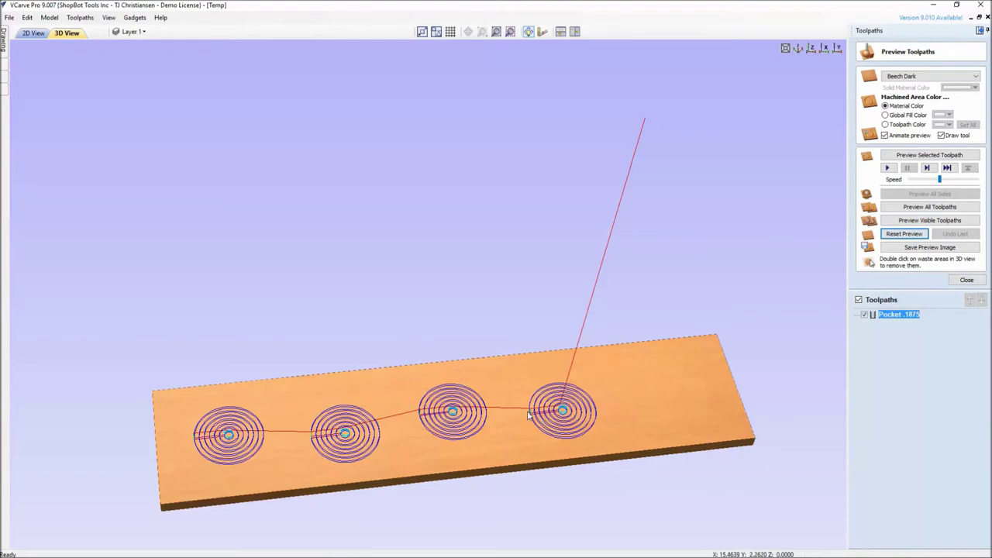
{"action": "scroll", "coordinate": [540, 419], "scroll_direction": "up", "scroll_amount": 3}
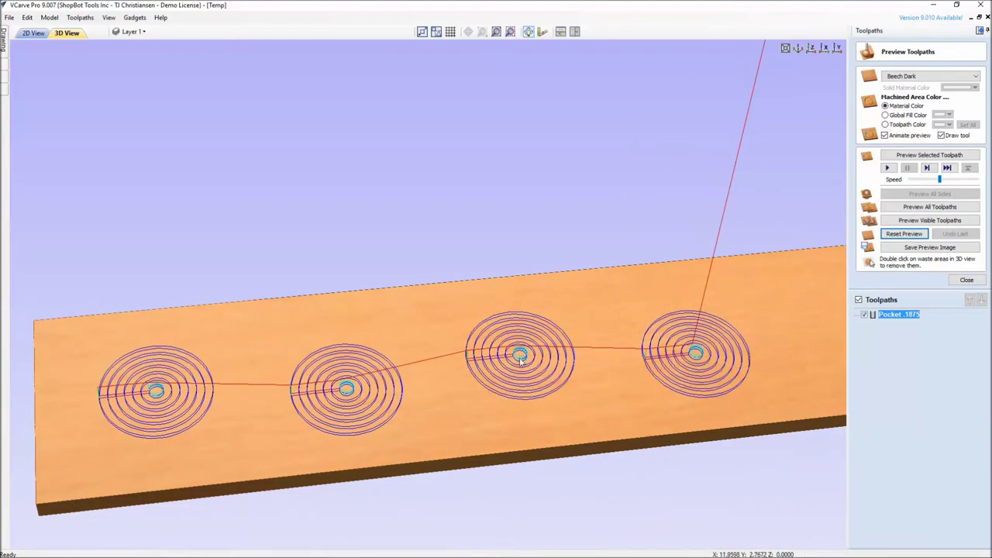
{"action": "left_click_drag", "start_coordinate": [532, 373], "coordinate": [506, 295]}
{"action": "scroll", "coordinate": [511, 287], "scroll_direction": "down", "scroll_amount": 3}
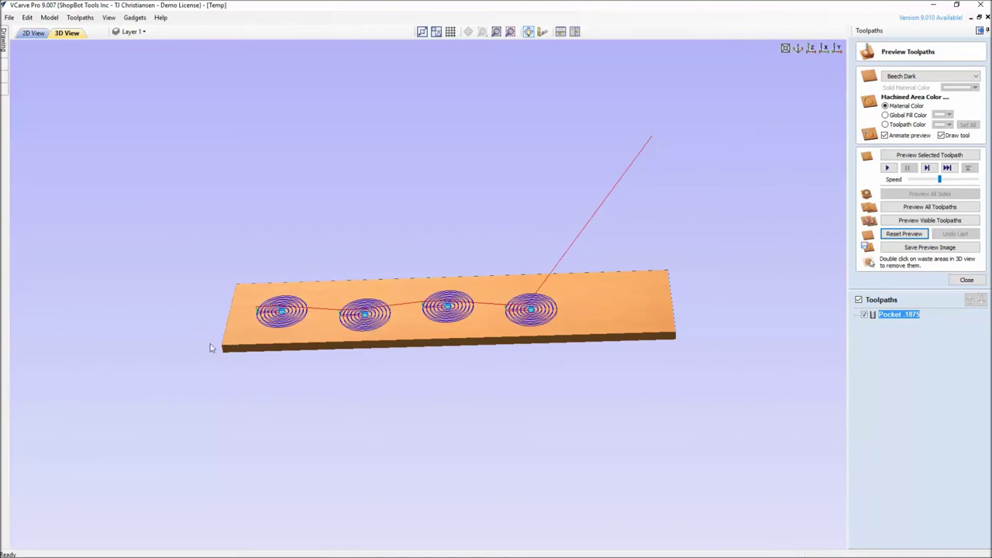
{"action": "left_click", "coordinate": [957, 283]}
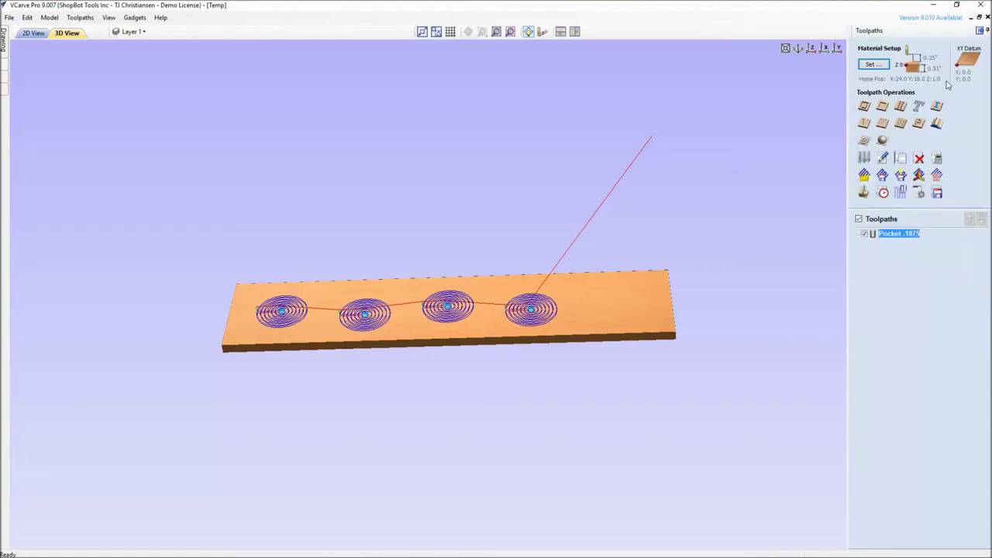
Review the material setup and run a preview of all toolpaths on the board
{"action": "left_click", "coordinate": [869, 65]}
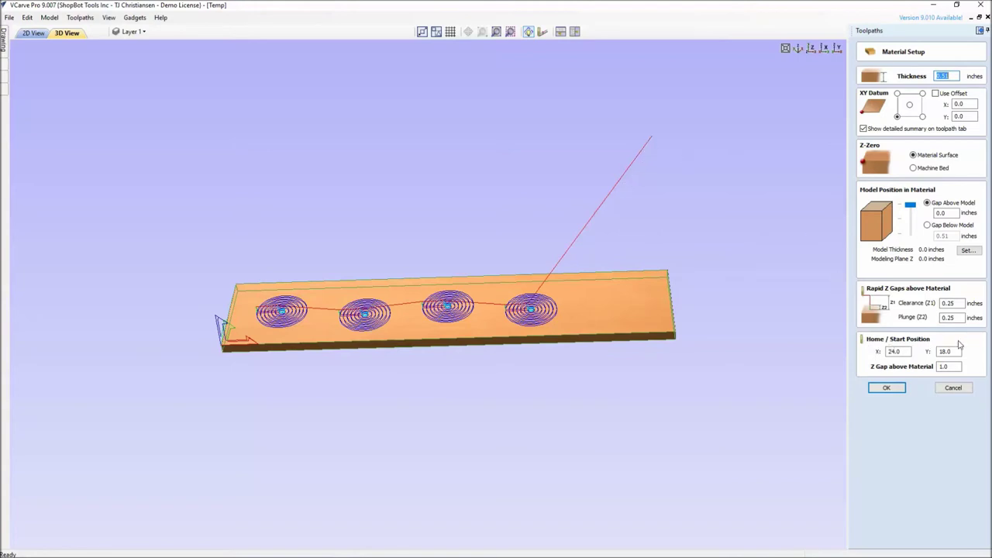
{"action": "left_click", "coordinate": [885, 388]}
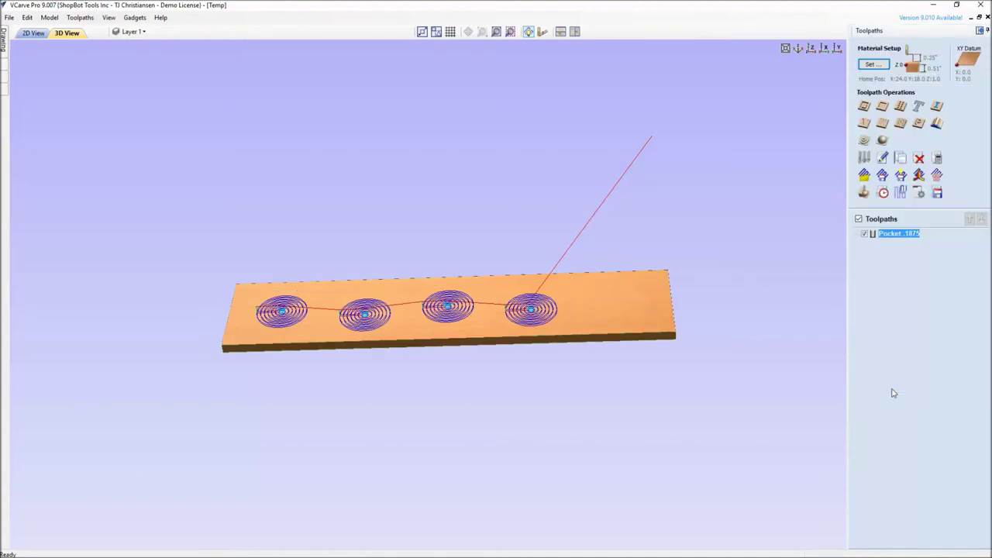
{"action": "left_click", "coordinate": [864, 192]}
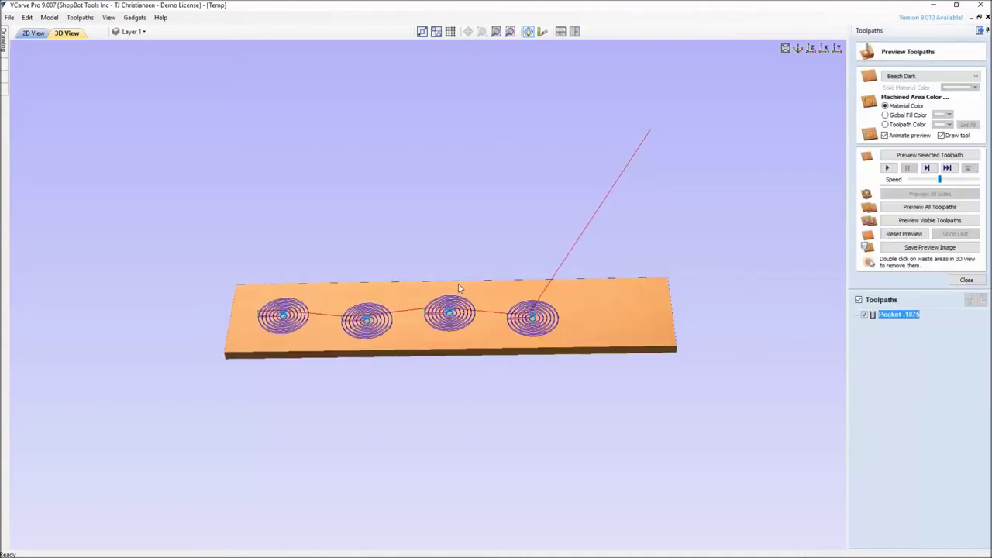
{"action": "left_click_drag", "start_coordinate": [617, 313], "coordinate": [439, 356]}
{"action": "left_click", "coordinate": [937, 209]}
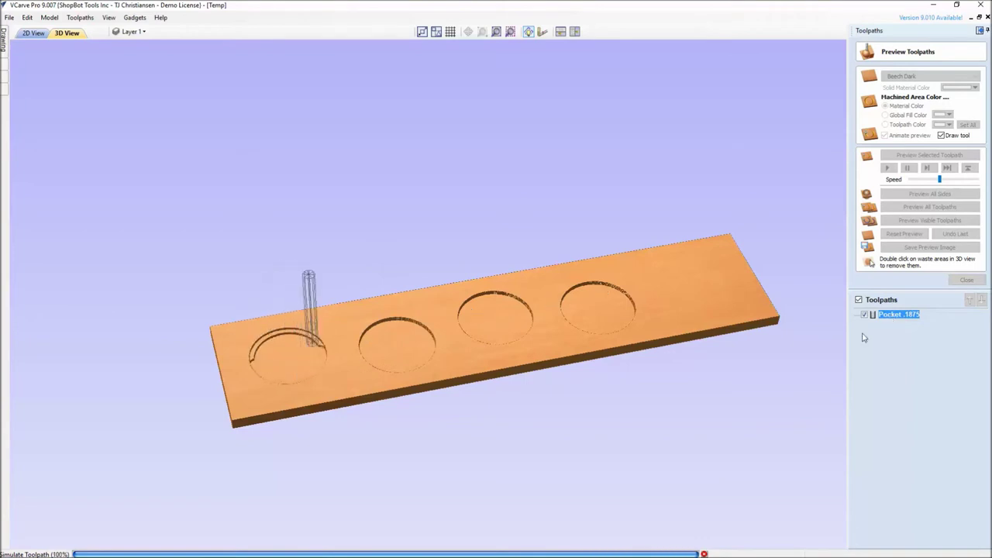
Reopen the Pocket .1875 toolpath to check its settings, and close it without recalculating
{"action": "double_click", "coordinate": [898, 314]}
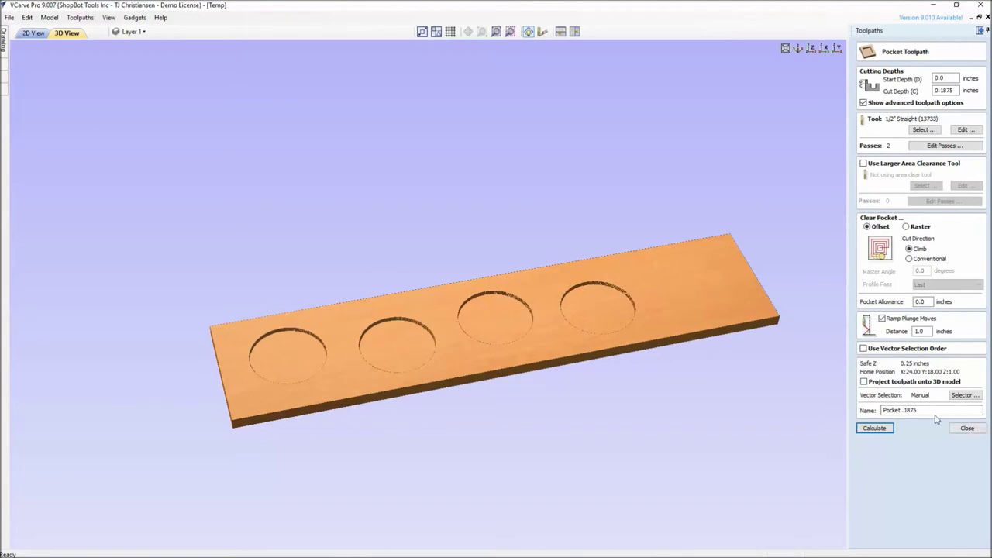
{"action": "left_click", "coordinate": [973, 431]}
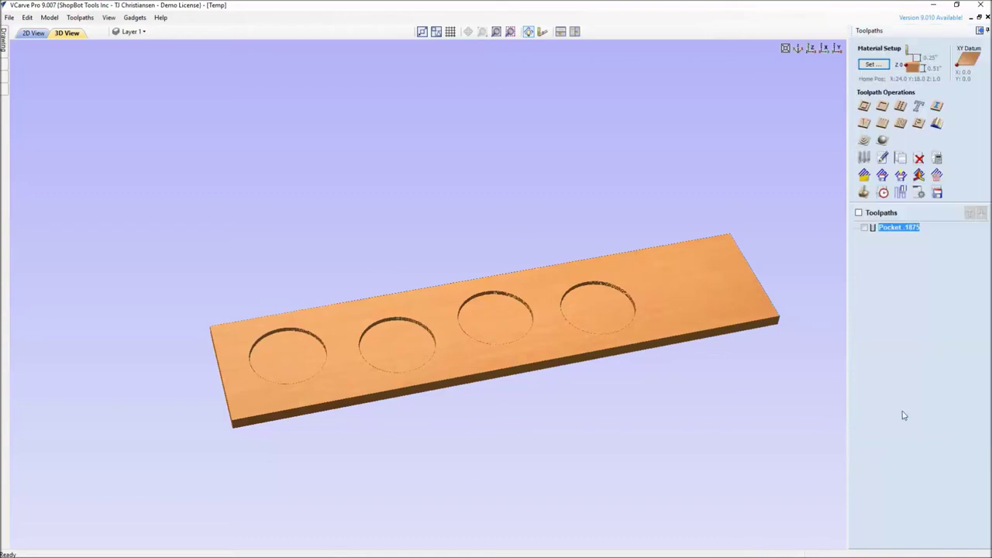
{"action": "middle_click_drag", "start_coordinate": [606, 383], "coordinate": [551, 339]}
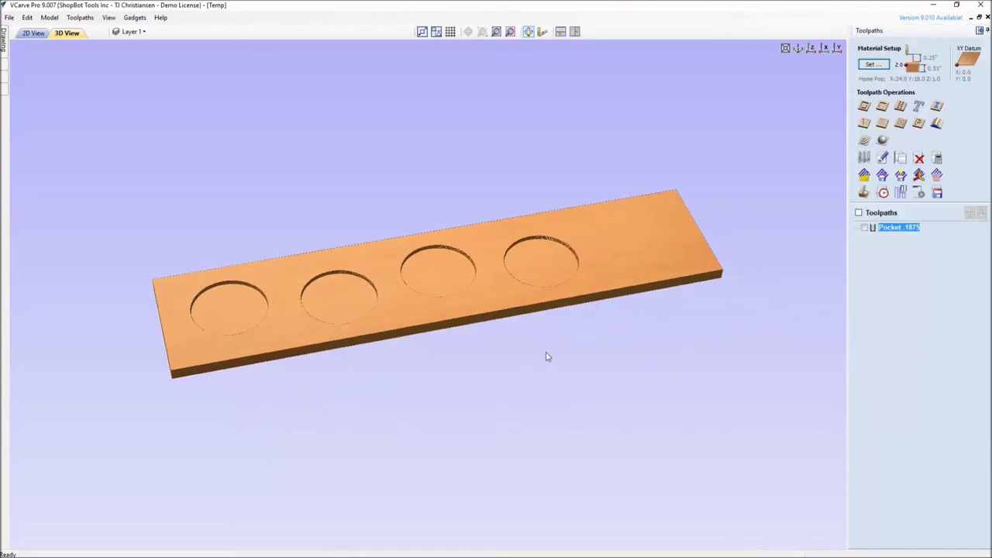
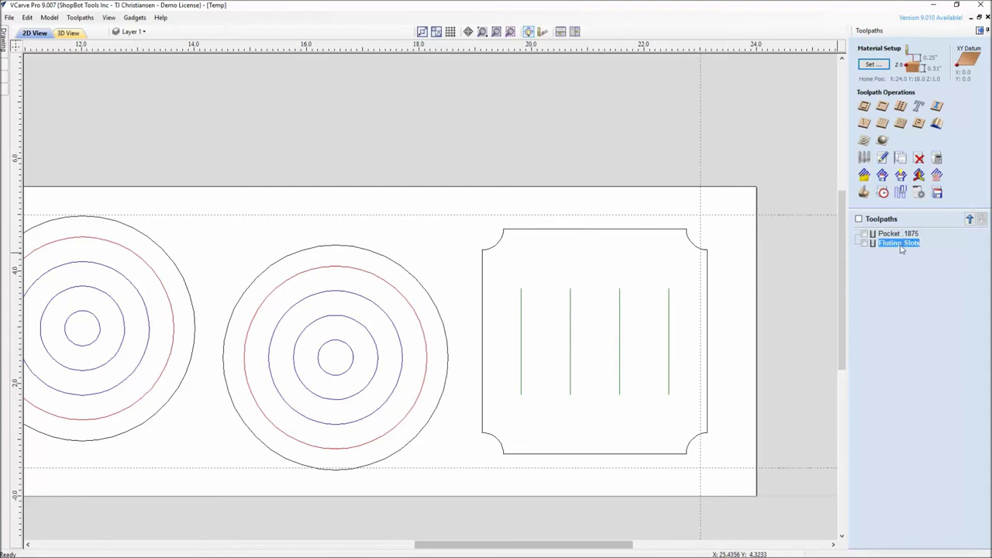
Ungroup the four vertical slot lines inside the square coaster so they are separate vectors
{"action": "mouse_move", "coordinate": [901, 248]}
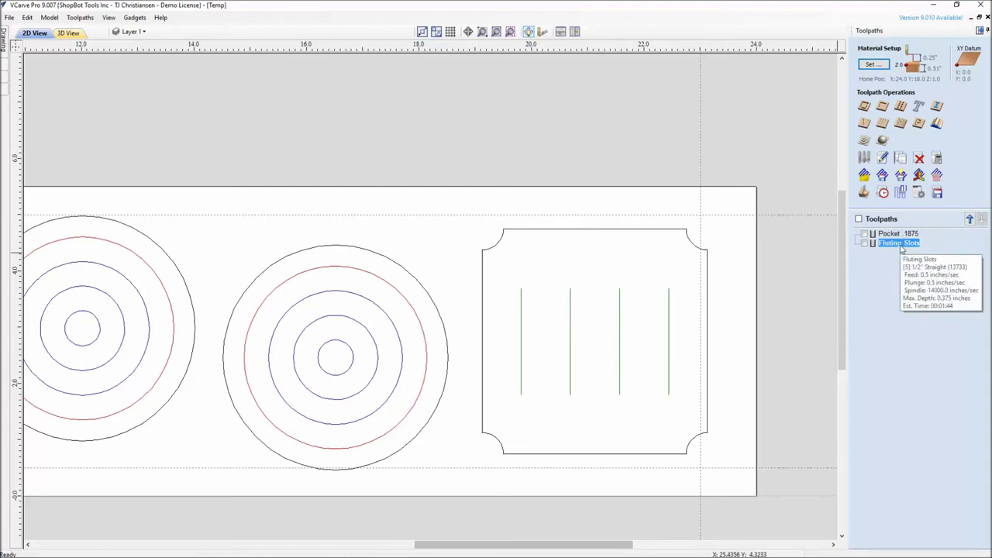
{"action": "left_click", "coordinate": [978, 29]}
{"action": "left_click", "coordinate": [583, 387]}
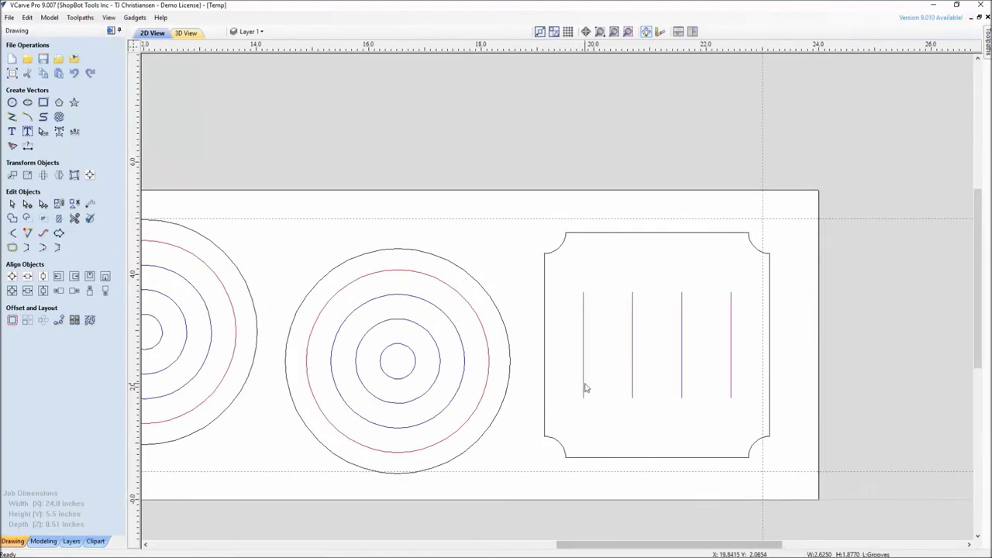
{"action": "left_click", "coordinate": [638, 443]}
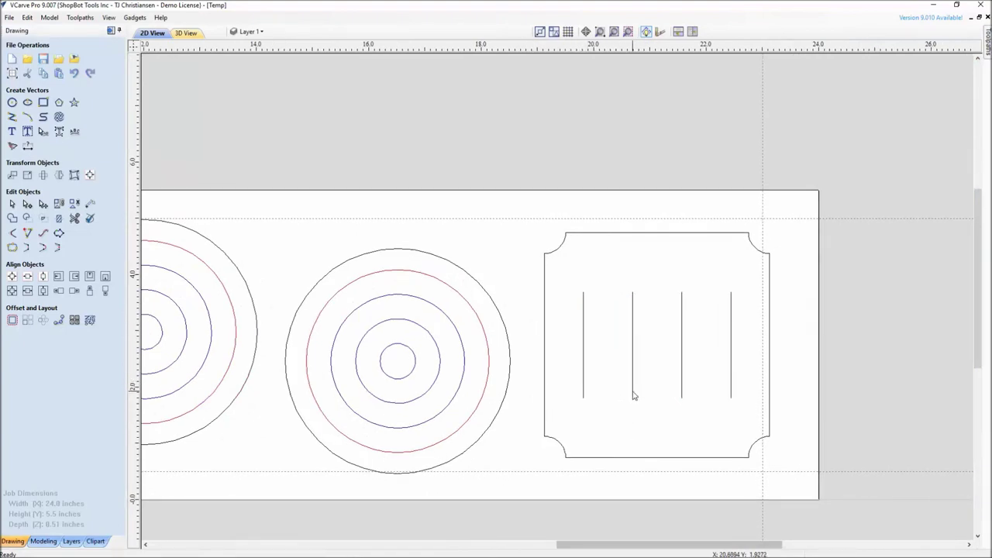
{"action": "left_click", "coordinate": [583, 379]}
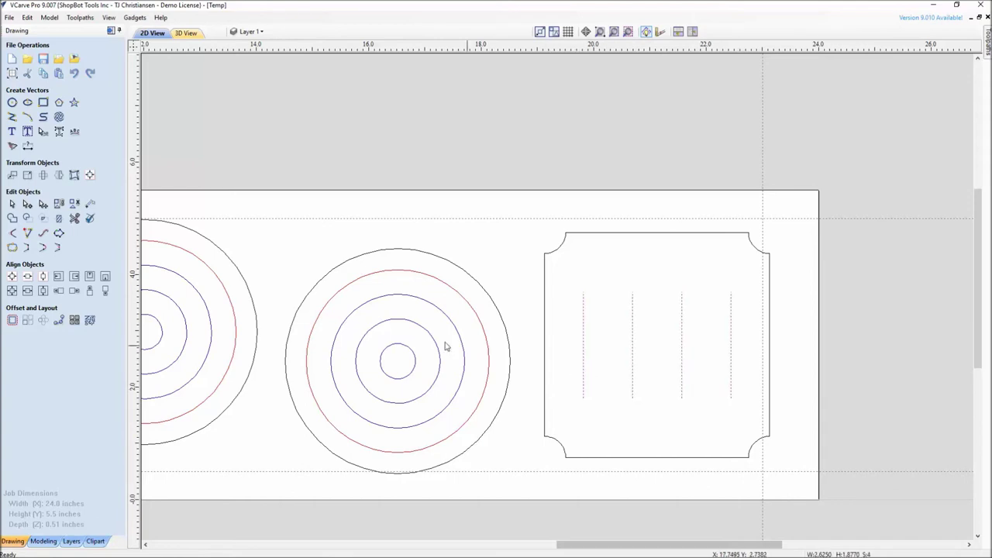
Offset the first slot line of the square coaster outwards/right by 0.02 inches, keeping the original
{"action": "left_click", "coordinate": [13, 320]}
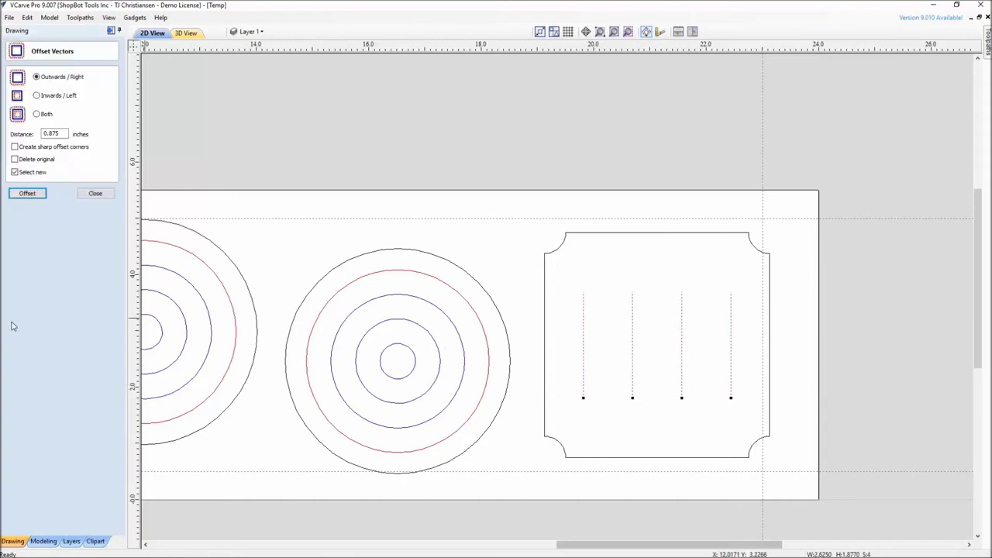
{"action": "left_click", "coordinate": [583, 398]}
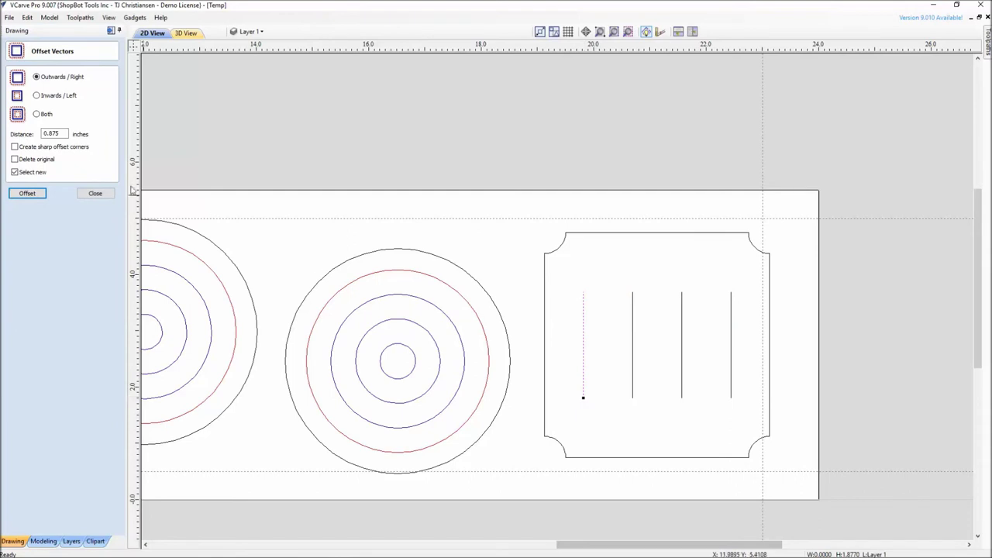
{"action": "left_click", "coordinate": [59, 135]}
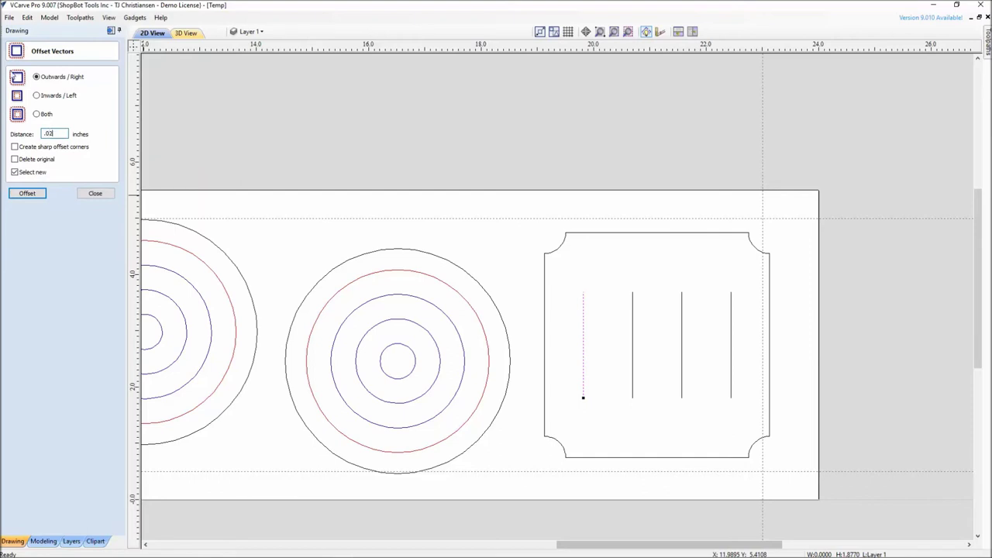
{"action": "left_click", "coordinate": [28, 193]}
Offset the other three slot lines one by one with the same 0.02 inch outward/right distance, and close the offset tool
{"action": "left_click", "coordinate": [633, 353]}
{"action": "left_click", "coordinate": [27, 194]}
{"action": "left_click", "coordinate": [681, 371]}
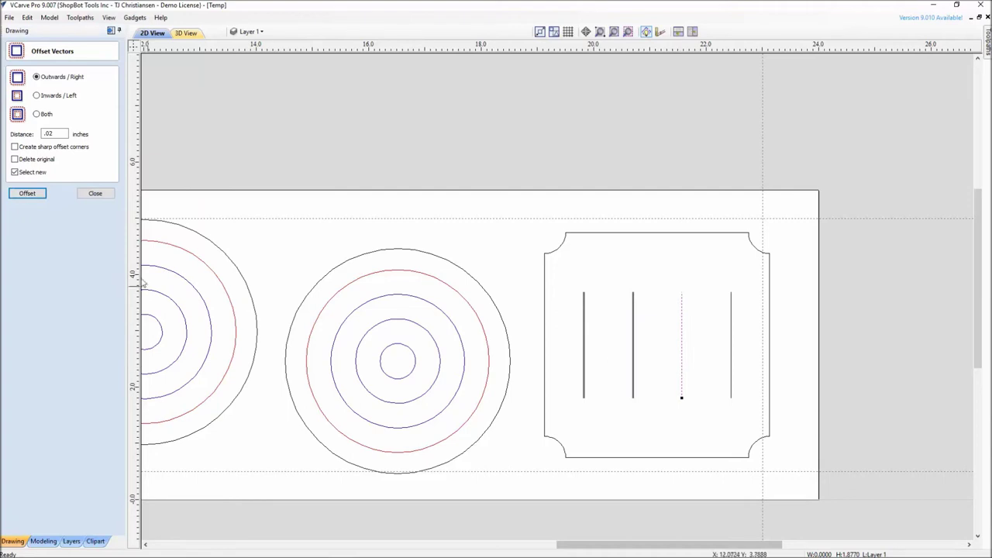
{"action": "left_click", "coordinate": [27, 194]}
{"action": "left_click", "coordinate": [731, 395]}
{"action": "left_click", "coordinate": [28, 194]}
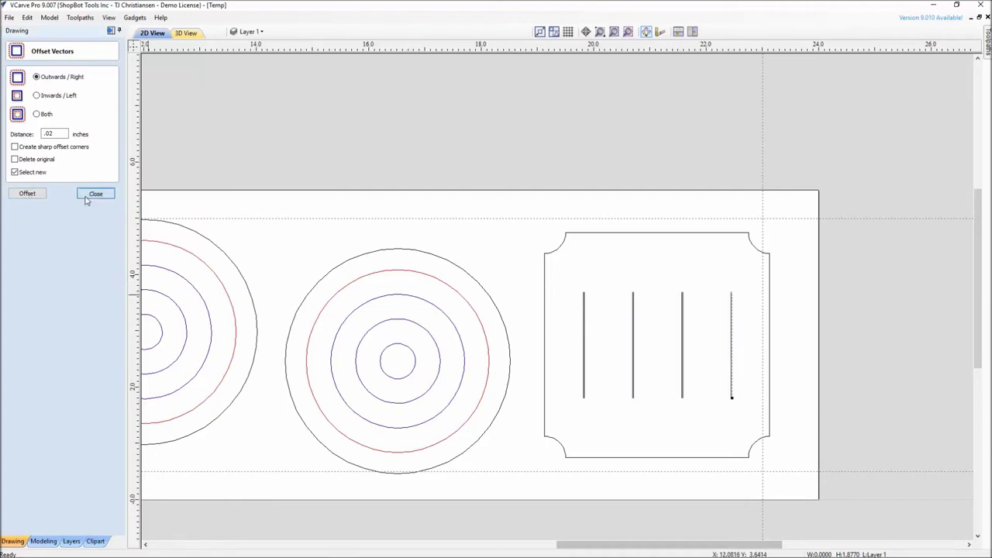
{"action": "left_click", "coordinate": [95, 194]}
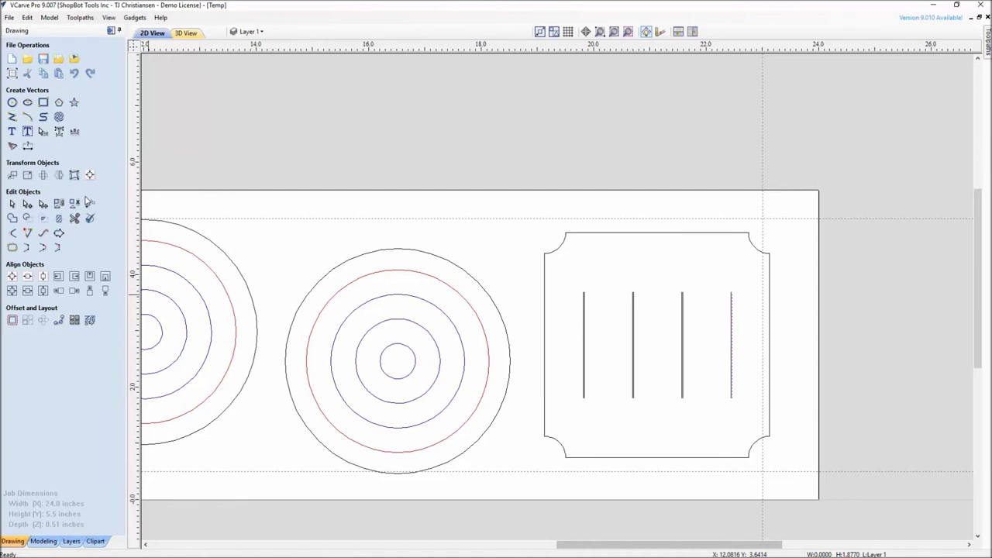
Duplicate the Fluting Slots toolpath
{"action": "left_click", "coordinate": [111, 30]}
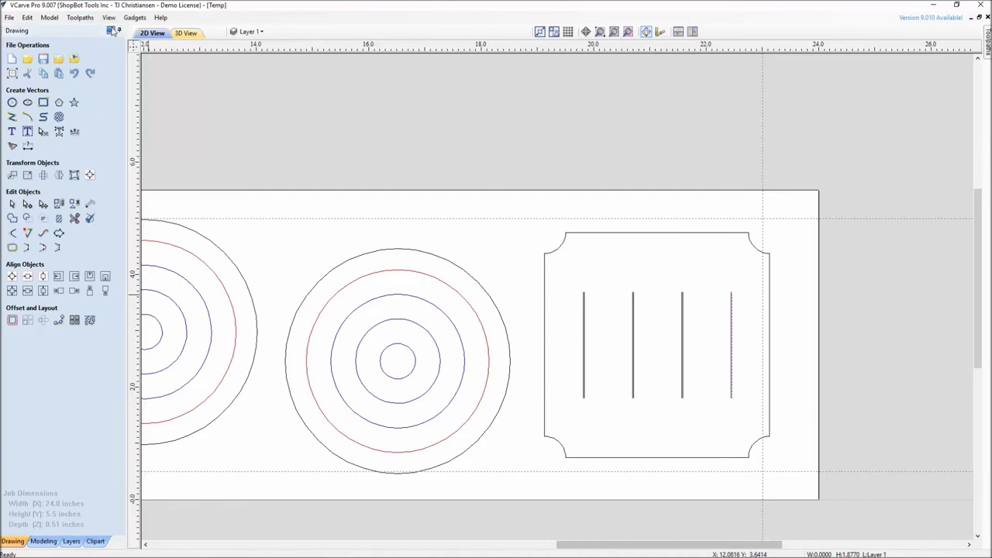
{"action": "left_click_drag", "start_coordinate": [446, 284], "coordinate": [632, 425]}
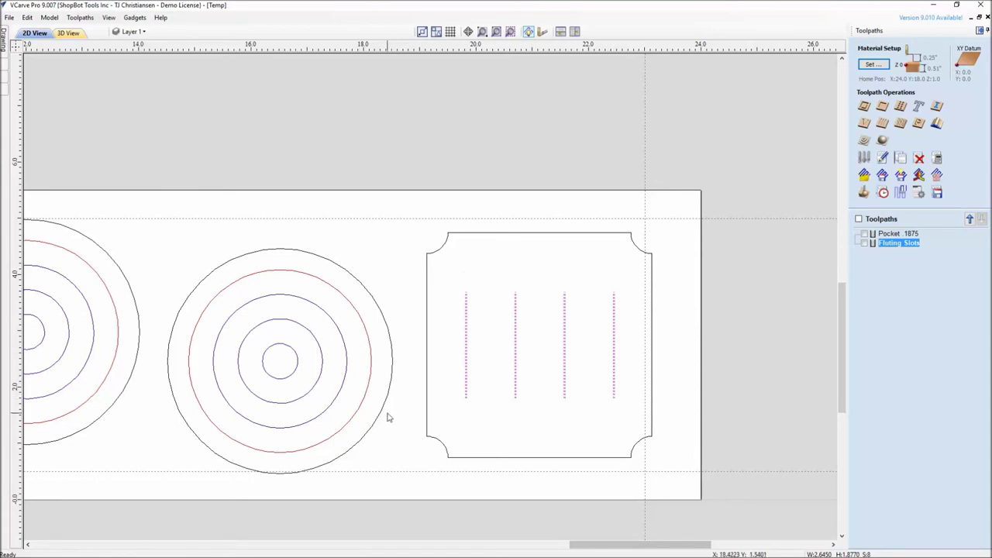
{"action": "scroll", "coordinate": [590, 397], "scroll_direction": "up", "scroll_amount": 1}
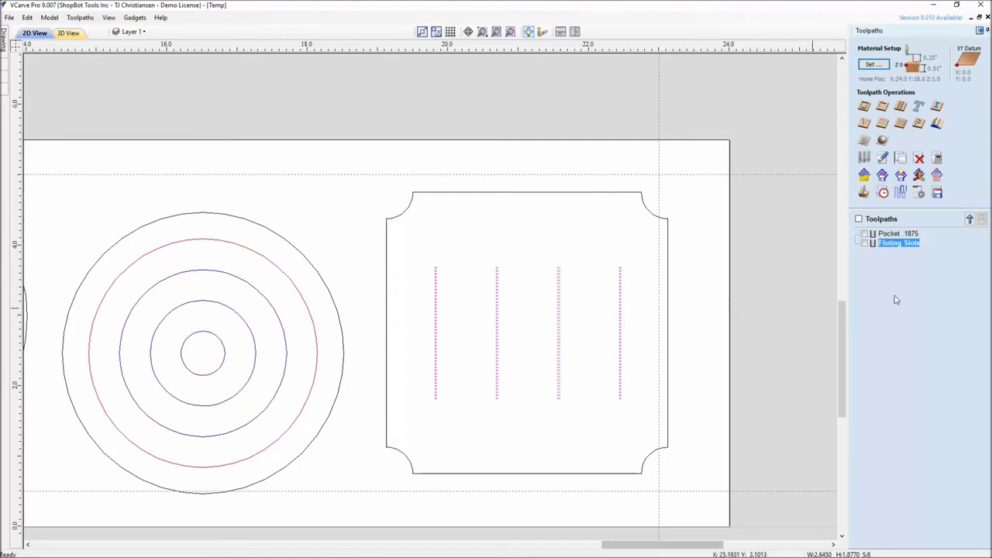
{"action": "left_click", "coordinate": [903, 245]}
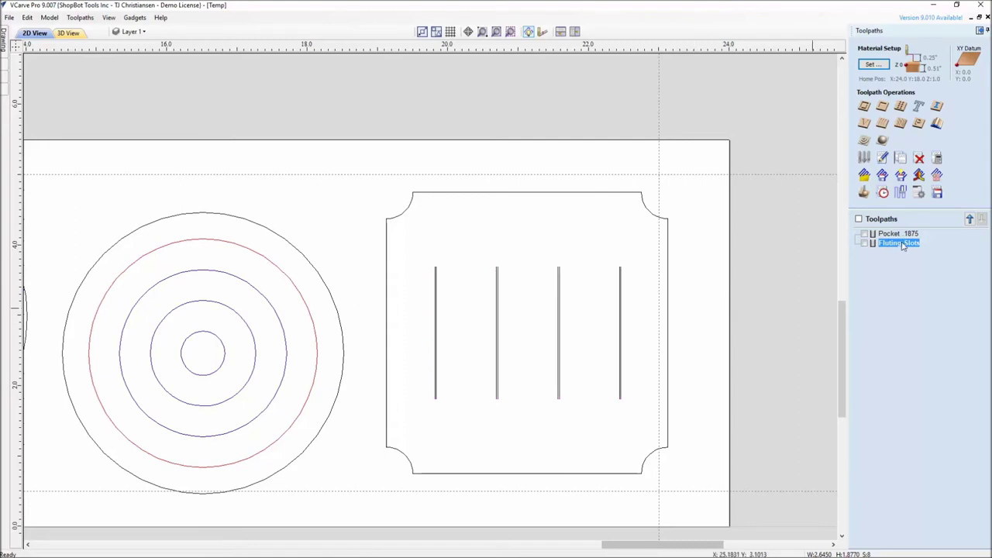
{"action": "right_click", "coordinate": [903, 245]}
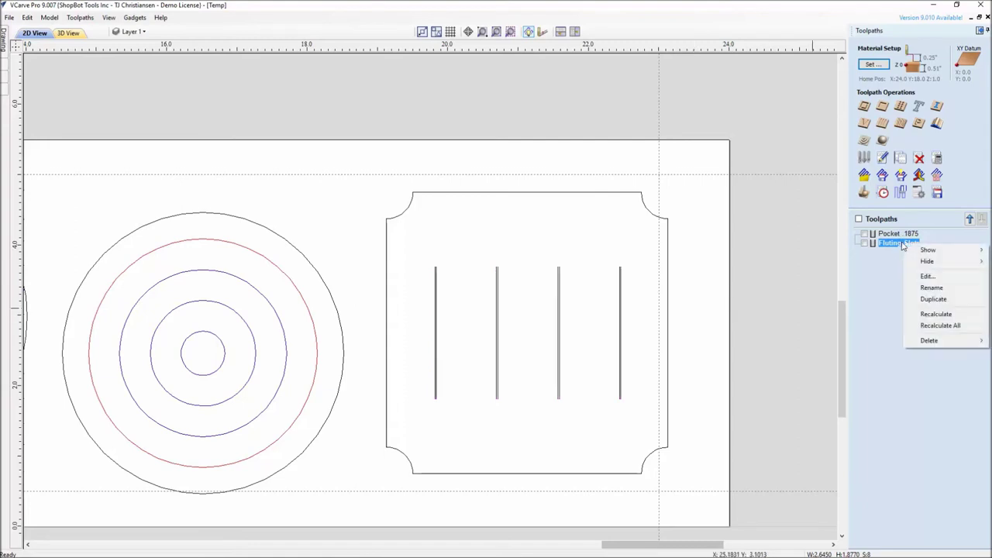
{"action": "left_click", "coordinate": [915, 300]}
Assign only the four offset slot lines to the duplicated fluting toolpath and calculate it
{"action": "double_click", "coordinate": [903, 253]}
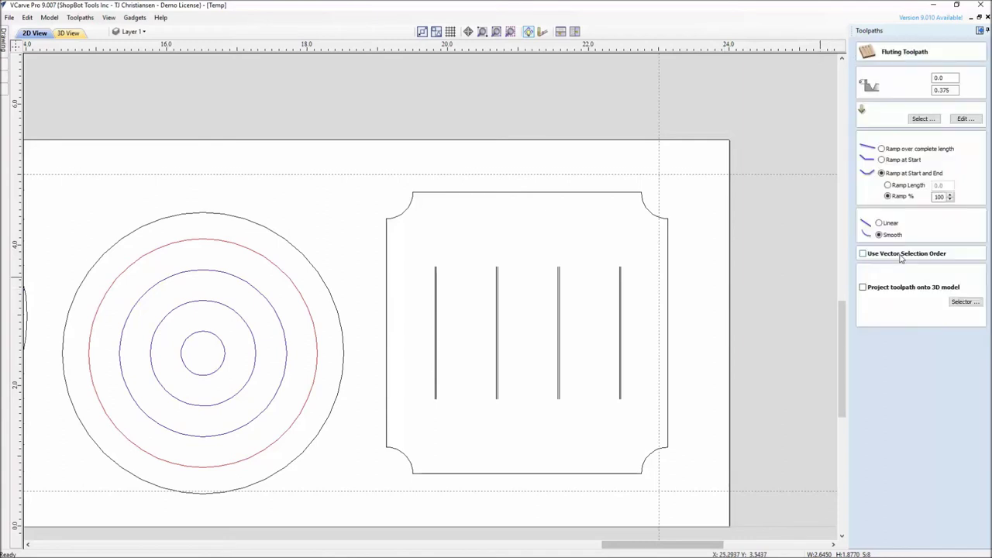
{"action": "scroll", "coordinate": [454, 350], "scroll_direction": "up", "scroll_amount": 2}
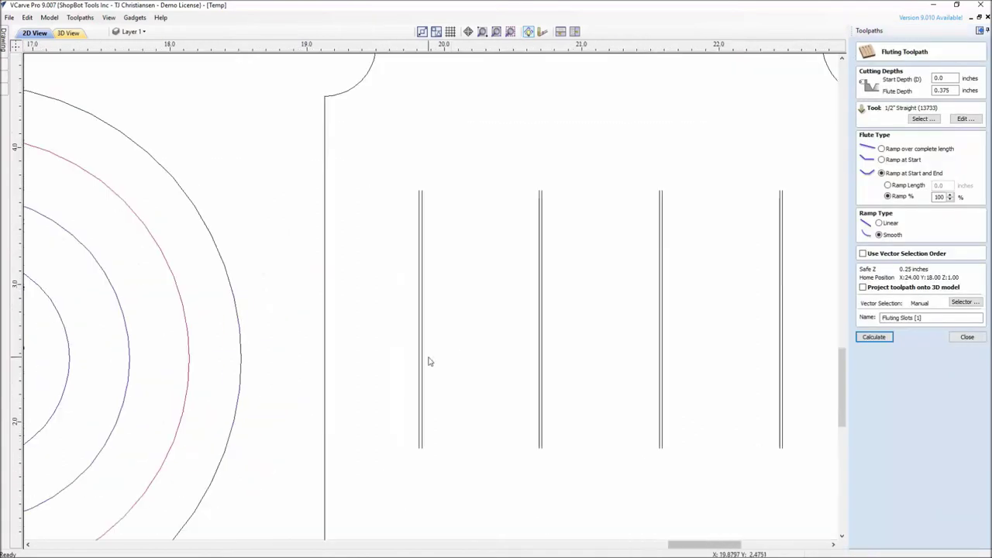
{"action": "left_click", "coordinate": [422, 364]}
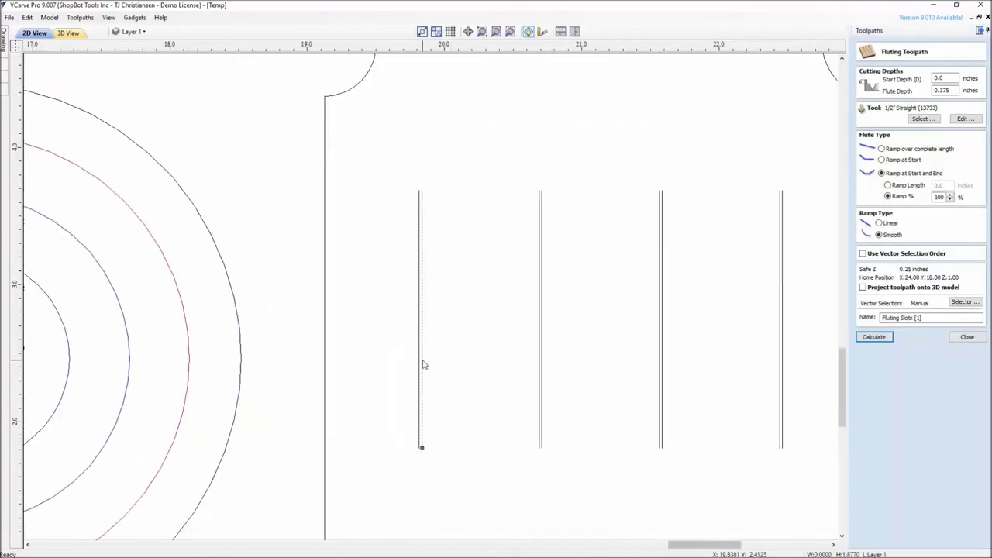
{"action": "left_click", "coordinate": [541, 386], "text": "shift"}
{"action": "left_click", "coordinate": [661, 389], "text": "shift"}
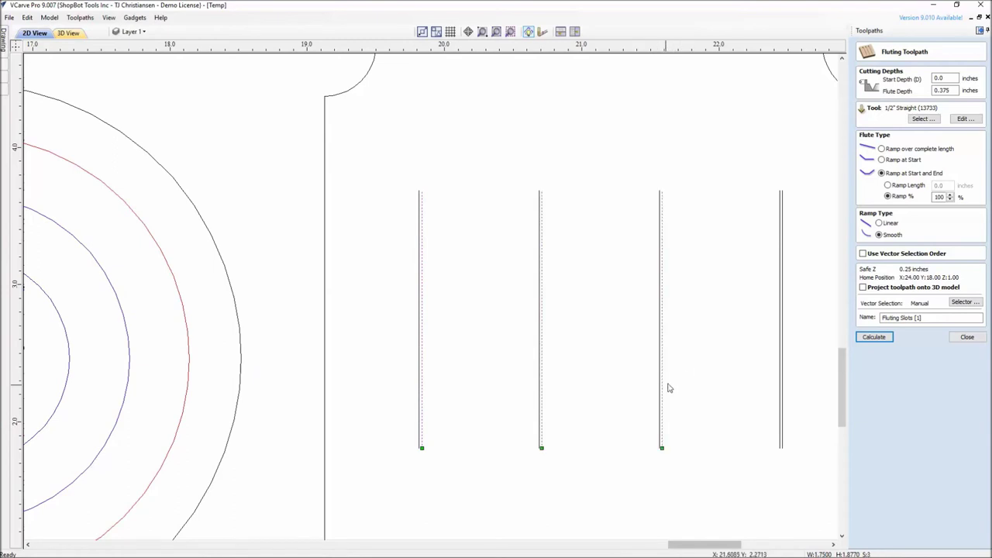
{"action": "left_click", "coordinate": [782, 377], "text": "shift"}
{"action": "scroll", "coordinate": [784, 377], "scroll_direction": "down", "scroll_amount": 2}
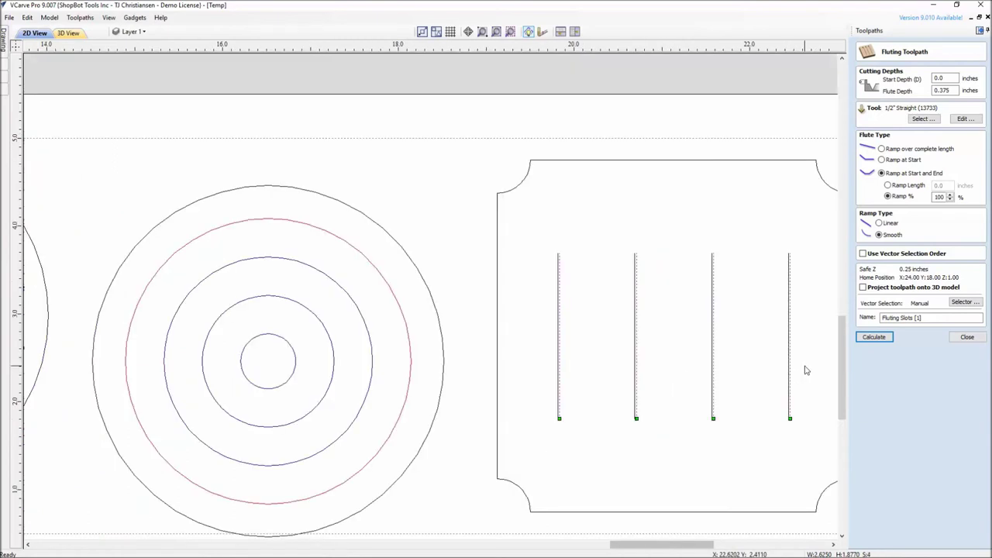
{"action": "left_click", "coordinate": [868, 337]}
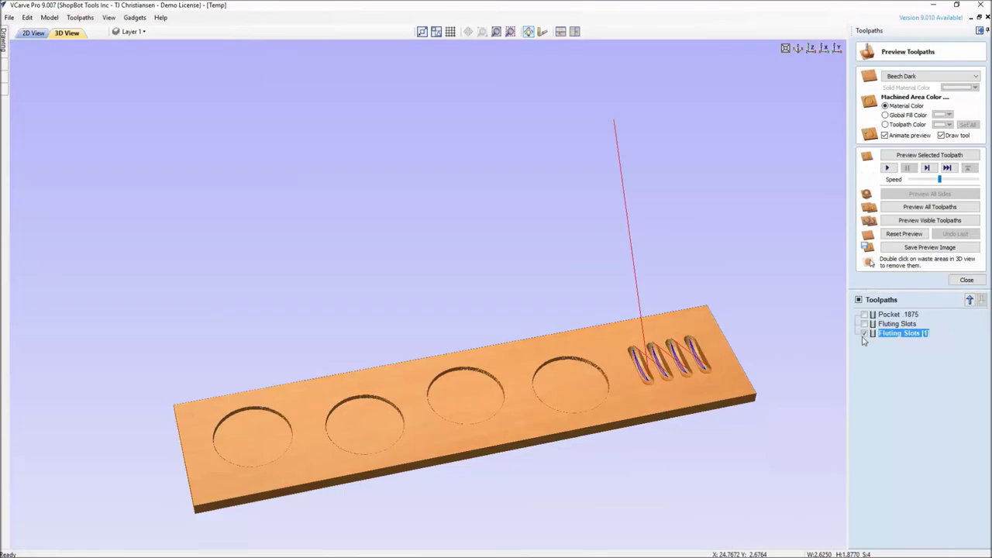
Inspect the duplicated fluting toolpath on the board in 3D and run a preview of the visible toolpaths
{"action": "left_click_drag", "start_coordinate": [707, 413], "coordinate": [634, 392]}
{"action": "scroll", "coordinate": [614, 392], "scroll_direction": "up", "scroll_amount": 4}
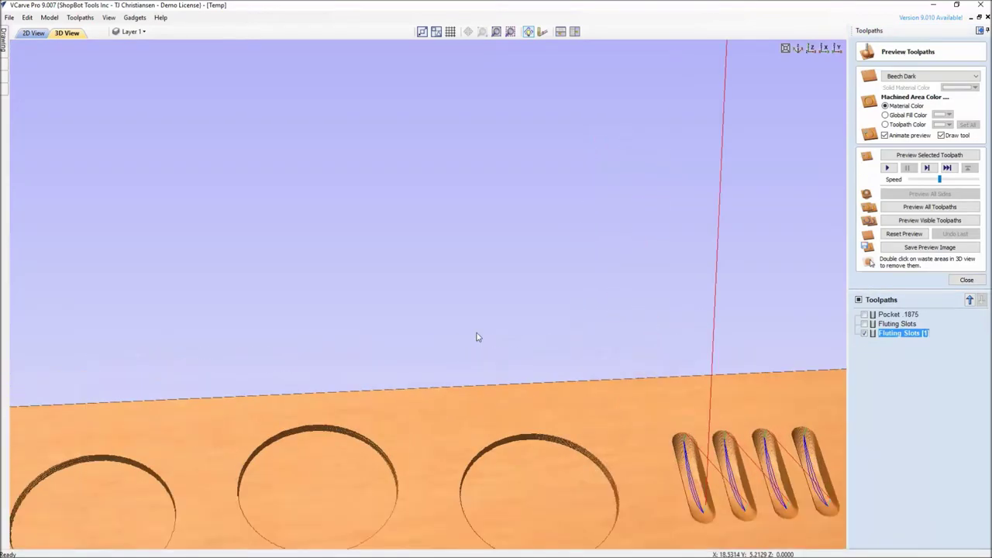
{"action": "scroll", "coordinate": [476, 337], "scroll_direction": "down", "scroll_amount": 4}
{"action": "left_click_drag", "start_coordinate": [450, 325], "coordinate": [465, 303]}
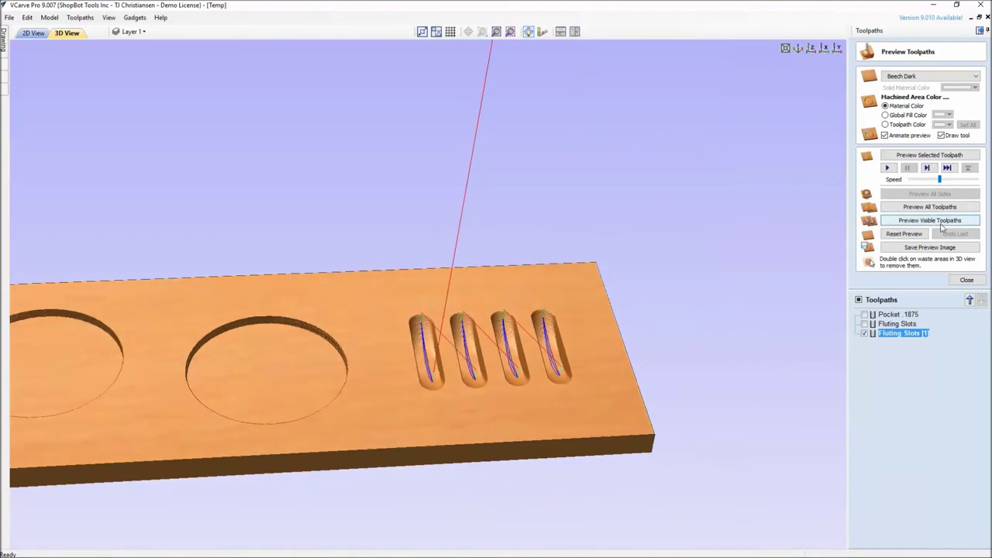
{"action": "left_click", "coordinate": [937, 223]}
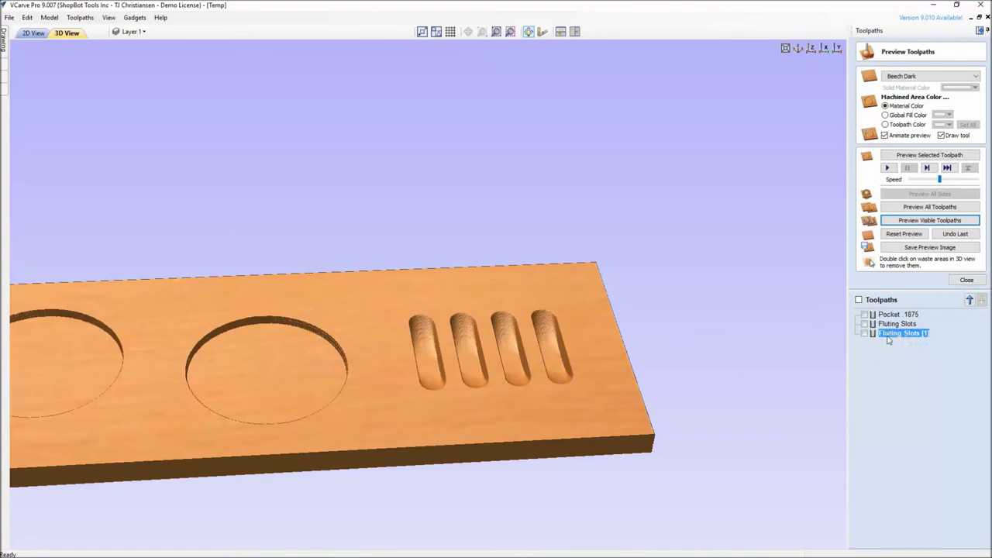
{"action": "mouse_move", "coordinate": [891, 331]}
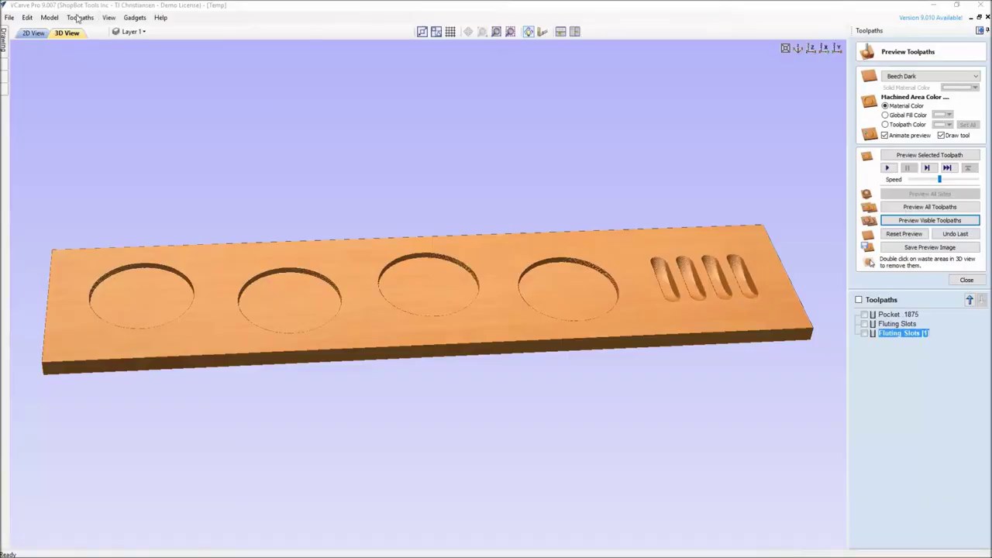
Return to the 2D layout, close the toolpath preview and delete the duplicated Fluting Slots [1] toolpath
{"action": "left_click", "coordinate": [35, 34]}
{"action": "middle_click_drag", "start_coordinate": [659, 389], "coordinate": [555, 293]}
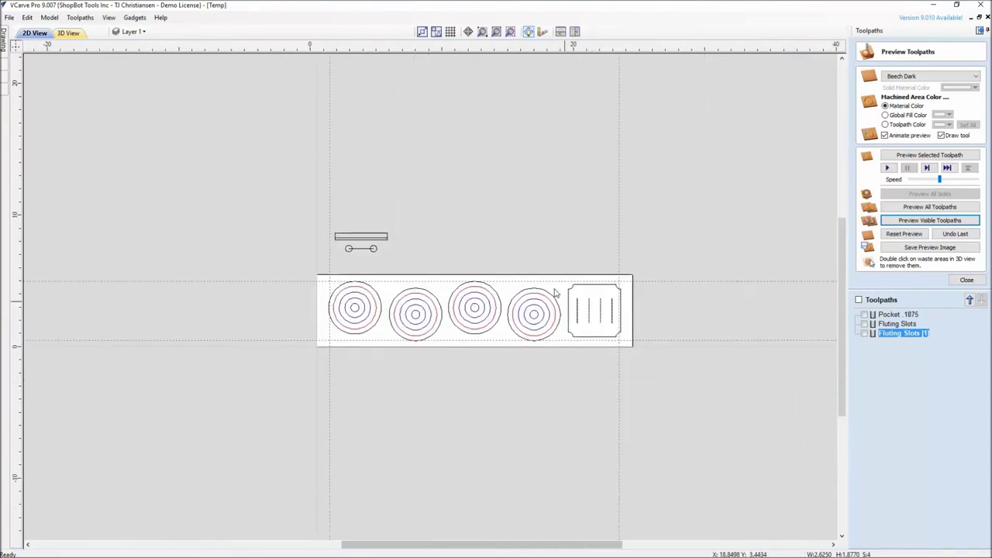
{"action": "scroll", "coordinate": [686, 383], "scroll_direction": "up", "scroll_amount": 3}
{"action": "left_click", "coordinate": [966, 280]}
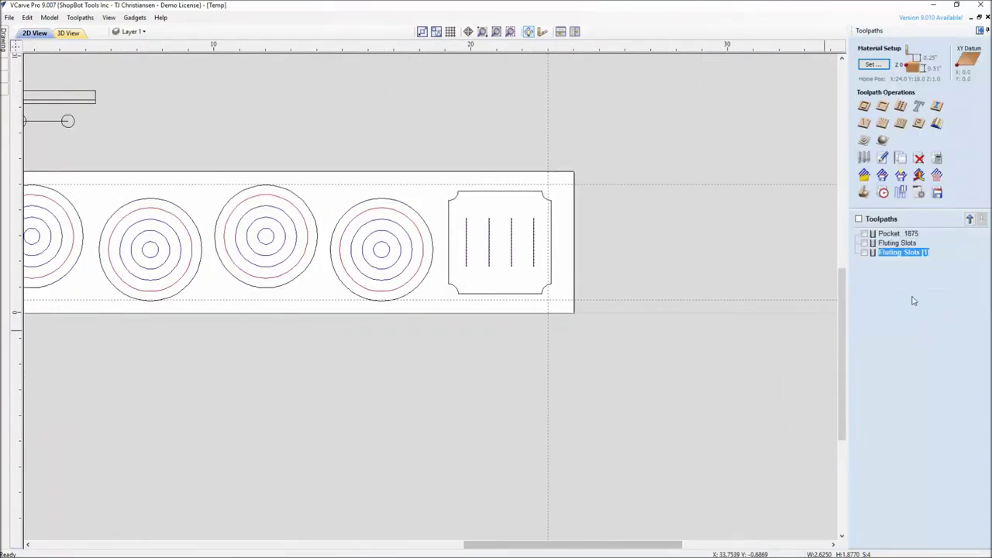
{"action": "right_click", "coordinate": [893, 254]}
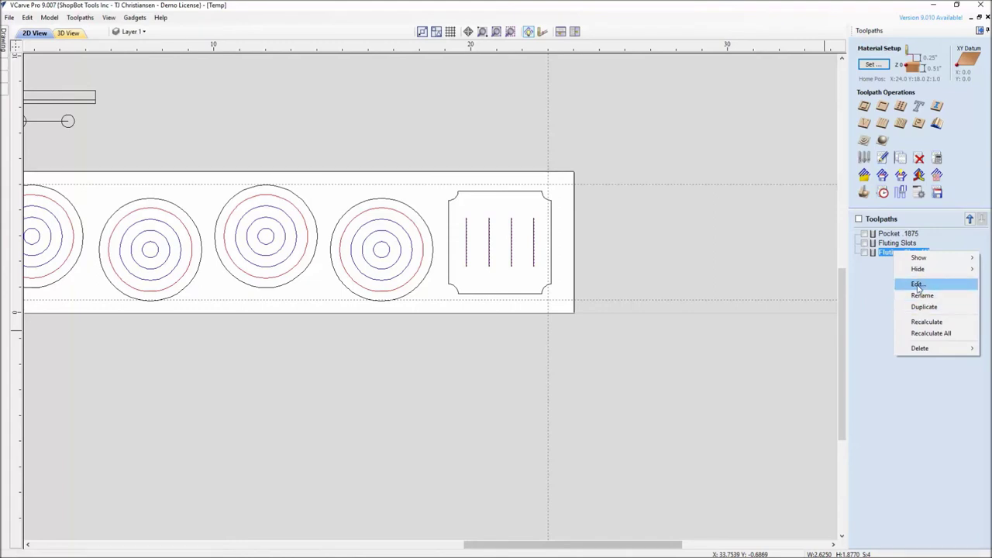
{"action": "mouse_move", "coordinate": [921, 349]}
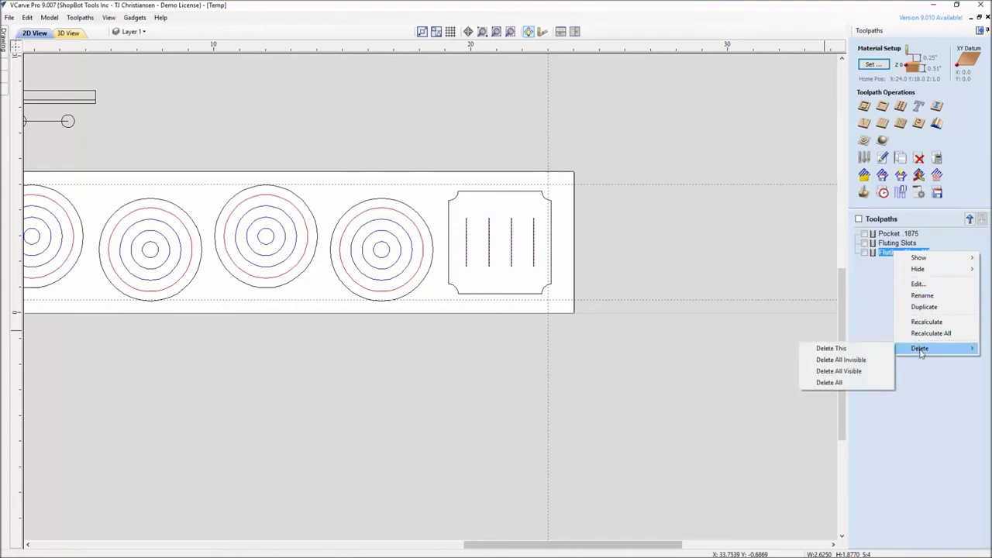
{"action": "left_click", "coordinate": [823, 350]}
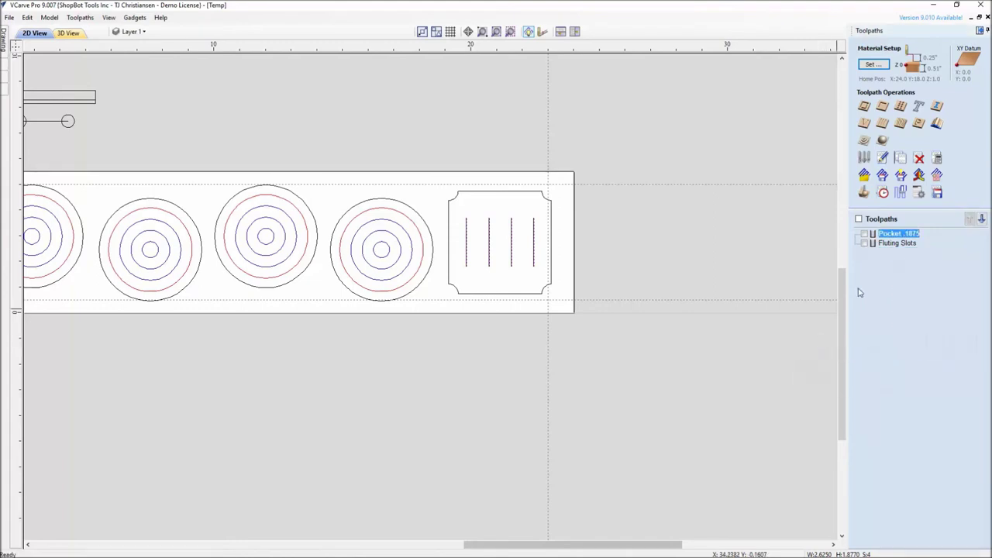
Reopen the Fluting Slots toolpath, select all the original and offset slot lines for it, and close it without recalculating
{"action": "double_click", "coordinate": [895, 244]}
{"action": "scroll", "coordinate": [534, 225], "scroll_direction": "up", "scroll_amount": 3}
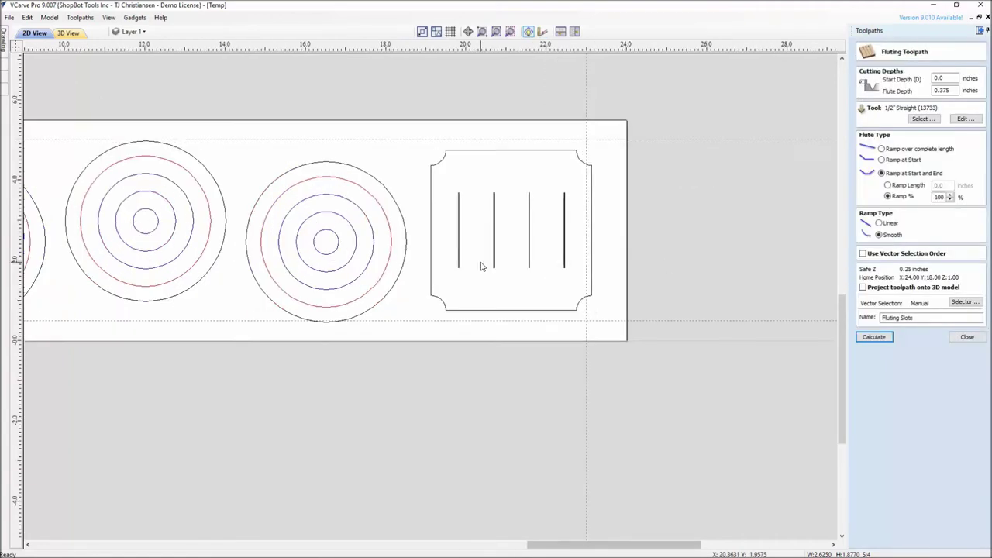
{"action": "left_click_drag", "start_coordinate": [409, 212], "coordinate": [562, 332]}
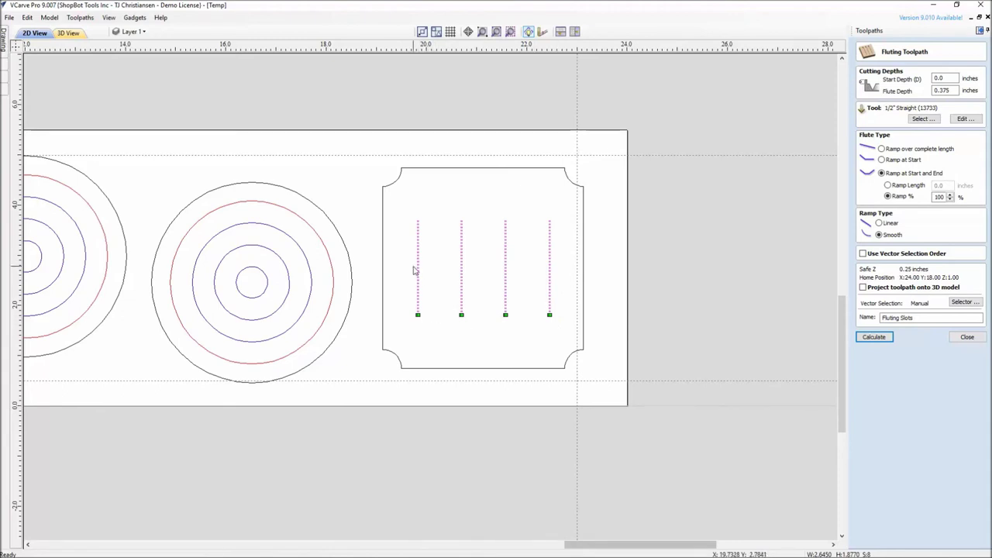
{"action": "scroll", "coordinate": [421, 276], "scroll_direction": "up", "scroll_amount": 1}
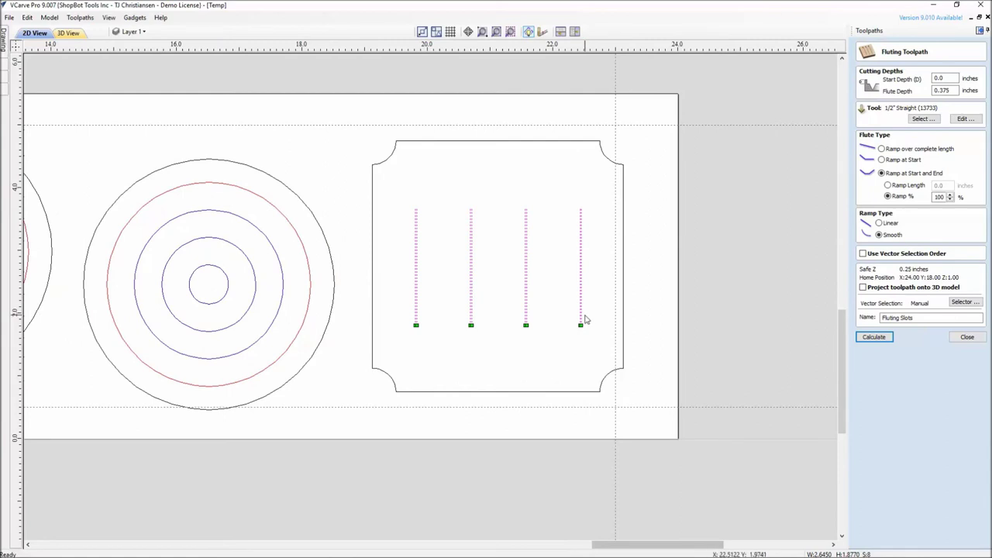
{"action": "left_click", "coordinate": [966, 337]}
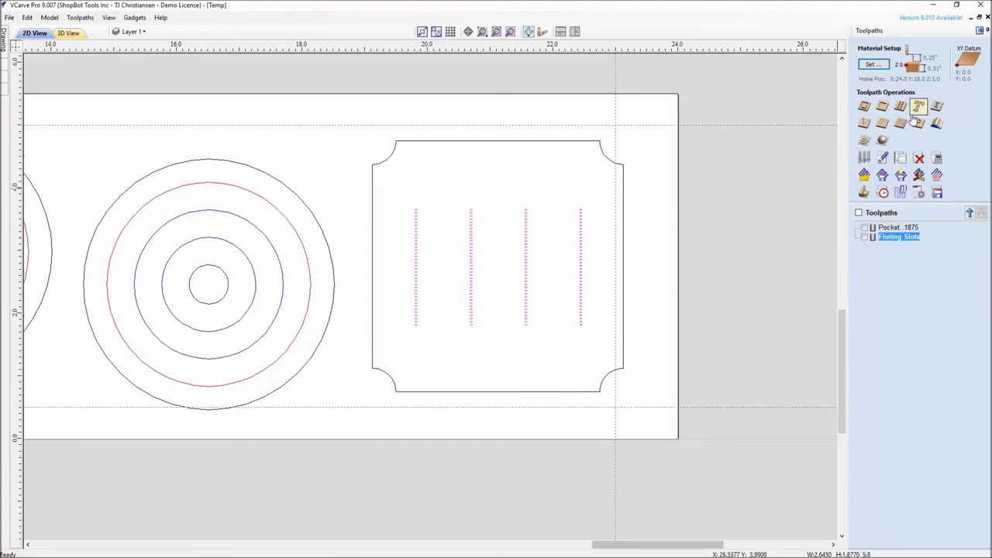
{"action": "scroll", "coordinate": [545, 334], "scroll_direction": "up", "scroll_amount": 2}
{"action": "scroll", "coordinate": [604, 403], "scroll_direction": "down", "scroll_amount": 1}
{"action": "scroll", "coordinate": [605, 403], "scroll_direction": "down", "scroll_amount": 1}
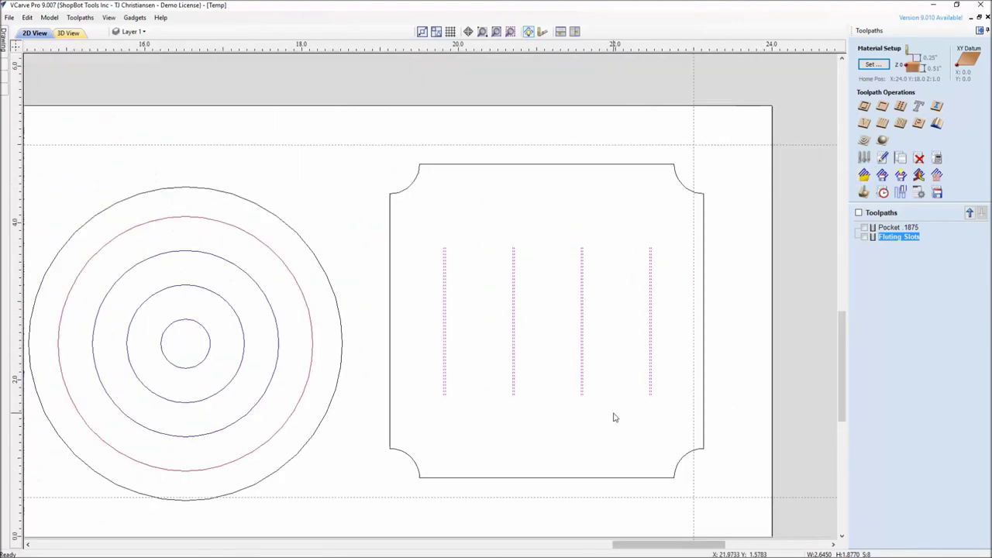
Try to centre the ungrouped slot lines on the square coaster outline, and undo it
{"action": "left_click", "coordinate": [978, 31]}
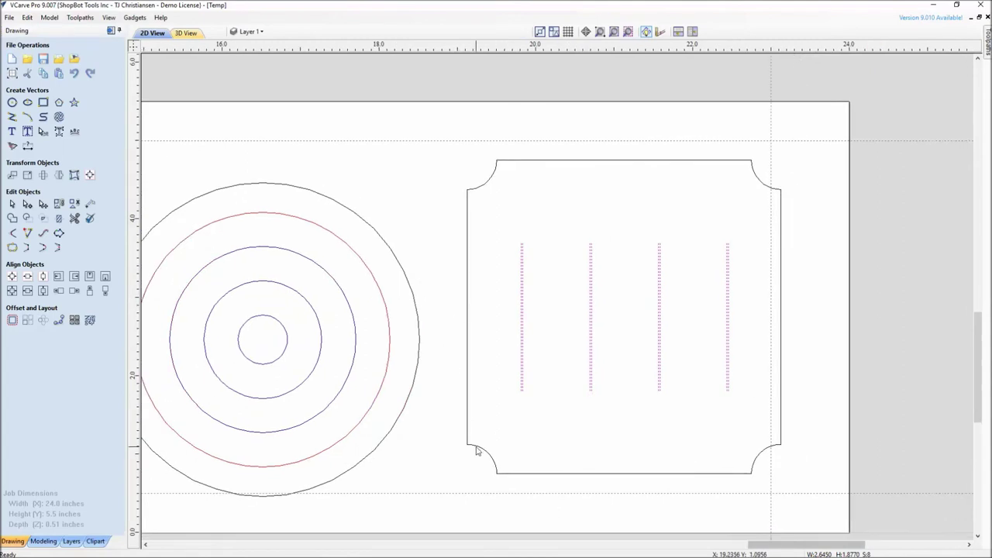
{"action": "left_click", "coordinate": [558, 474]}
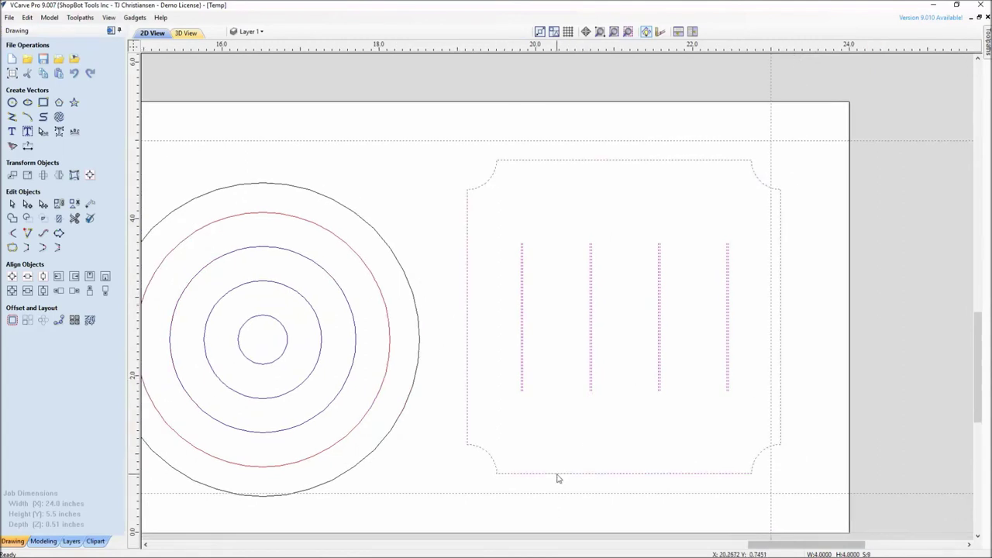
{"action": "left_click", "coordinate": [12, 291]}
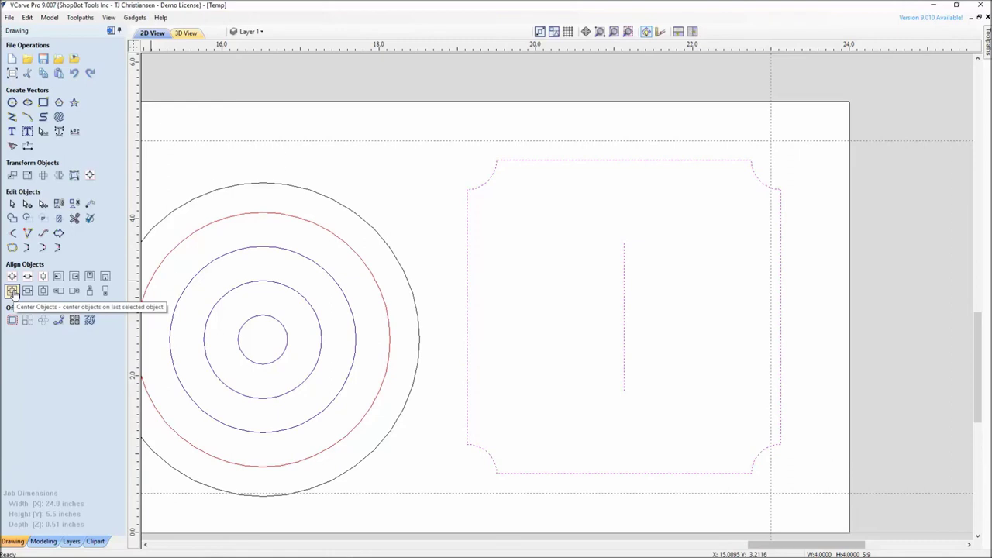
{"action": "left_click", "coordinate": [75, 319]}
{"action": "left_click", "coordinate": [618, 416]}
Group all the slot lines and centre the group on the square coaster outline
{"action": "left_click_drag", "start_coordinate": [517, 222], "coordinate": [751, 409]}
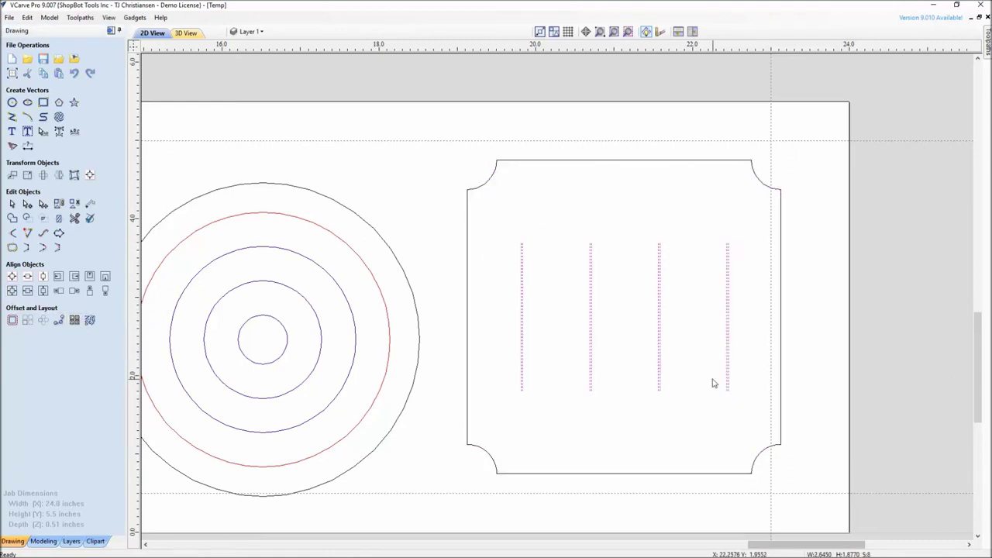
{"action": "left_click", "coordinate": [74, 203]}
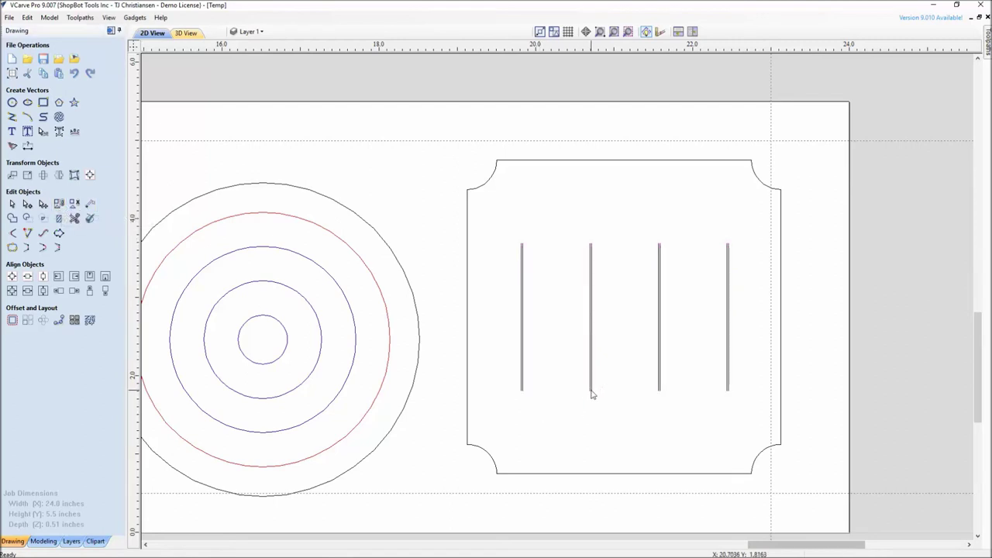
{"action": "left_click", "coordinate": [467, 407]}
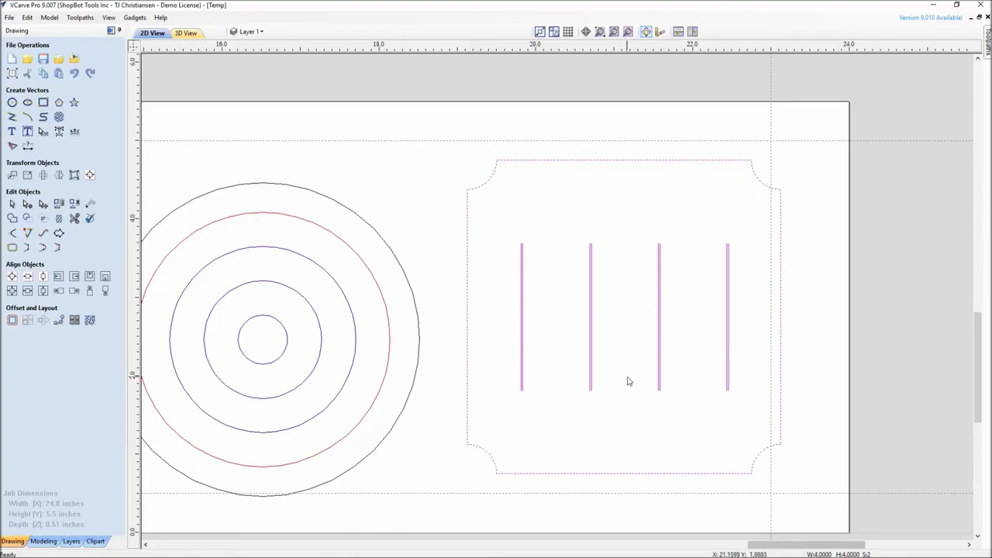
{"action": "scroll", "coordinate": [627, 380], "scroll_direction": "up", "scroll_amount": 1}
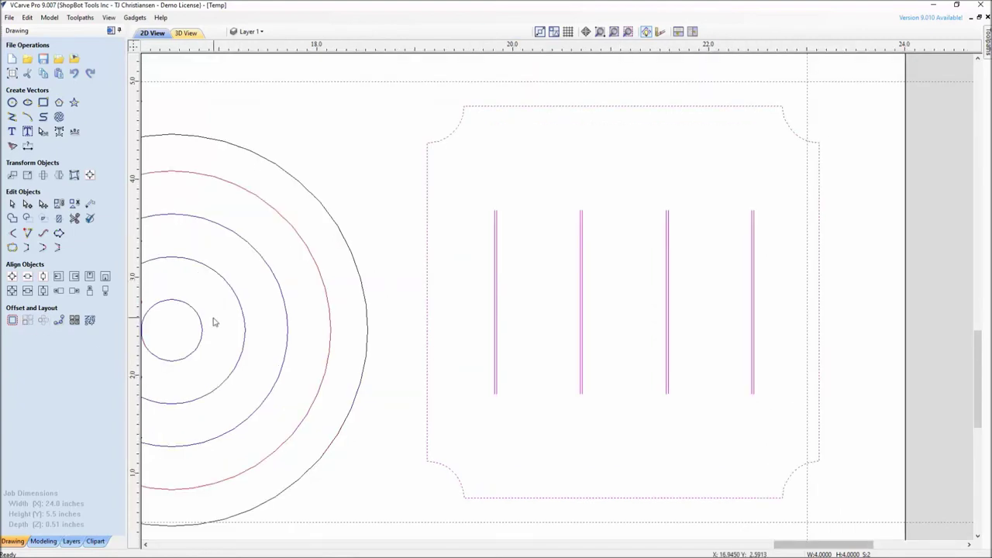
{"action": "left_click", "coordinate": [12, 293]}
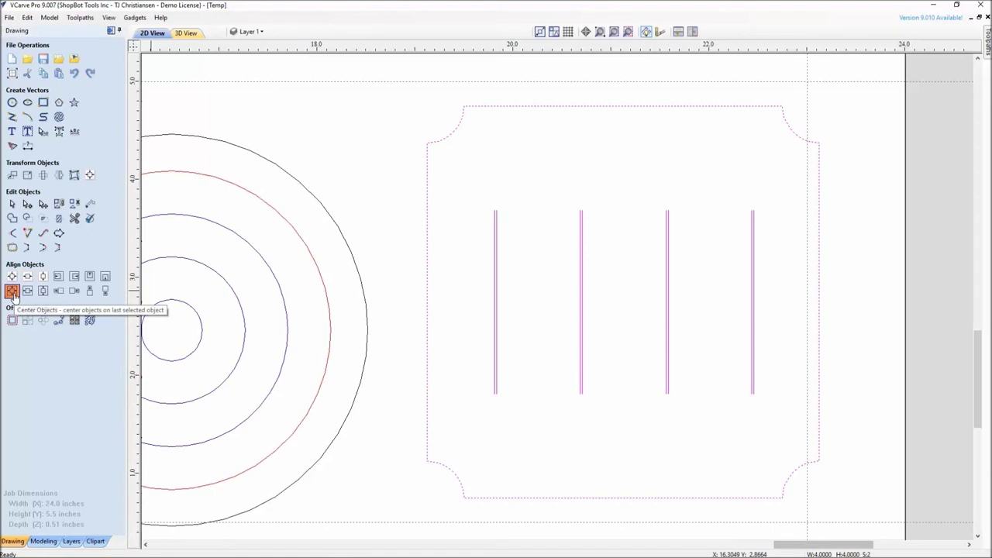
{"action": "left_click", "coordinate": [539, 315]}
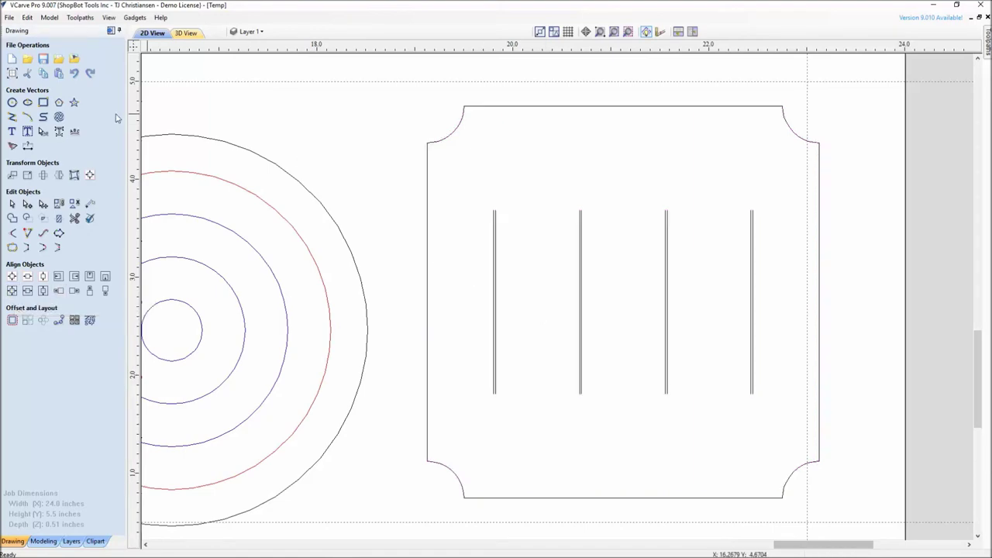
Reopen the Fluting Slots toolpath, assign the grouped slot lines inside the square coaster to it, and recalculate it
{"action": "left_click", "coordinate": [111, 30]}
{"action": "scroll", "coordinate": [594, 299], "scroll_direction": "down", "scroll_amount": 3}
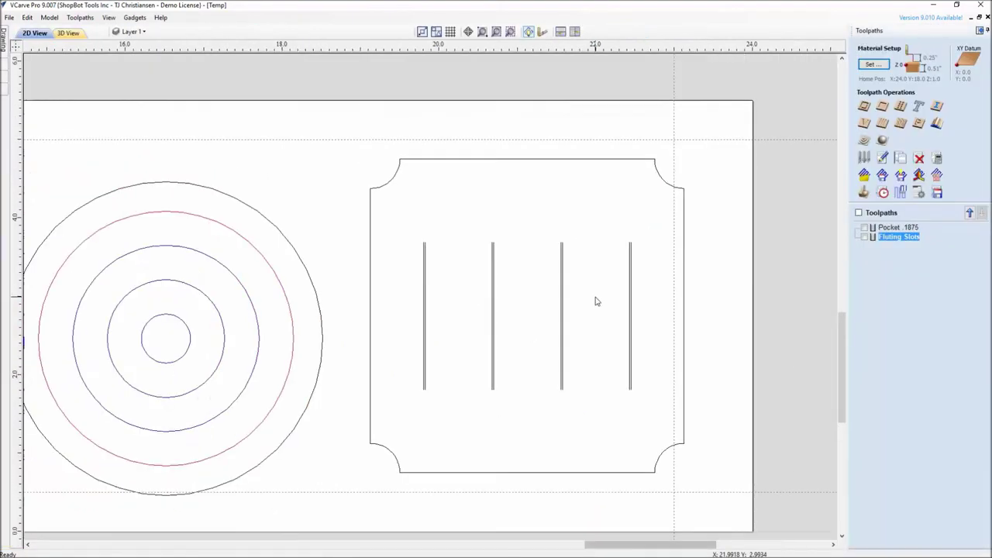
{"action": "double_click", "coordinate": [901, 237]}
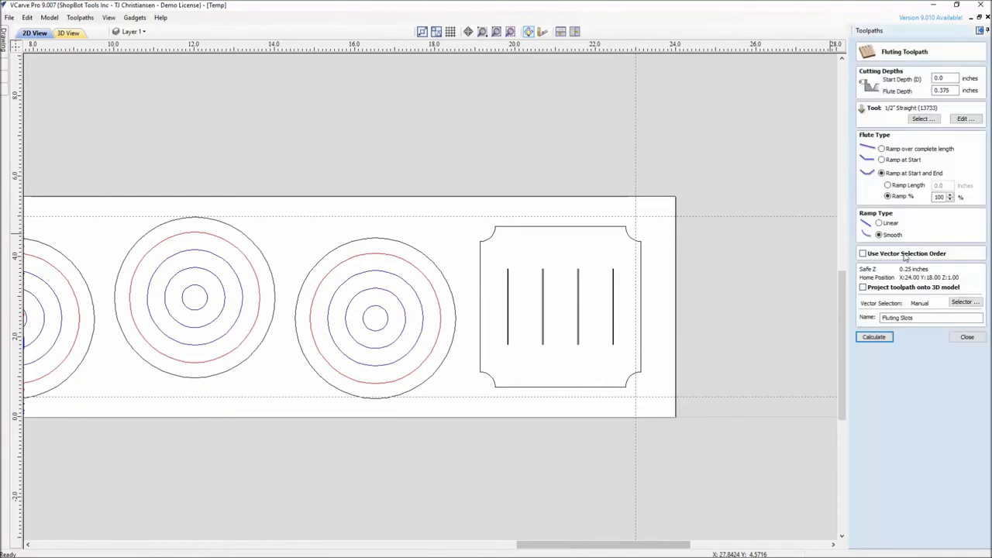
{"action": "left_click_drag", "start_coordinate": [586, 353], "coordinate": [568, 339]}
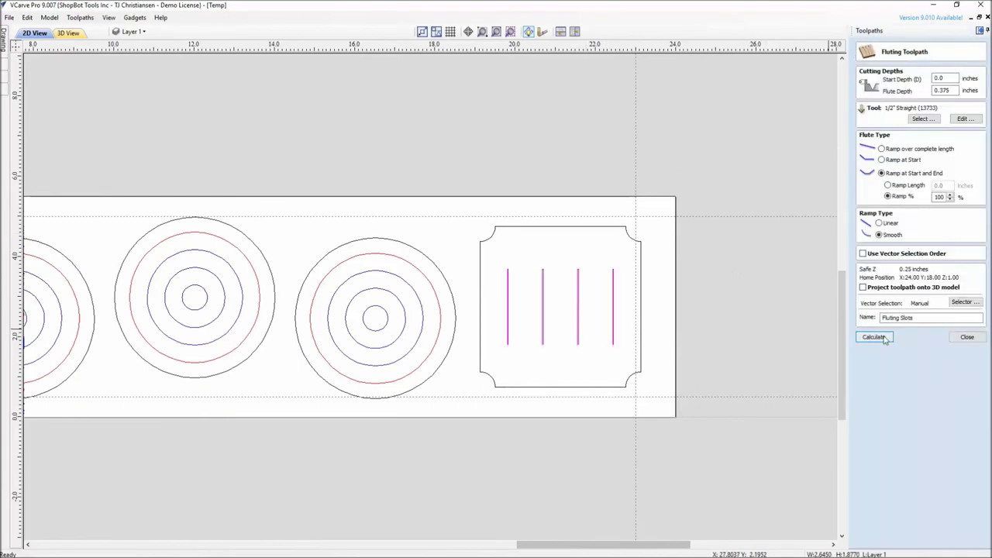
{"action": "scroll", "coordinate": [517, 326], "scroll_direction": "up", "scroll_amount": 3}
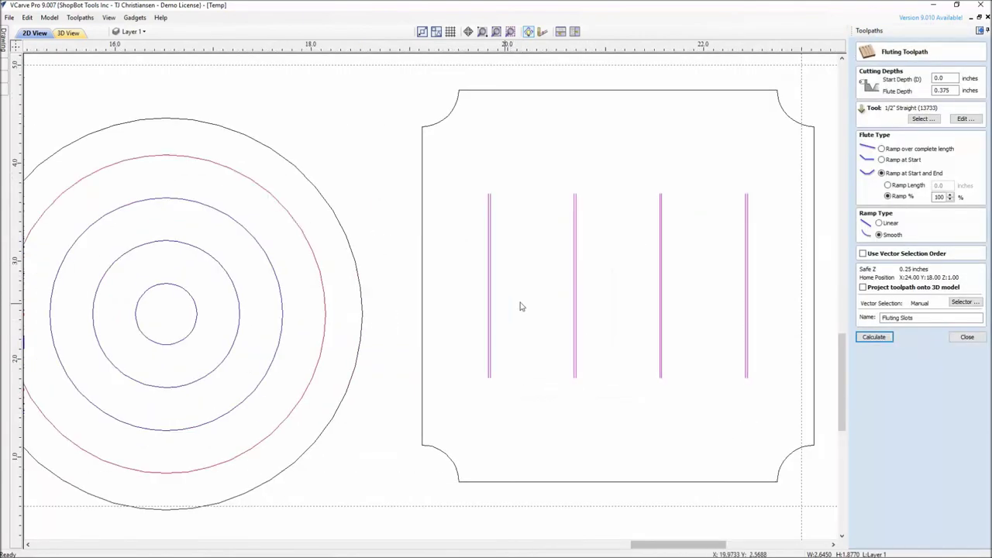
{"action": "left_click", "coordinate": [874, 339]}
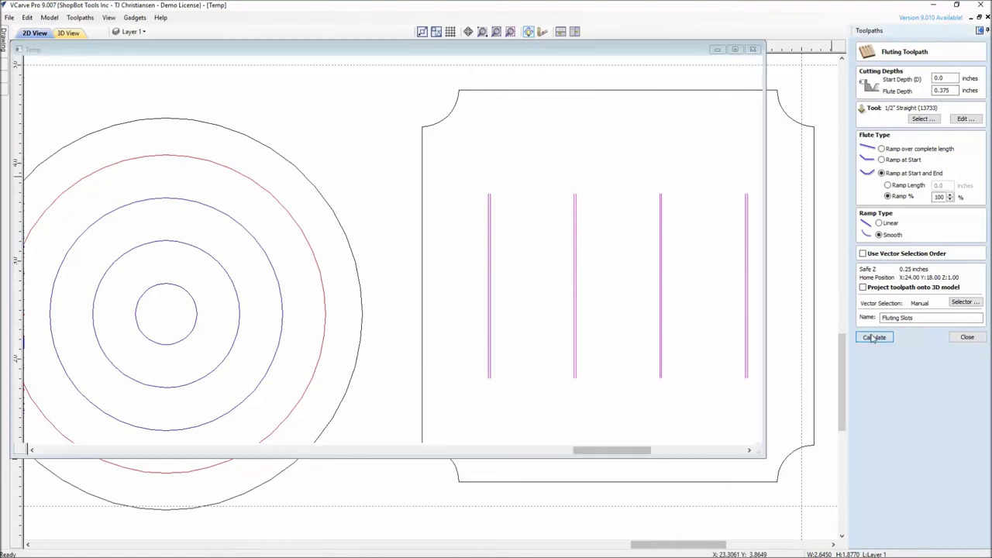
Inspect the recalculated fluting toolpath on the board in 3D, close the preview and return to the full 2D layout
{"action": "left_click_drag", "start_coordinate": [613, 420], "coordinate": [573, 391]}
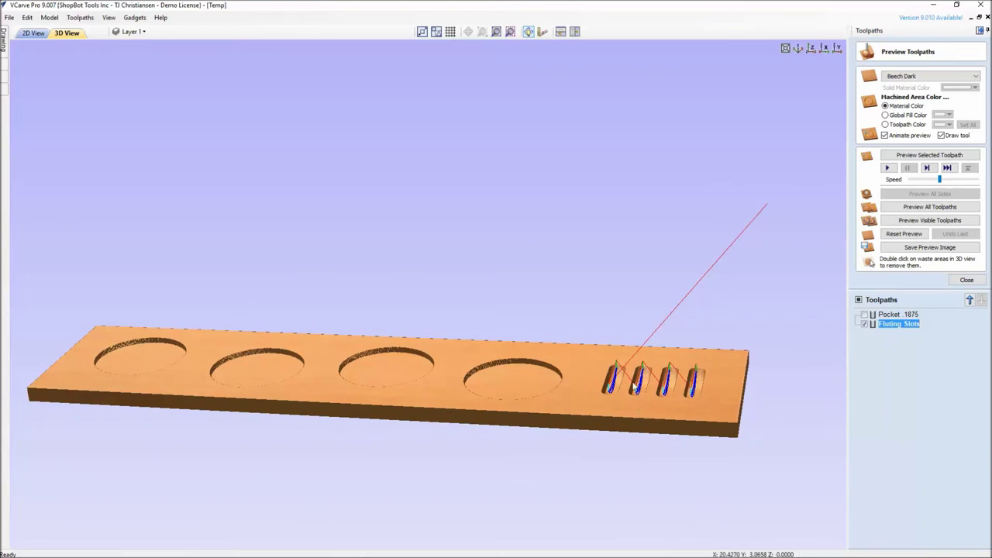
{"action": "left_click", "coordinate": [958, 281]}
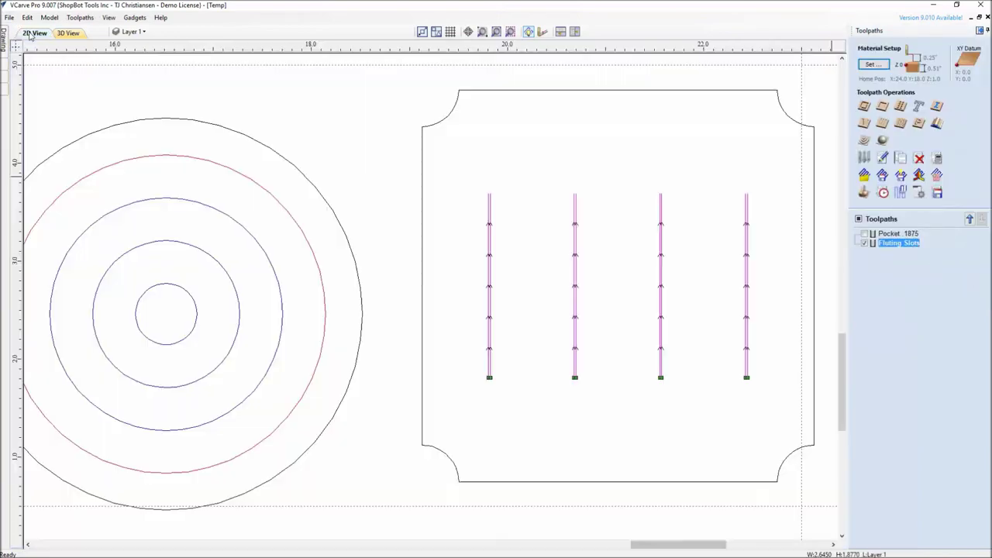
{"action": "left_click", "coordinate": [32, 33]}
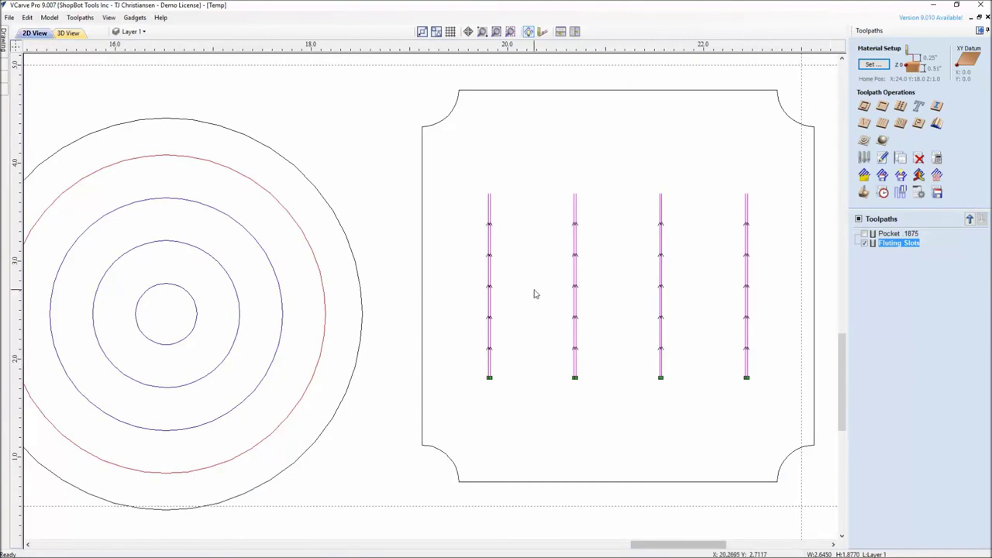
{"action": "scroll", "coordinate": [534, 294], "scroll_direction": "down", "scroll_amount": 4}
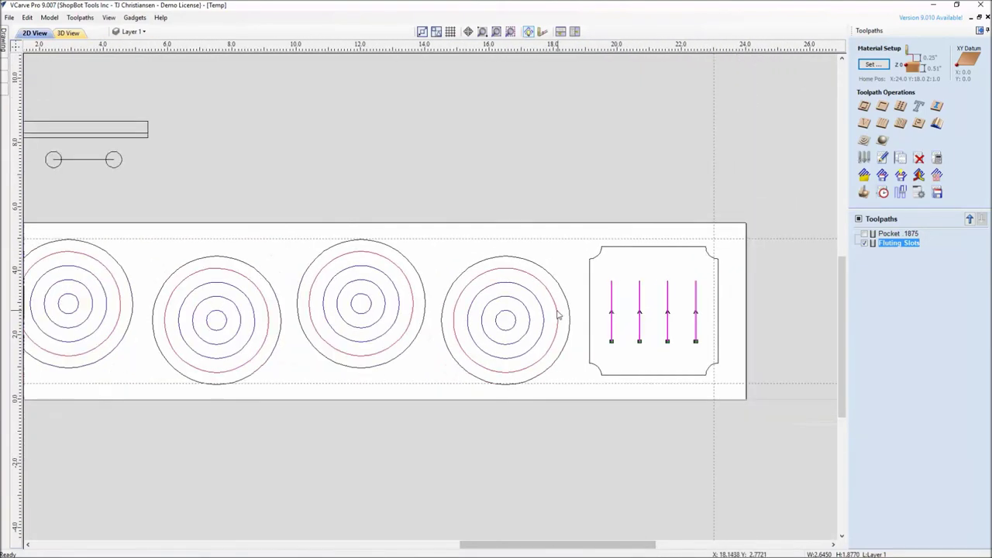
{"action": "scroll", "coordinate": [558, 315], "scroll_direction": "down", "scroll_amount": 2}
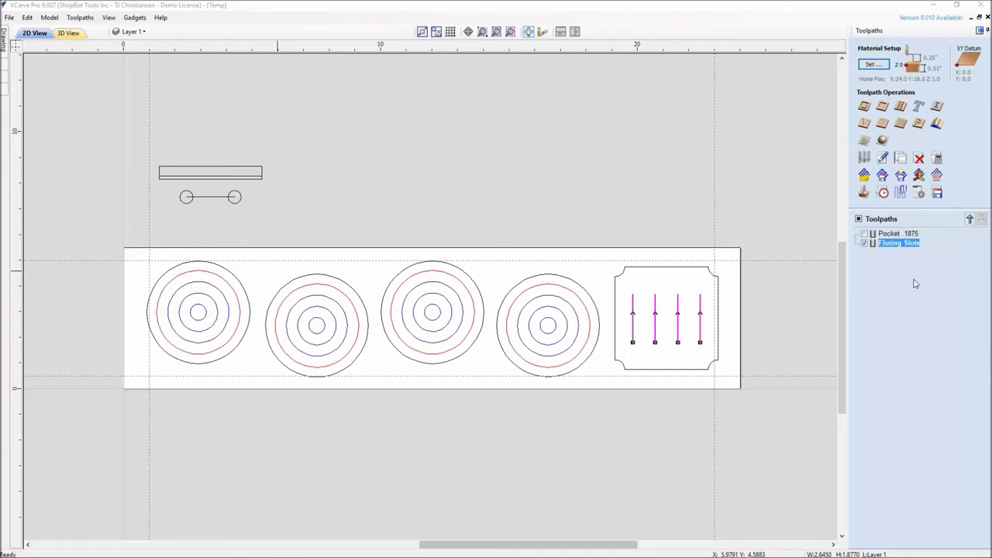
Start a 2D profile toolpath for the round coasters' grooves with start depth .1875 and cut depth 0.07 inches
{"action": "left_click", "coordinate": [864, 107]}
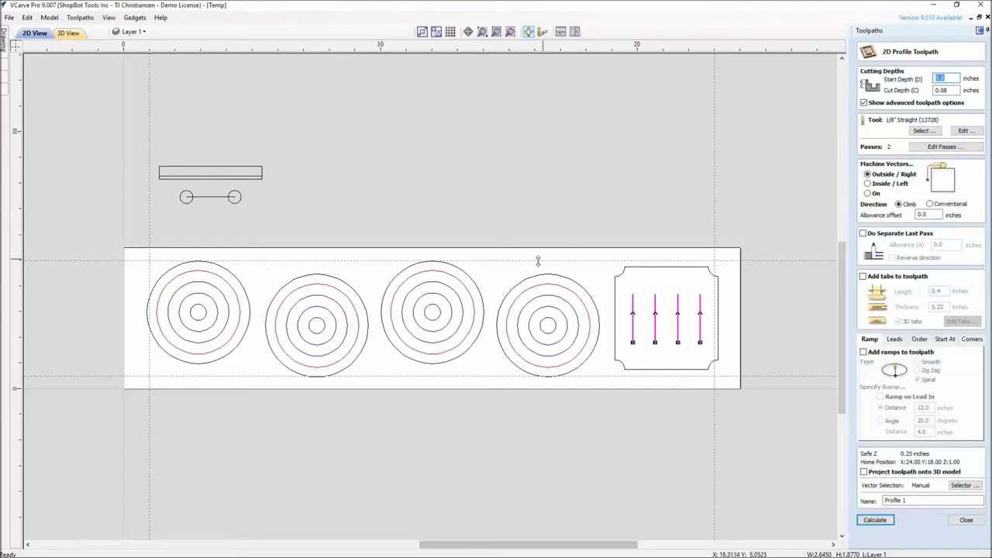
{"action": "left_click", "coordinate": [563, 355]}
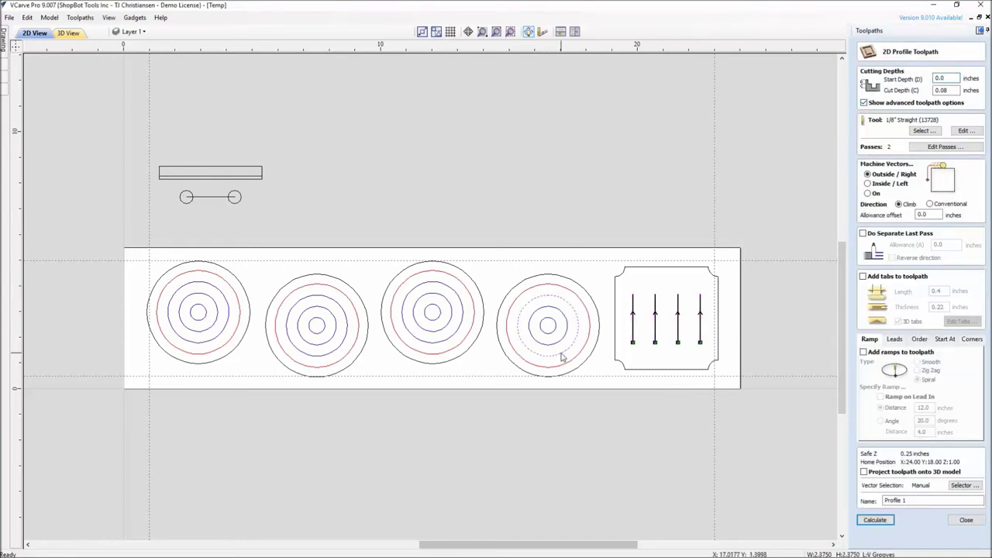
{"action": "left_click", "coordinate": [547, 334]}
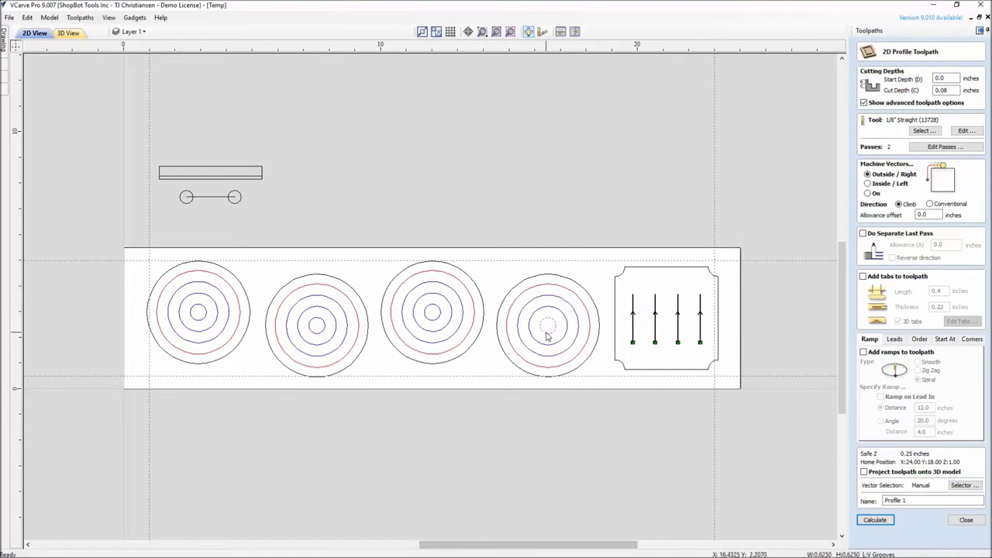
{"action": "left_click", "coordinate": [582, 355]}
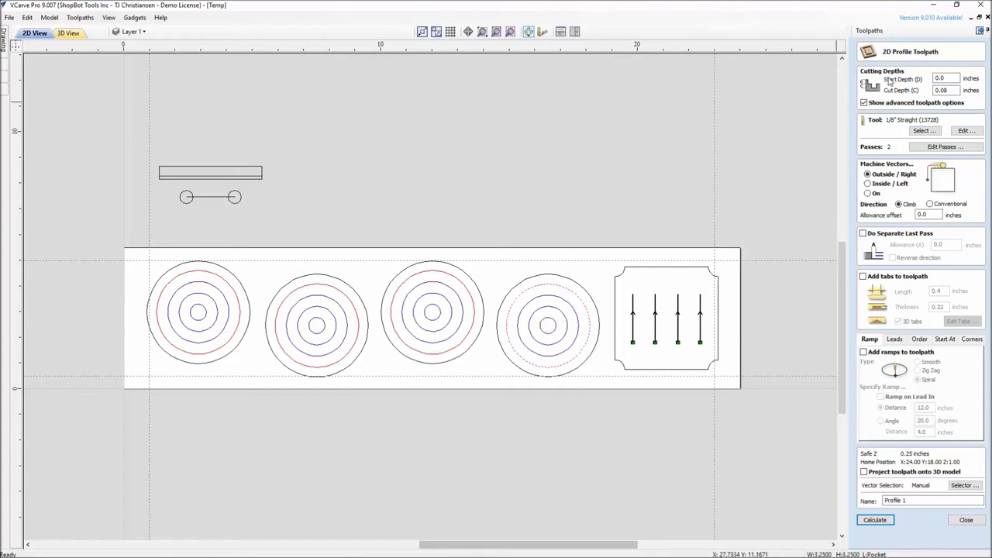
{"action": "double_click", "coordinate": [941, 80]}
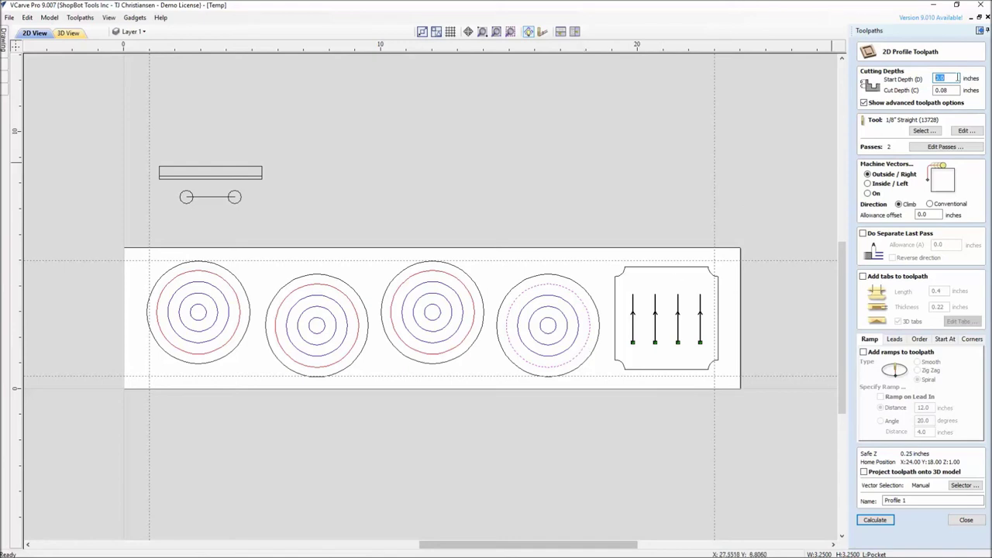
{"action": "type", "text": ".1875"}
{"action": "left_click", "coordinate": [935, 90]}
Choose the wood V Bit 90 (13732) for the profile toolpath and set it to machine on the vectors
{"action": "left_click", "coordinate": [921, 131]}
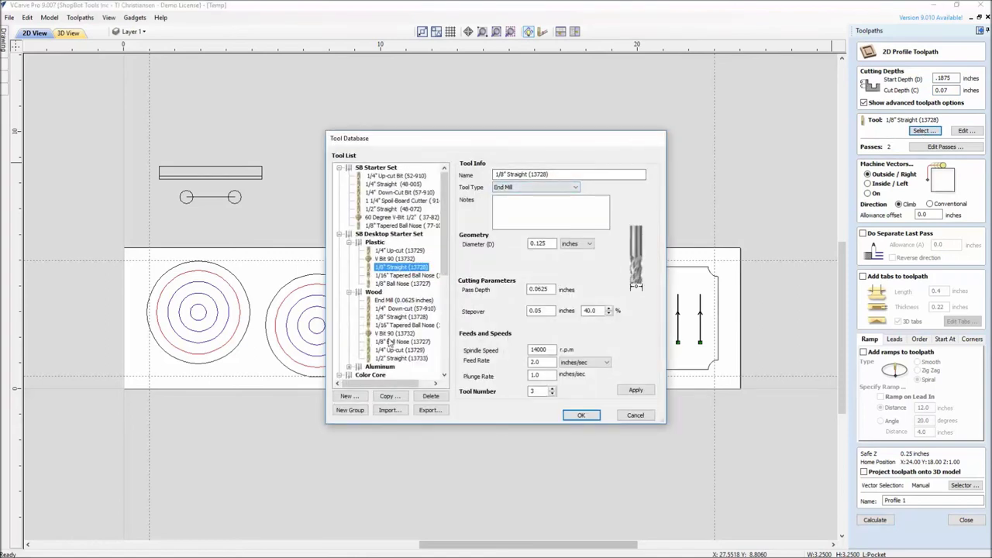
{"action": "left_click", "coordinate": [394, 333]}
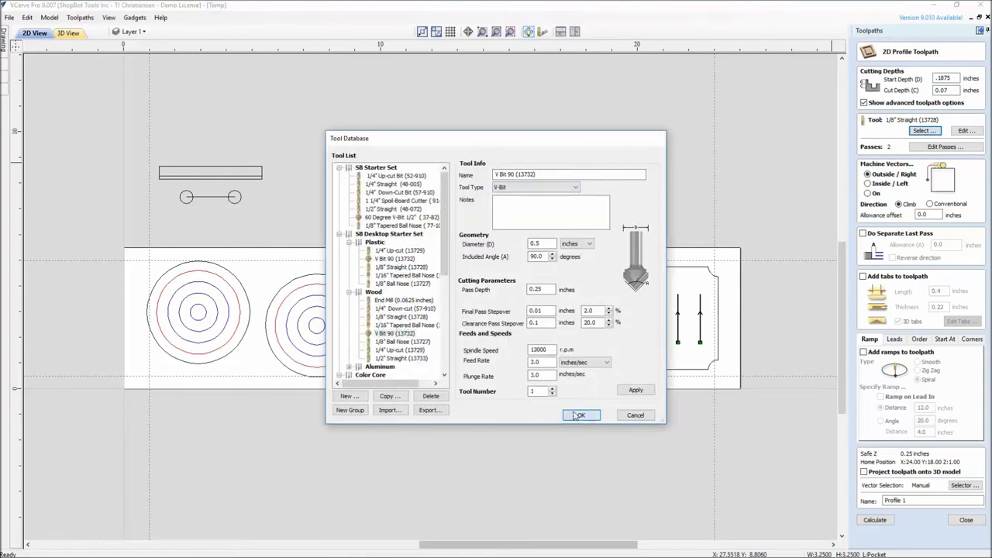
{"action": "left_click", "coordinate": [578, 416]}
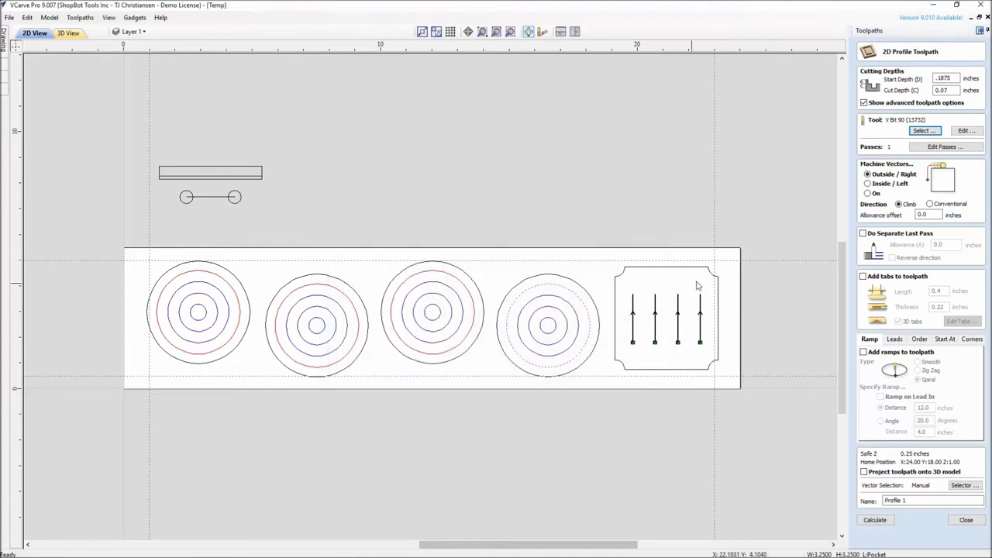
{"action": "left_click", "coordinate": [868, 194]}
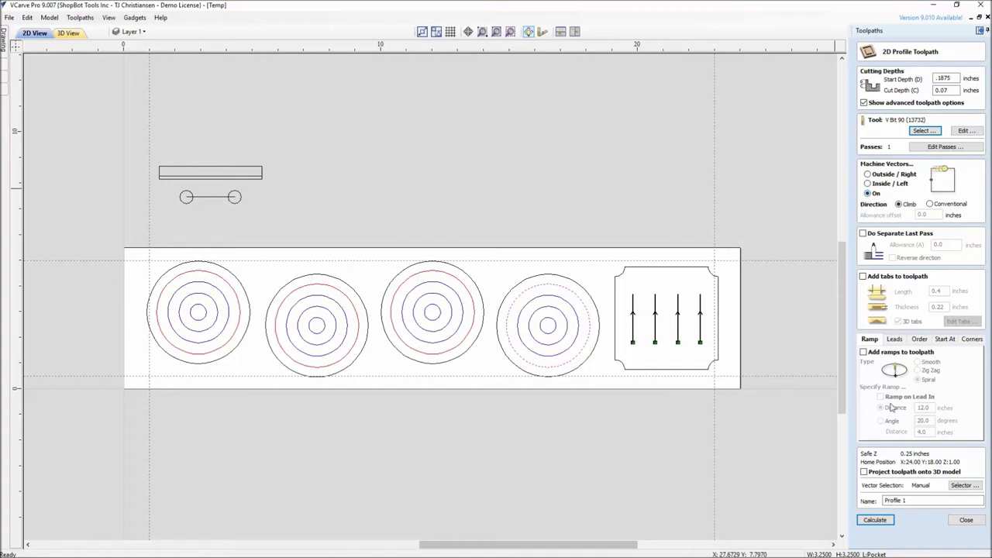
Use the vector selector to include closed vectors and select everything on the V Grooves layer for the profile toolpath
{"action": "left_click", "coordinate": [960, 486]}
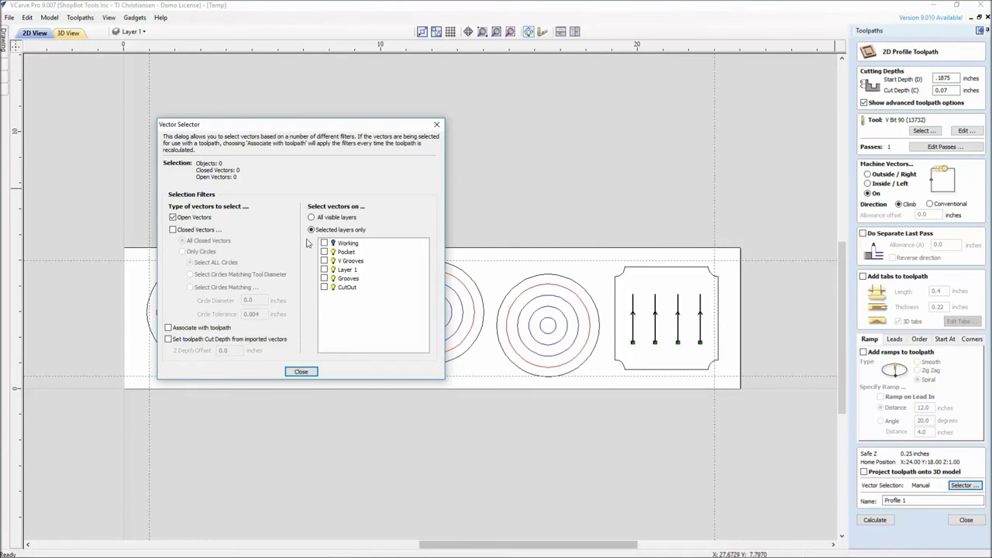
{"action": "left_click", "coordinate": [173, 230]}
{"action": "left_click", "coordinate": [325, 262]}
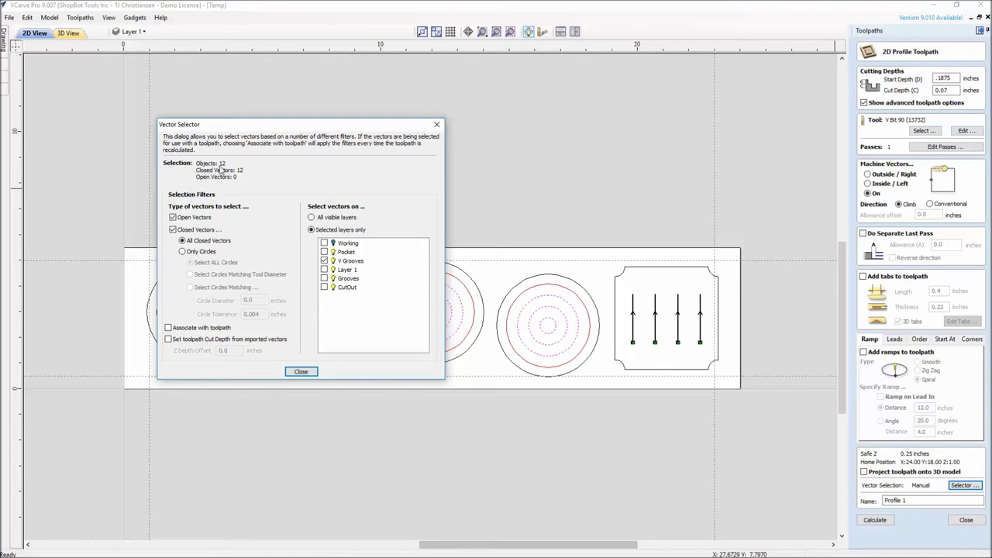
{"action": "left_click", "coordinate": [301, 372]}
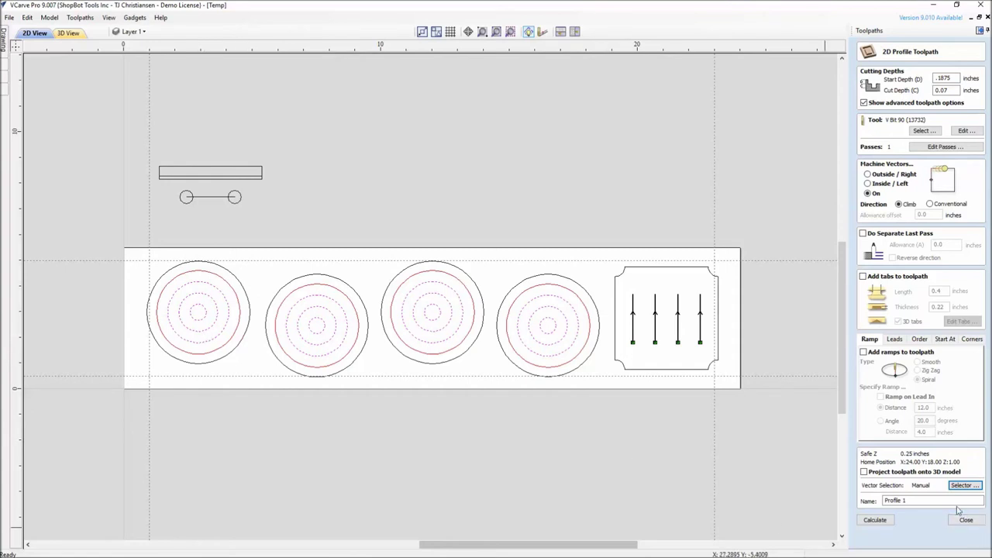
Name the profile toolpath V Groove V90 and calculate it
{"action": "type", "text": "V"}
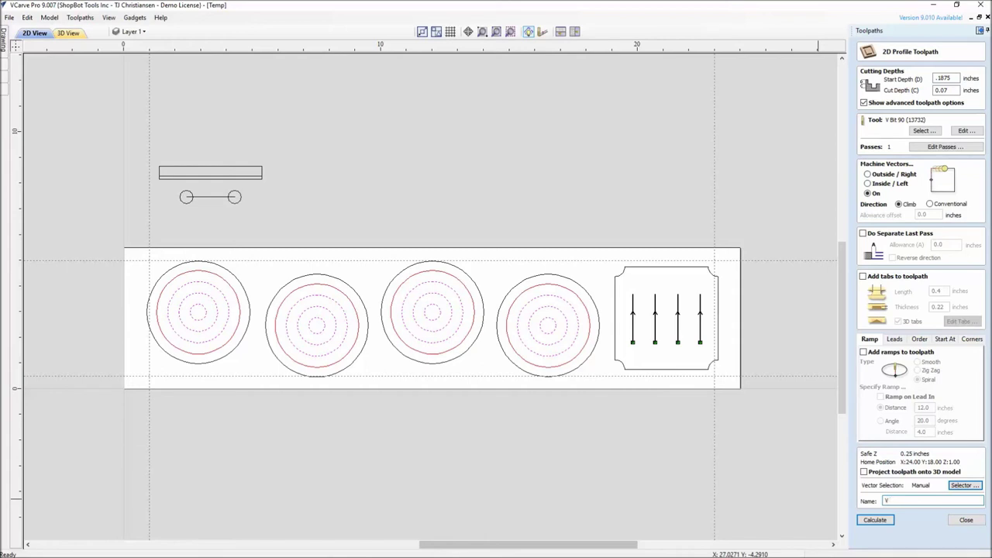
{"action": "type", "text": " Groove V90"}
{"action": "left_click", "coordinate": [875, 519]}
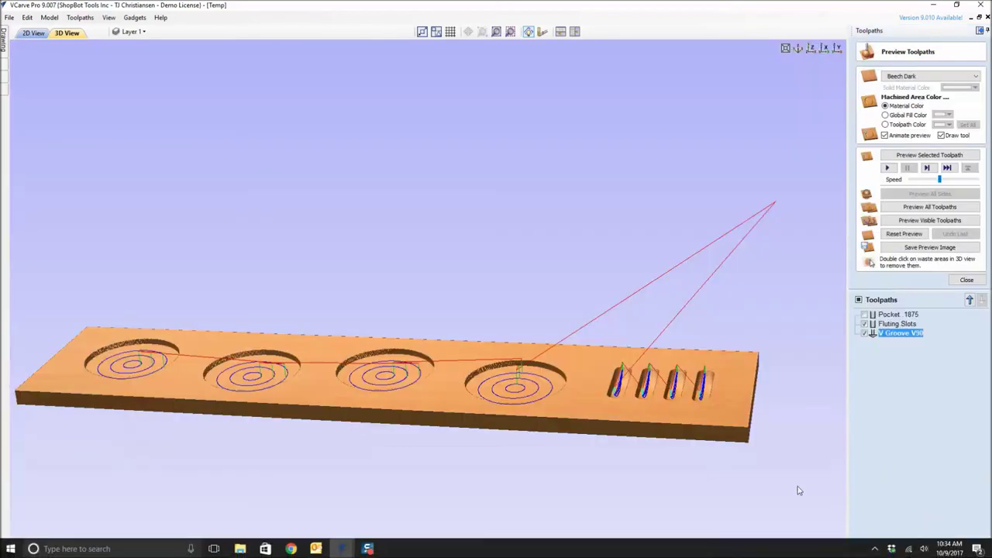
Hide the Fluting Slots and V Groove V90 toolpaths in the 3D view to leave the board clear
{"action": "left_click", "coordinate": [865, 324]}
{"action": "left_click_drag", "start_coordinate": [286, 328], "coordinate": [284, 353]}
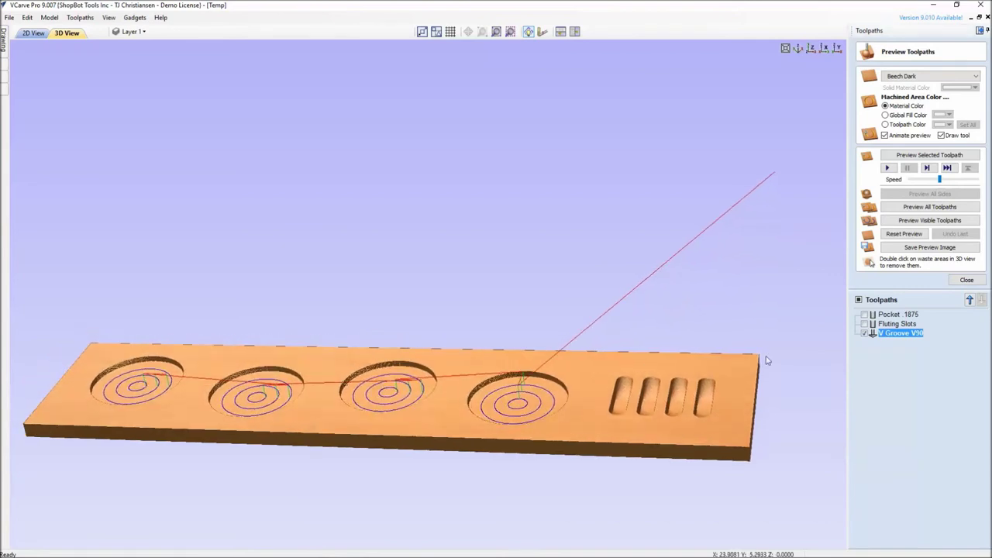
{"action": "left_click", "coordinate": [864, 333]}
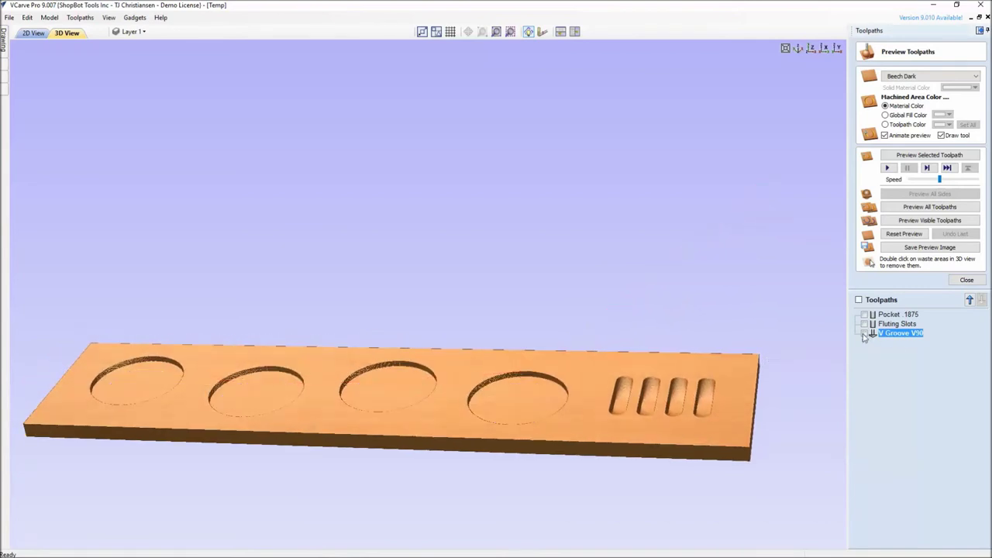
Show the V Groove V90 toolpath and preview its cut on the board, viewing the grooved coasters from several angles
{"action": "left_click", "coordinate": [864, 334]}
{"action": "left_click_drag", "start_coordinate": [442, 365], "coordinate": [538, 406]}
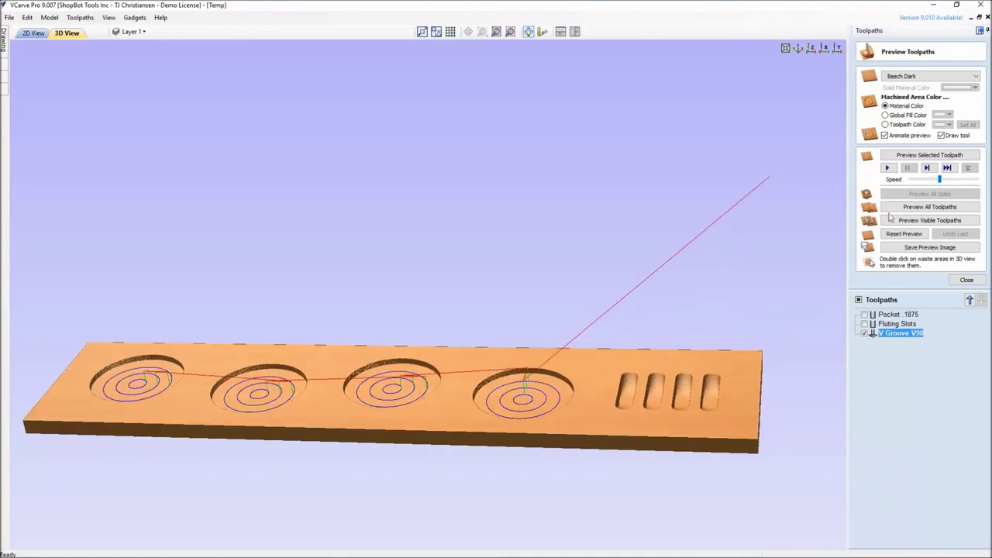
{"action": "left_click", "coordinate": [904, 221]}
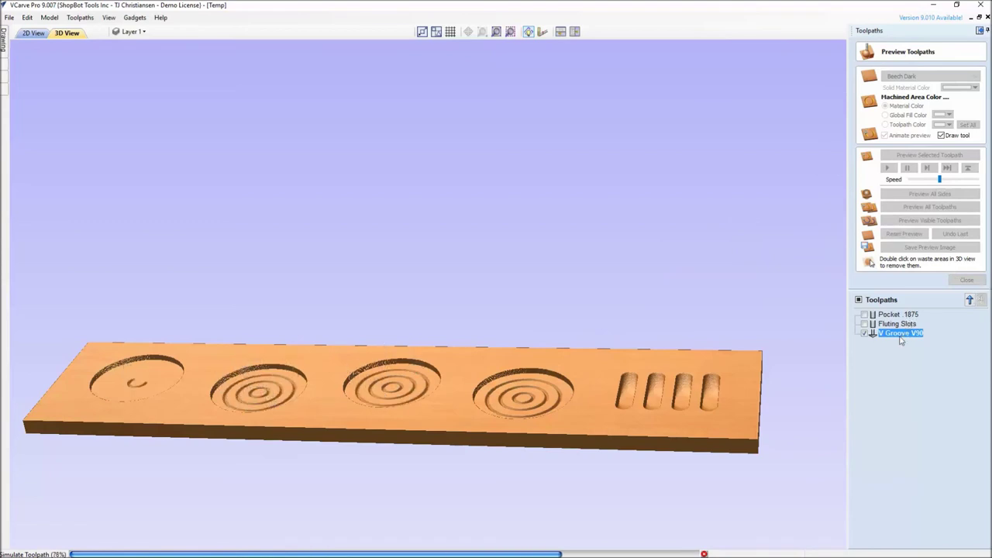
{"action": "left_click_drag", "start_coordinate": [354, 341], "coordinate": [380, 407]}
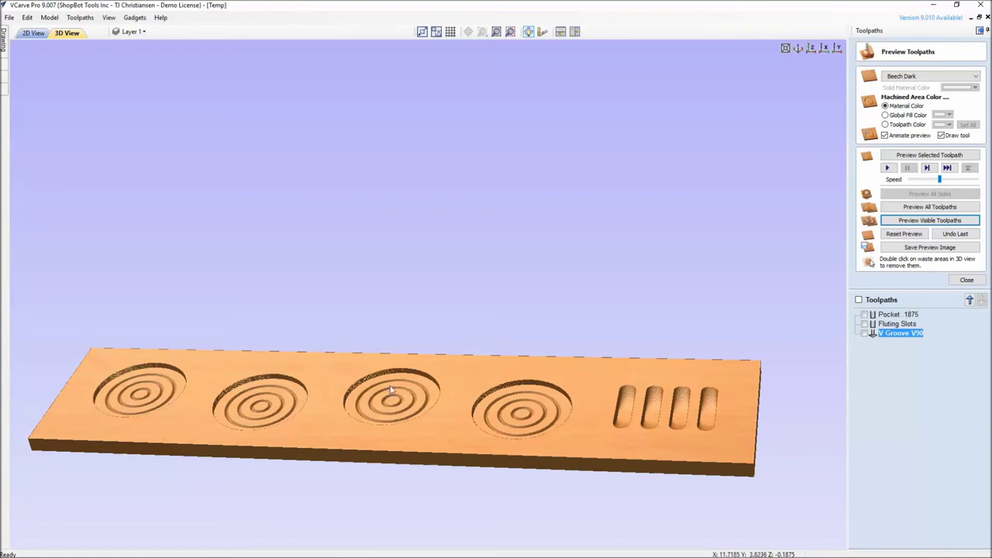
{"action": "left_click_drag", "start_coordinate": [351, 417], "coordinate": [365, 435]}
{"action": "left_click_drag", "start_coordinate": [391, 396], "coordinate": [522, 360]}
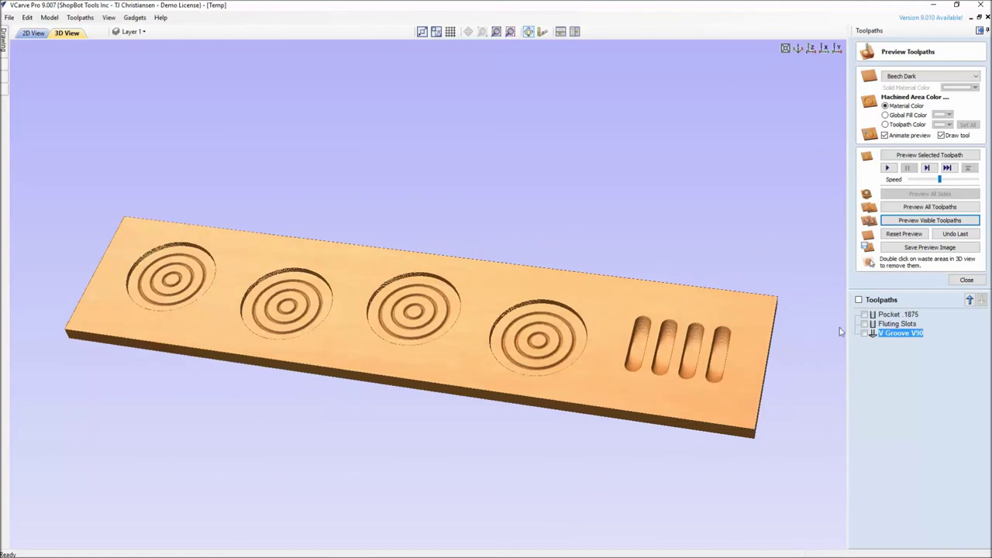
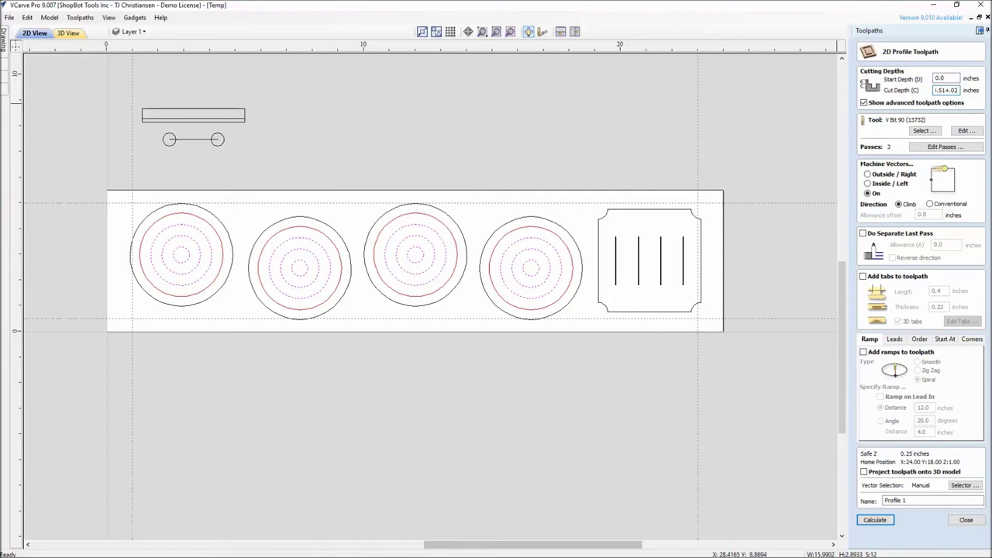
Configure the profile toolpath with a 0.53 inch cut depth, the wood 1/4" Down-cut (57-910) tool, outside machining and tabs added
{"action": "key", "text": "Return"}
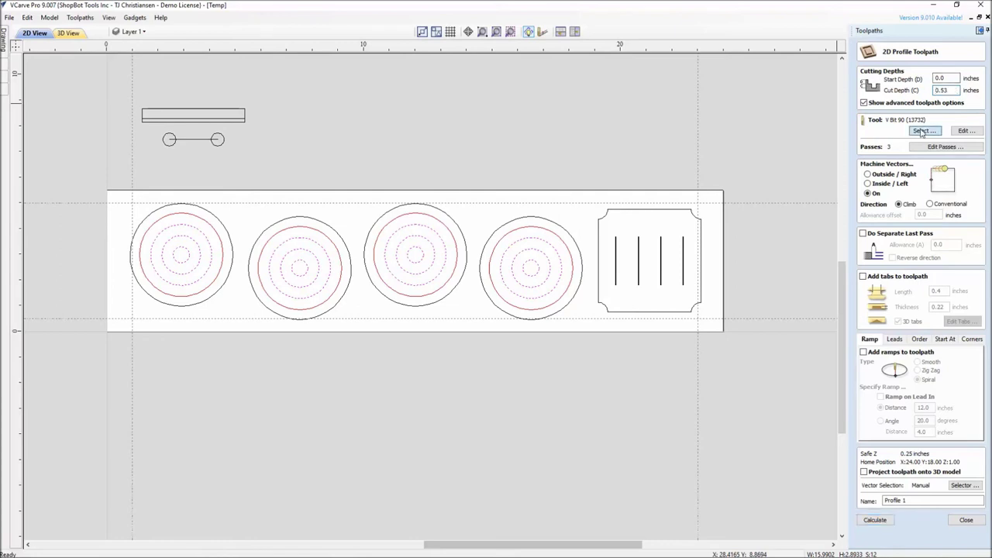
{"action": "left_click", "coordinate": [924, 130]}
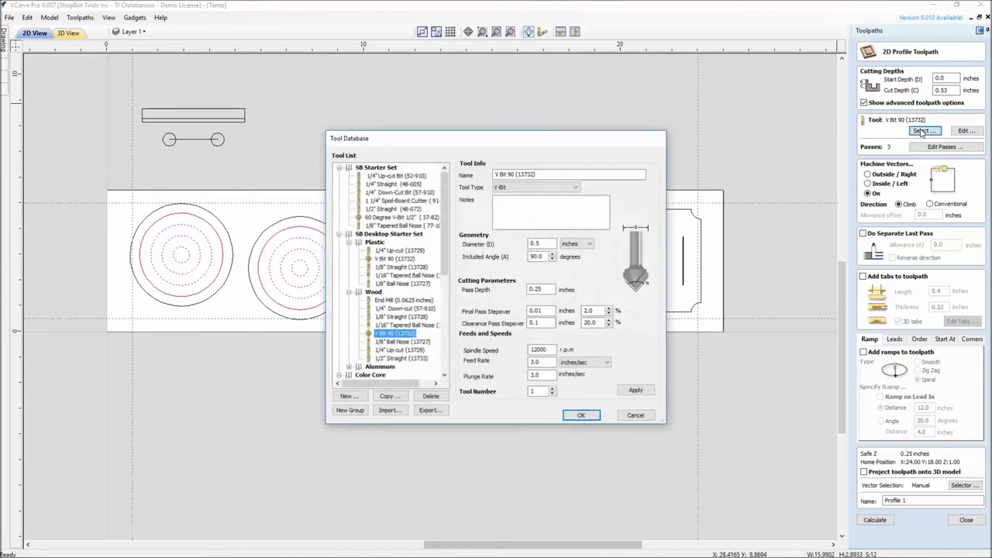
{"action": "left_click", "coordinate": [401, 308]}
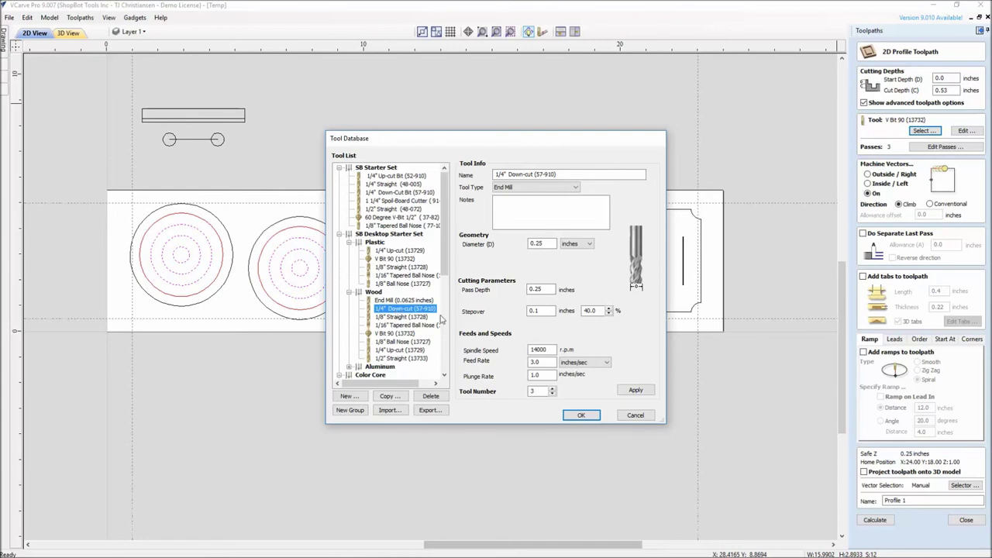
{"action": "left_click", "coordinate": [579, 416]}
{"action": "left_click", "coordinate": [581, 416]}
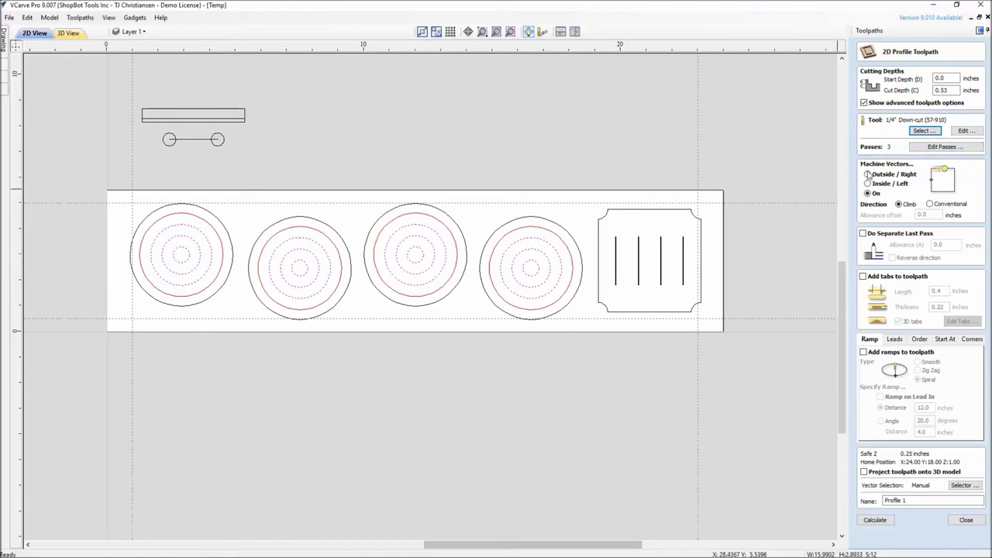
{"action": "left_click", "coordinate": [867, 176]}
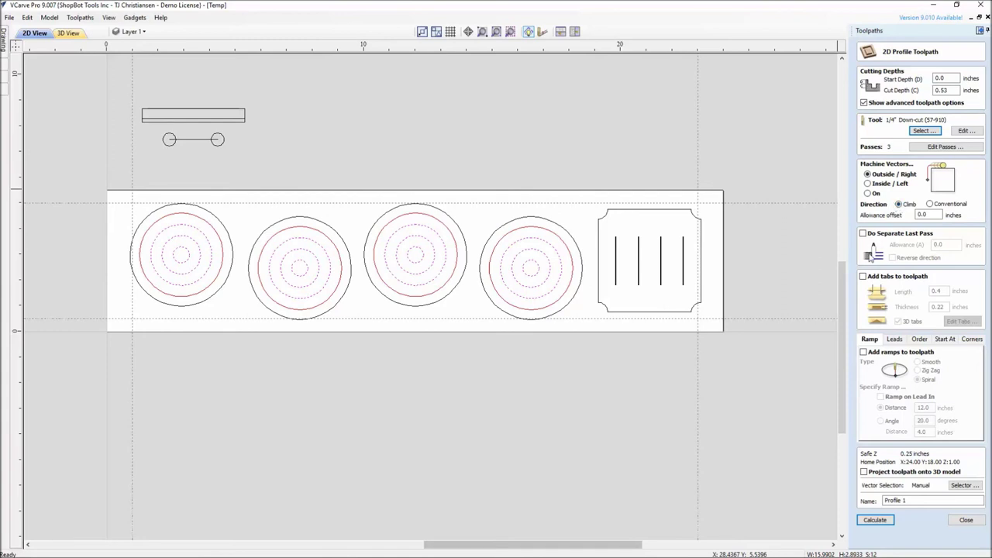
{"action": "left_click", "coordinate": [862, 276]}
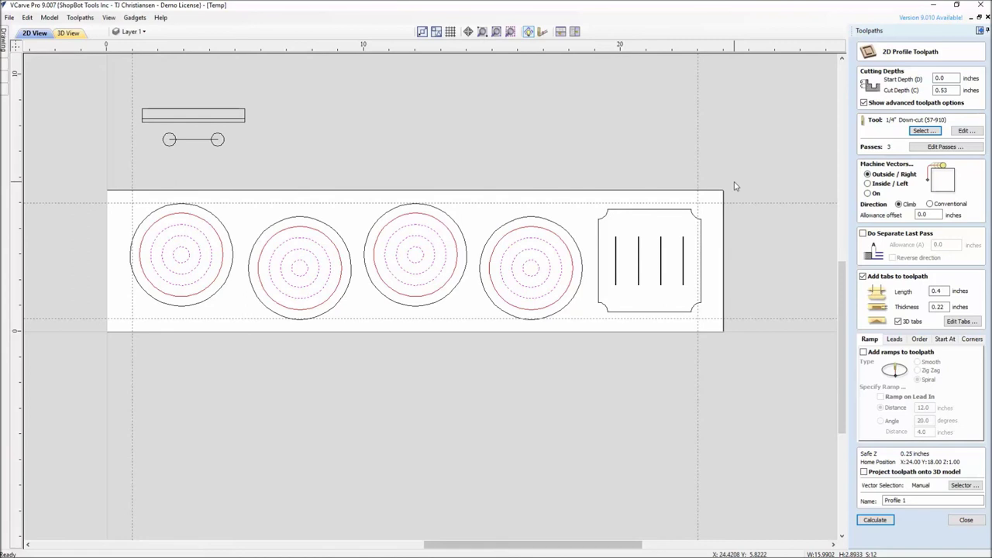
Replace the groove selection with the vectors on the CutOut layer and open tab editing for them
{"action": "left_click", "coordinate": [607, 193]}
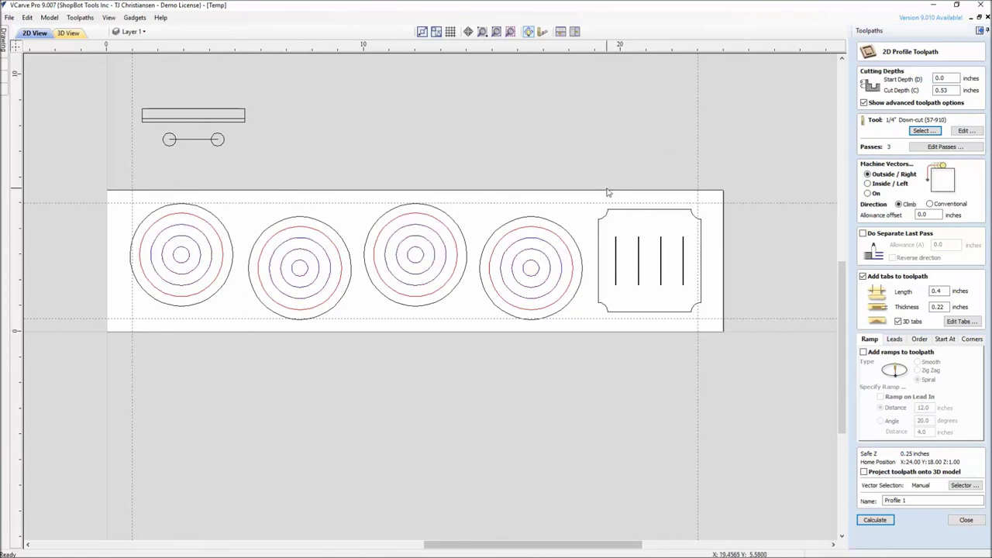
{"action": "left_click", "coordinate": [961, 485]}
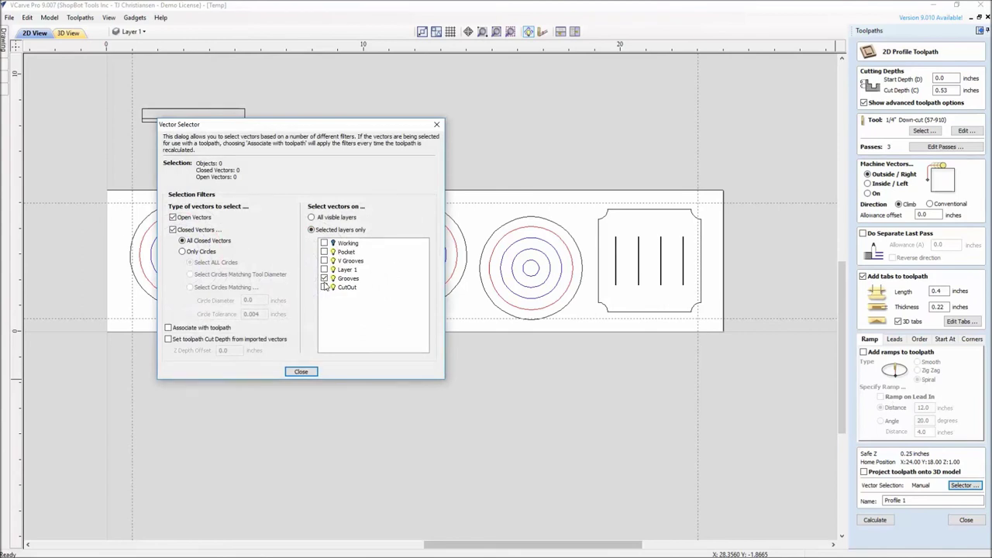
{"action": "left_click", "coordinate": [324, 287]}
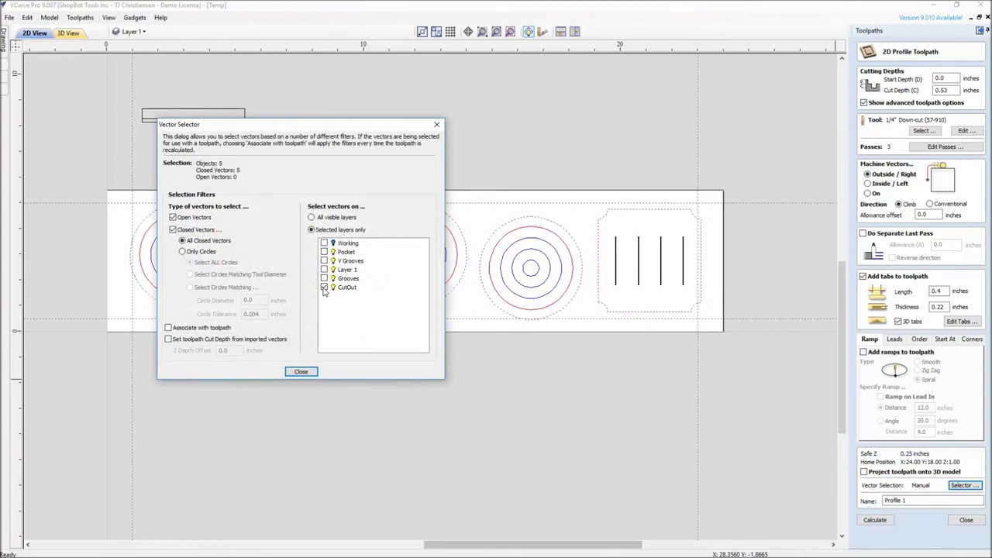
{"action": "left_click", "coordinate": [301, 371]}
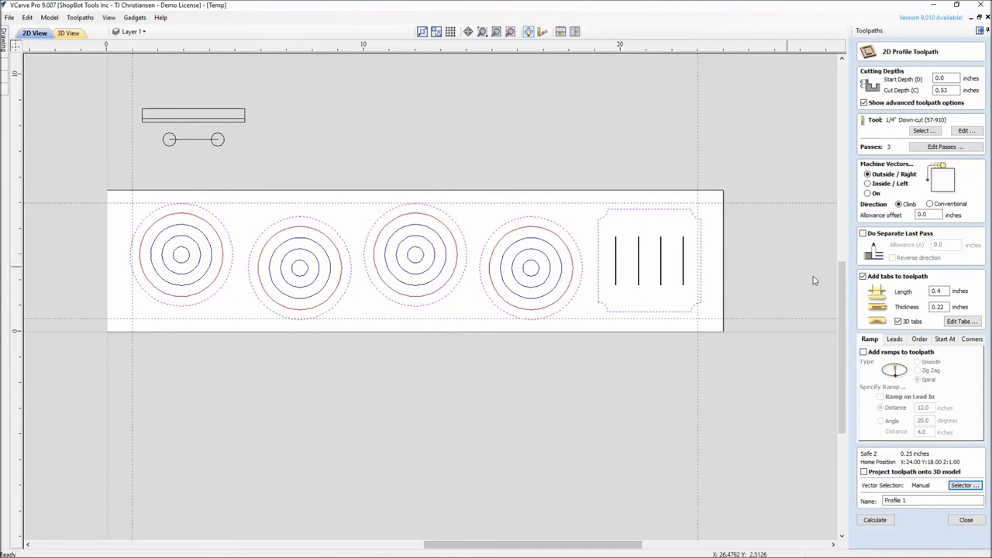
{"action": "left_click", "coordinate": [962, 321]}
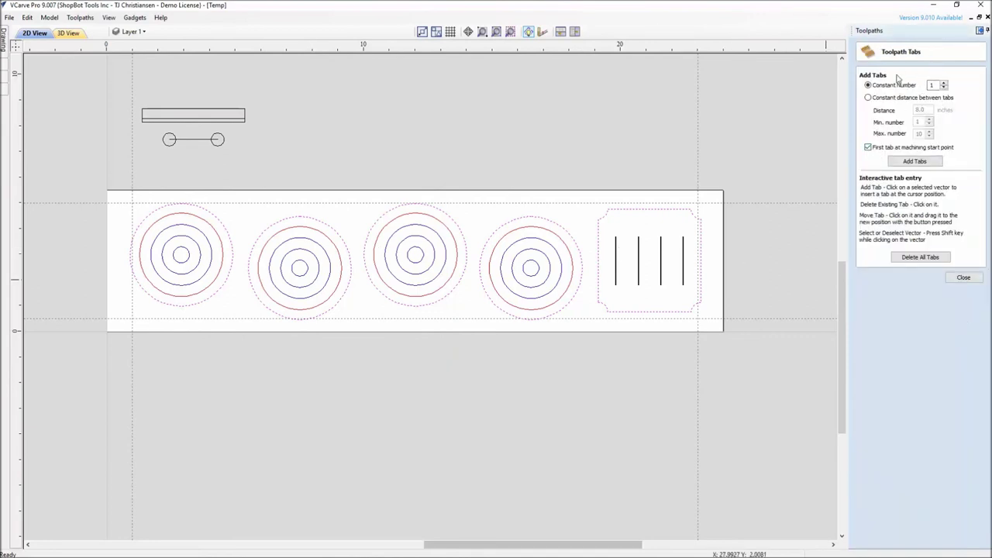
Try a constant number of 2 automatic tabs per cut-out outline, check the square coaster's corner tab, and delete all tabs
{"action": "left_click", "coordinate": [944, 83]}
{"action": "left_click", "coordinate": [916, 162]}
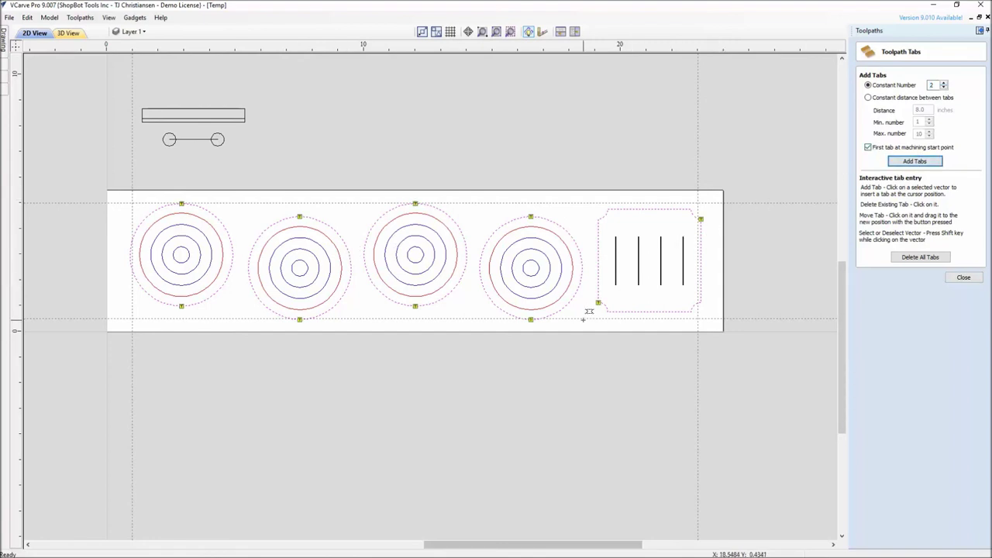
{"action": "scroll", "coordinate": [589, 308], "scroll_direction": "up", "scroll_amount": 5}
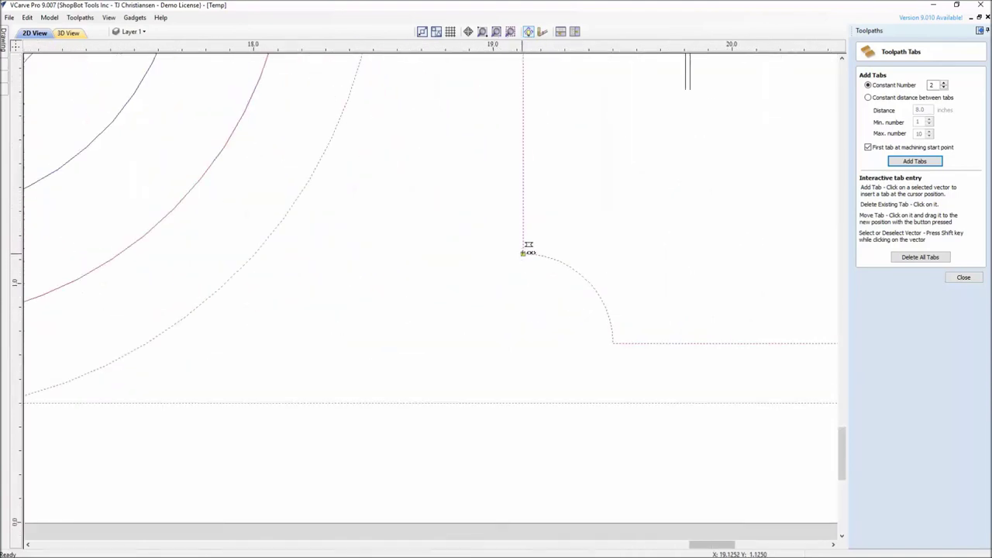
{"action": "scroll", "coordinate": [527, 252], "scroll_direction": "up", "scroll_amount": 3}
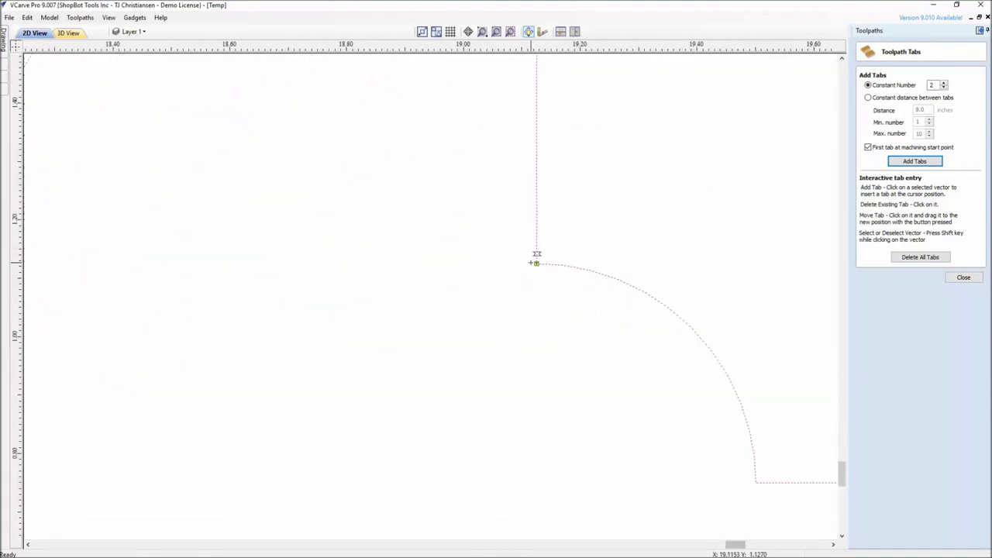
{"action": "scroll", "coordinate": [535, 256], "scroll_direction": "up", "scroll_amount": 3}
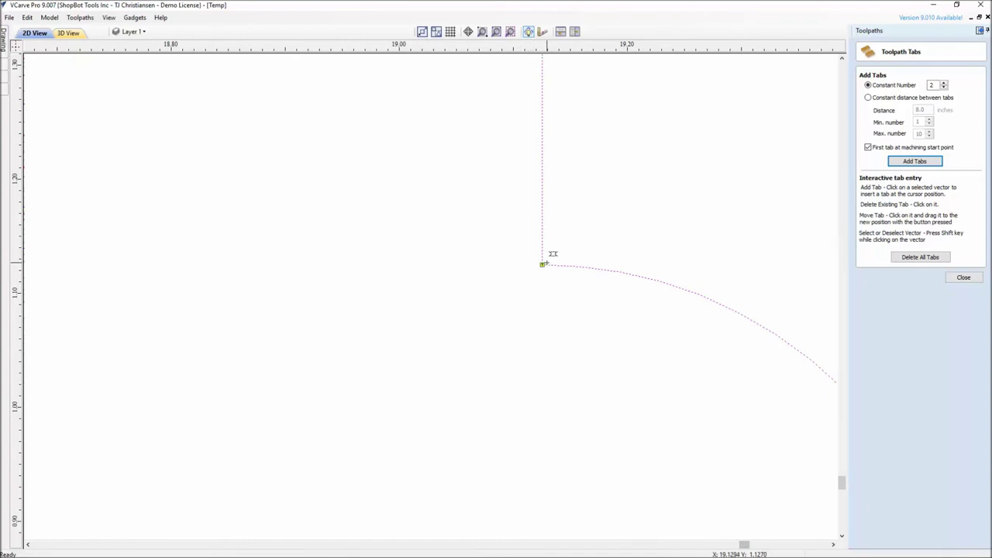
{"action": "scroll", "coordinate": [550, 260], "scroll_direction": "down", "scroll_amount": 8}
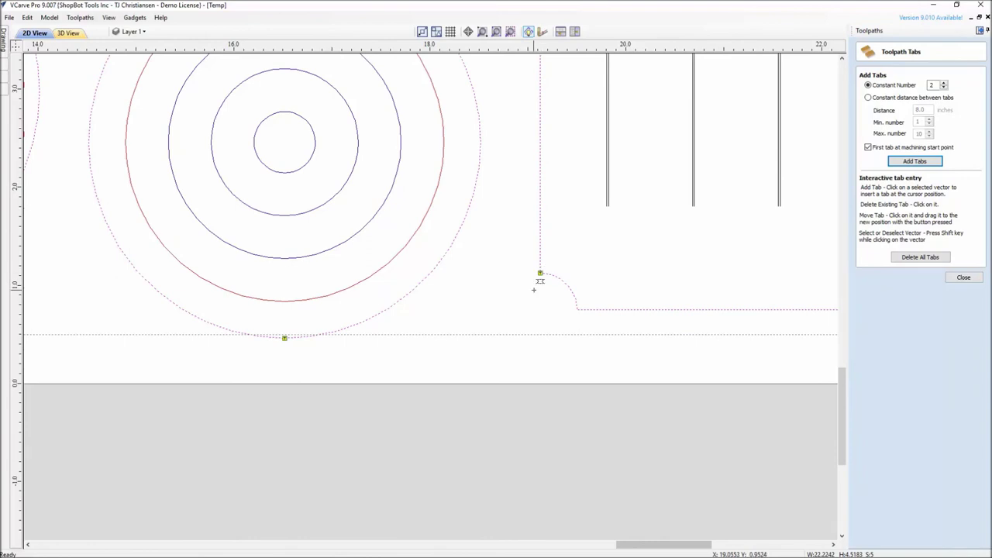
{"action": "scroll", "coordinate": [539, 264], "scroll_direction": "down", "scroll_amount": 3}
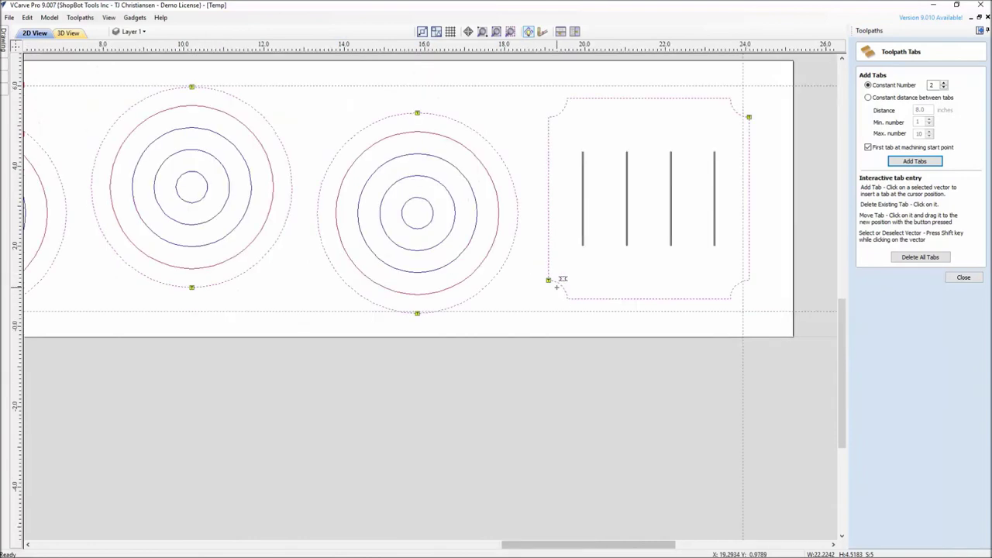
{"action": "left_click", "coordinate": [910, 258]}
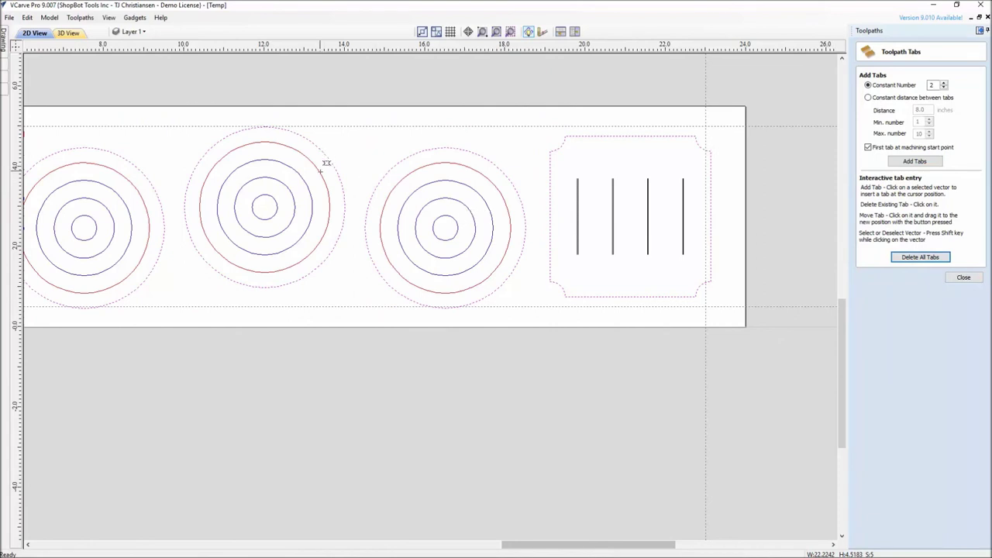
Place two tabs by hand on each of the four round coaster outlines, at the uppermost and lowermost points
{"action": "scroll", "coordinate": [458, 206], "scroll_direction": "down", "scroll_amount": 3}
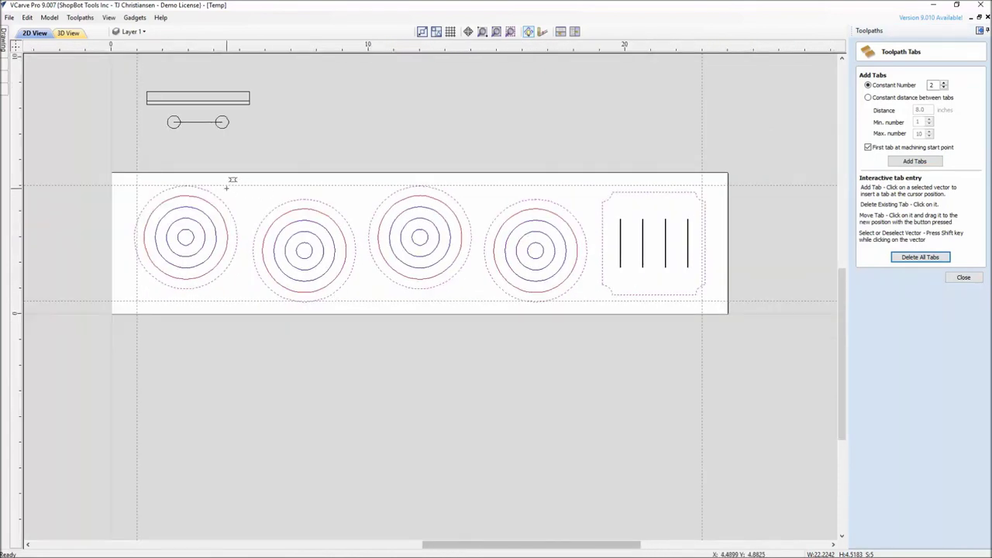
{"action": "left_click", "coordinate": [186, 186]}
{"action": "left_click", "coordinate": [184, 288]}
{"action": "left_click", "coordinate": [305, 200]}
{"action": "left_click", "coordinate": [304, 302]}
{"action": "left_click", "coordinate": [420, 186]}
{"action": "left_click", "coordinate": [419, 288]}
{"action": "left_click", "coordinate": [545, 200]}
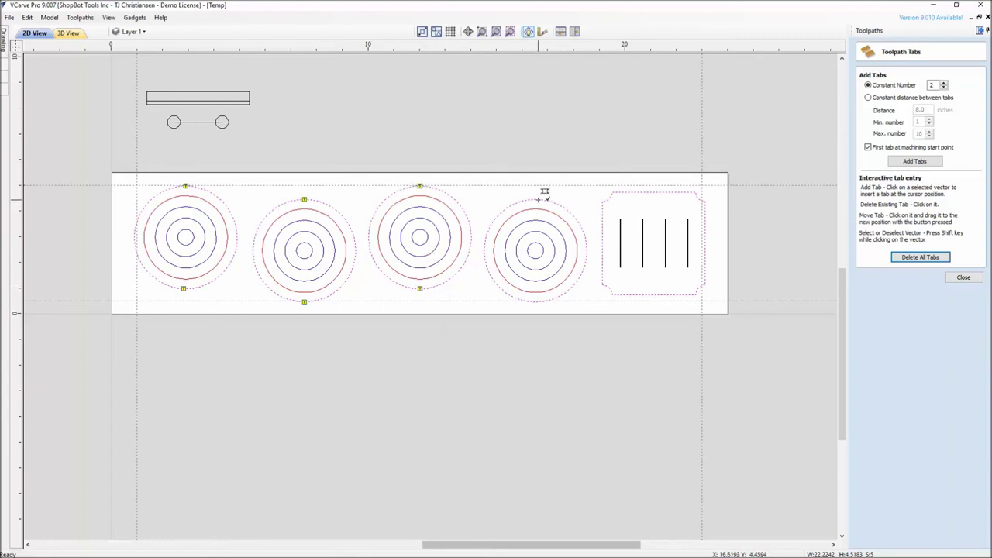
{"action": "left_click", "coordinate": [534, 301]}
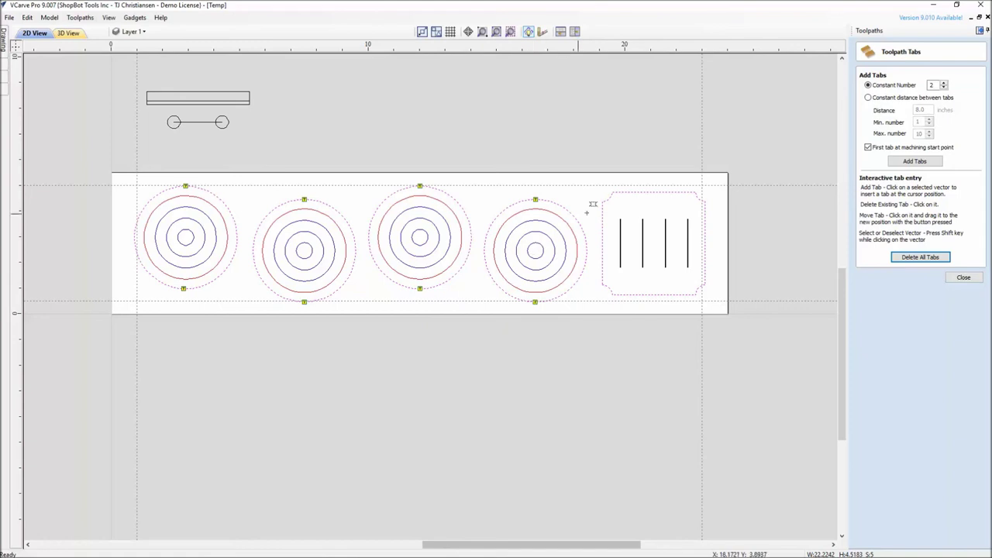
Place a tab midway along the upper and lower edges of the square coaster's outline and finish tab editing
{"action": "left_click", "coordinate": [632, 191]}
{"action": "left_click_drag", "start_coordinate": [635, 188], "coordinate": [656, 192]}
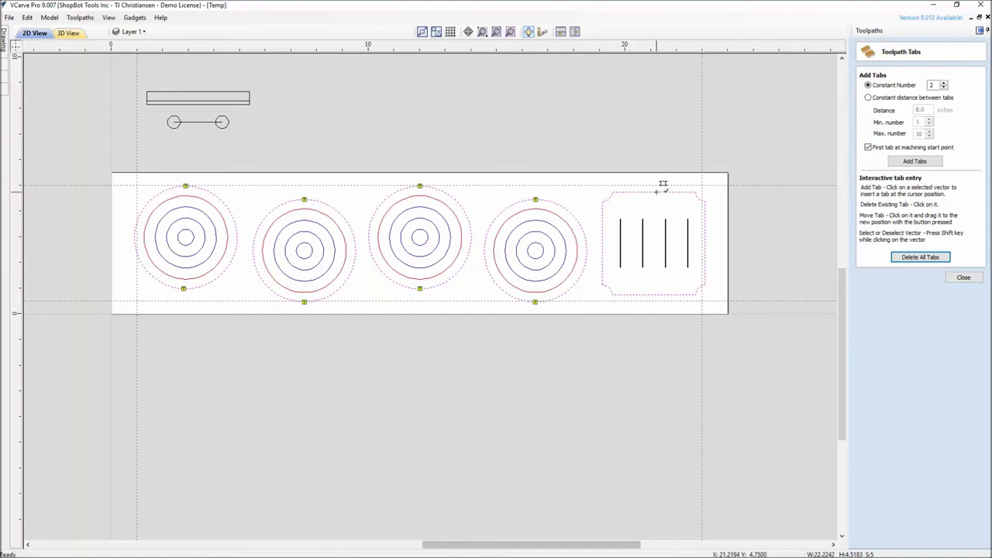
{"action": "left_click", "coordinate": [655, 294]}
{"action": "left_click", "coordinate": [977, 282]}
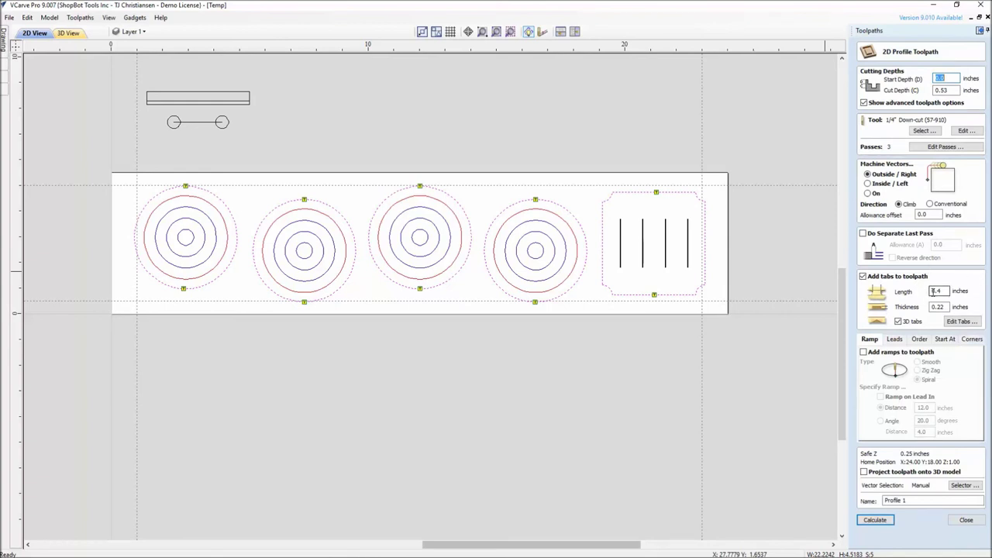
Add smooth ramps to the profile toolpath with a ramp distance of 2 inches
{"action": "left_click", "coordinate": [864, 352]}
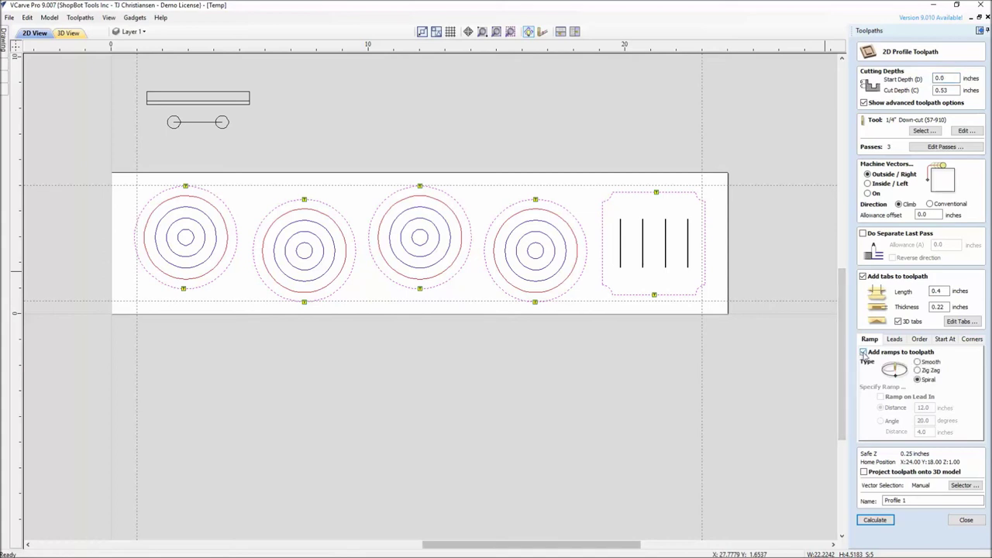
{"action": "left_click", "coordinate": [918, 362]}
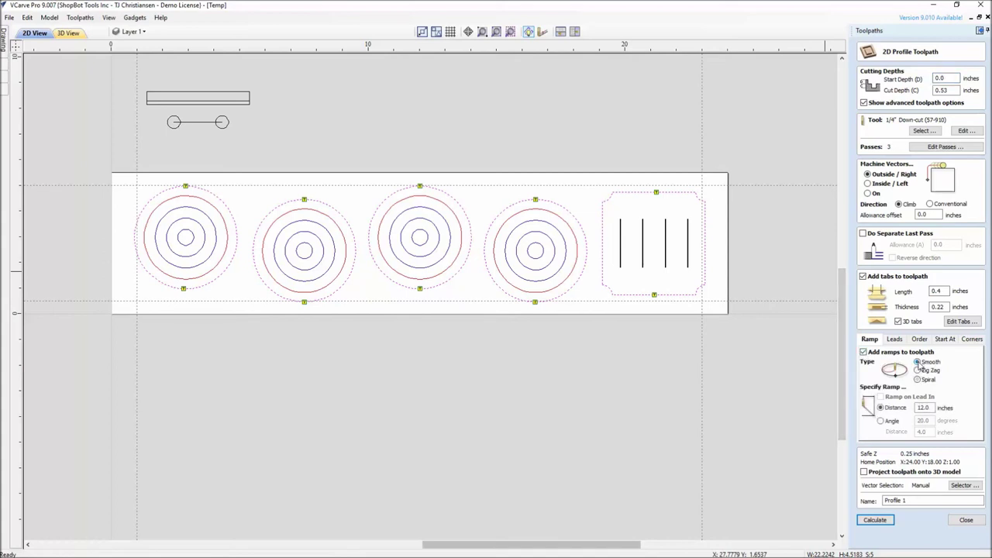
{"action": "double_click", "coordinate": [922, 408]}
{"action": "type", "text": "2"}
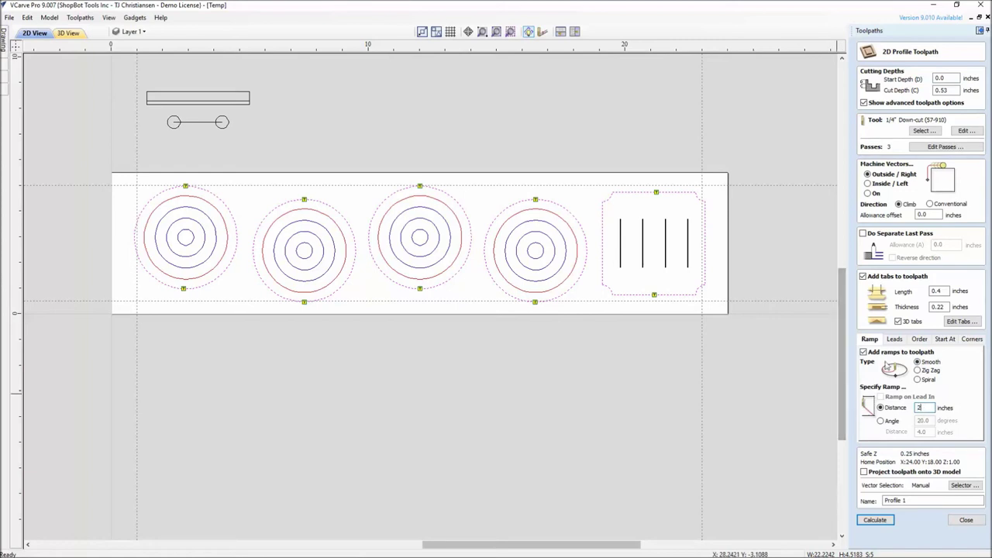
Check the cutting order options, name the profile toolpath ThruCuts.25EM, and calculate it, accepting the cut through the material
{"action": "left_click", "coordinate": [919, 339]}
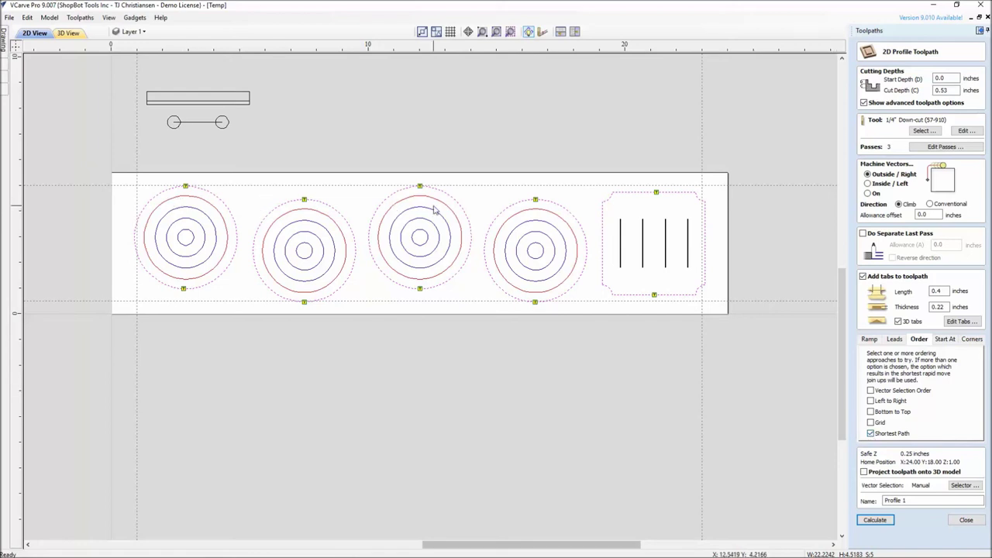
{"action": "left_click_drag", "start_coordinate": [919, 500], "coordinate": [855, 496]}
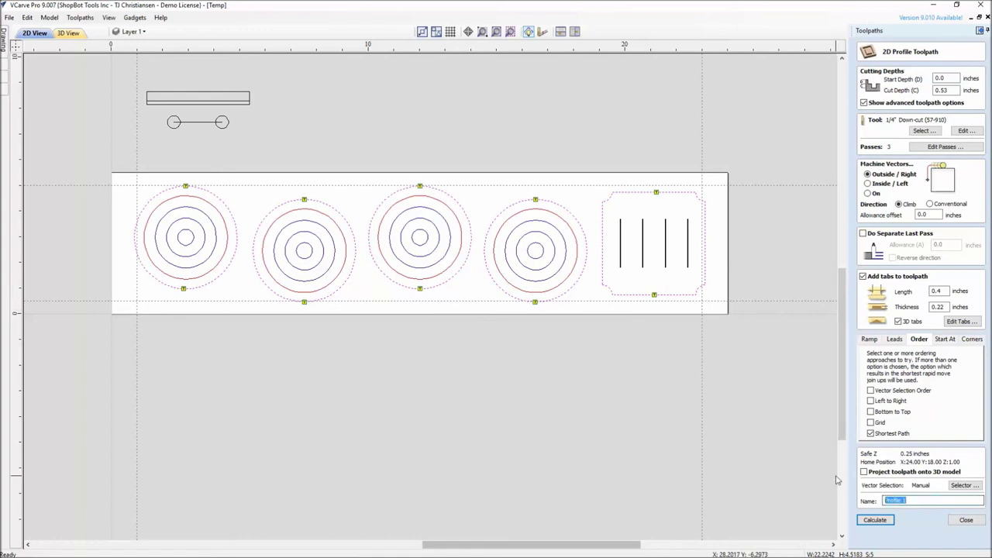
{"action": "type", "text": "Cuts.25EM"}
{"action": "left_click", "coordinate": [876, 520]}
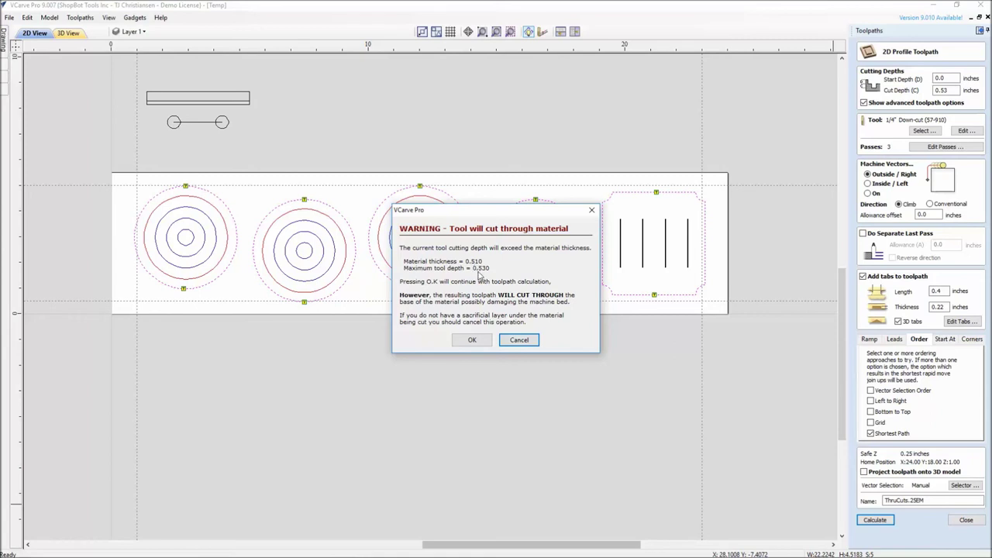
{"action": "left_click", "coordinate": [470, 339]}
Orient the board in the 3D view and preview the ThruCuts.25EM toolpath cutting out the coasters
{"action": "left_click_drag", "start_coordinate": [558, 431], "coordinate": [529, 470]}
{"action": "scroll", "coordinate": [436, 449], "scroll_direction": "up", "scroll_amount": 3}
{"action": "scroll", "coordinate": [436, 446], "scroll_direction": "down", "scroll_amount": 2}
{"action": "scroll", "coordinate": [512, 451], "scroll_direction": "down", "scroll_amount": 2}
{"action": "scroll", "coordinate": [512, 452], "scroll_direction": "down", "scroll_amount": 1}
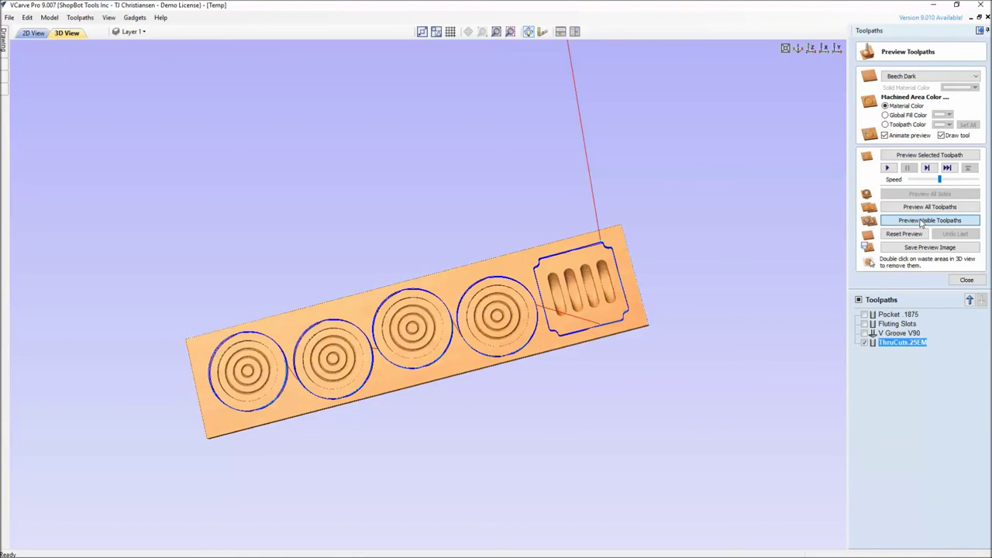
{"action": "left_click", "coordinate": [921, 221]}
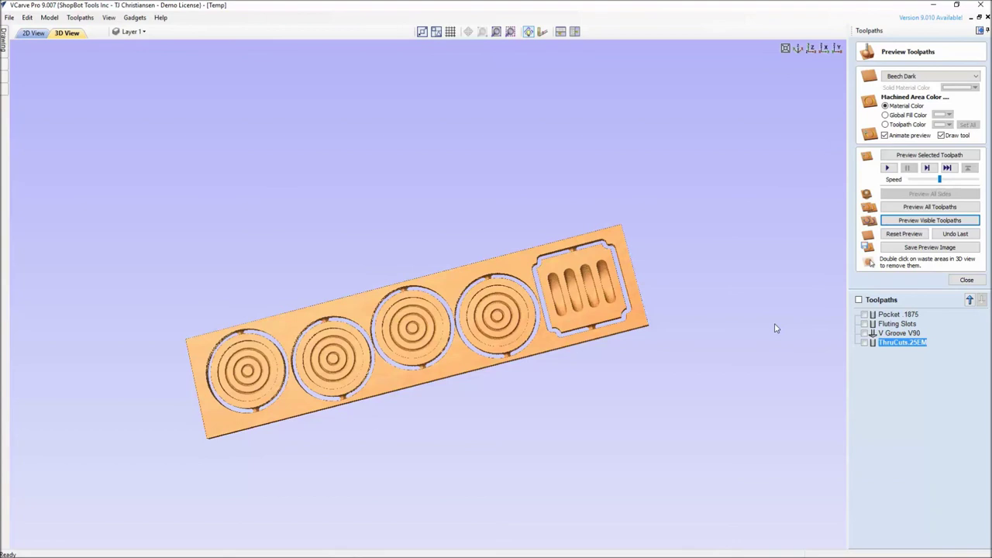
{"action": "left_click_drag", "start_coordinate": [655, 300], "coordinate": [302, 301]}
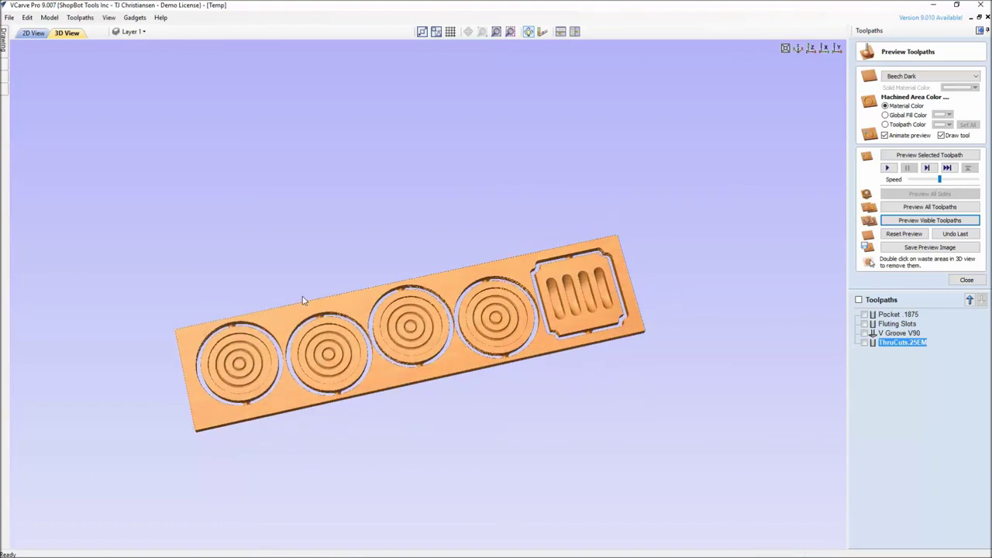